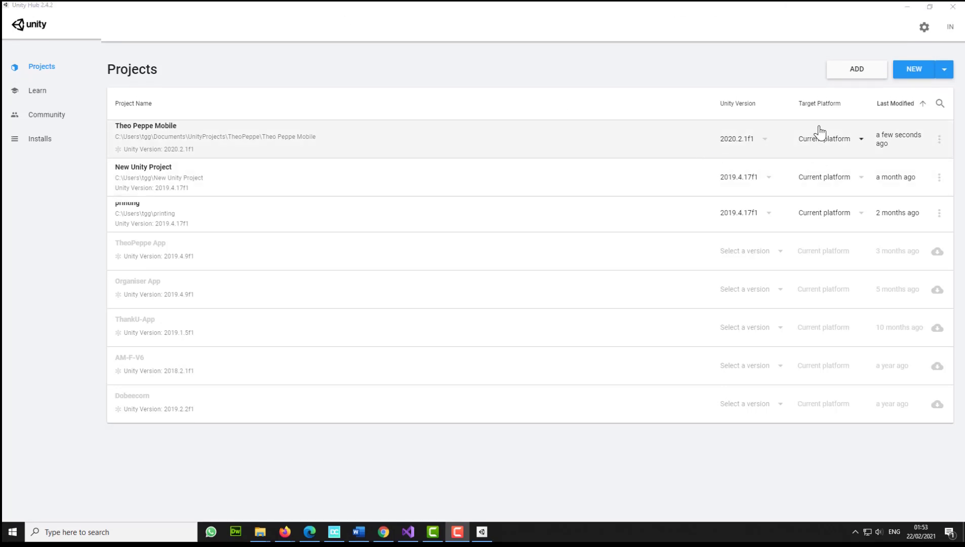
Step: Create a 3D project named Ethan2 with Unity 2020.2.5f1 from Unity Hub
{"action": "left_click", "coordinate": [943, 71]}
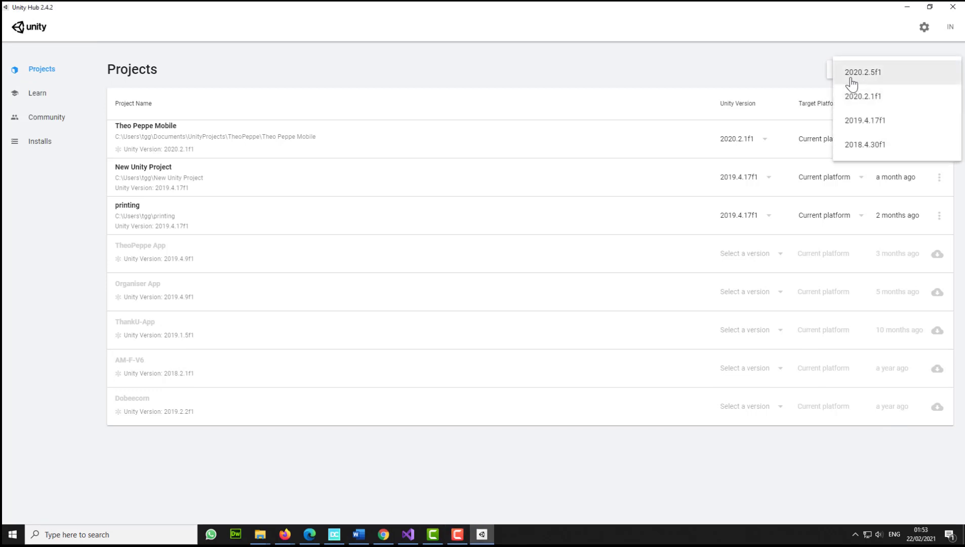
{"action": "left_click", "coordinate": [879, 77]}
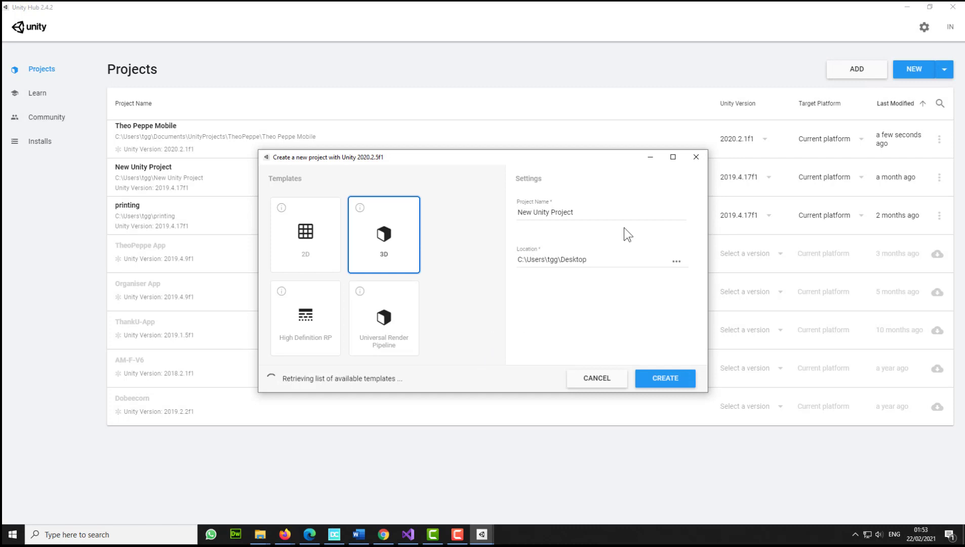
{"action": "left_click_drag", "start_coordinate": [599, 216], "coordinate": [517, 212]}
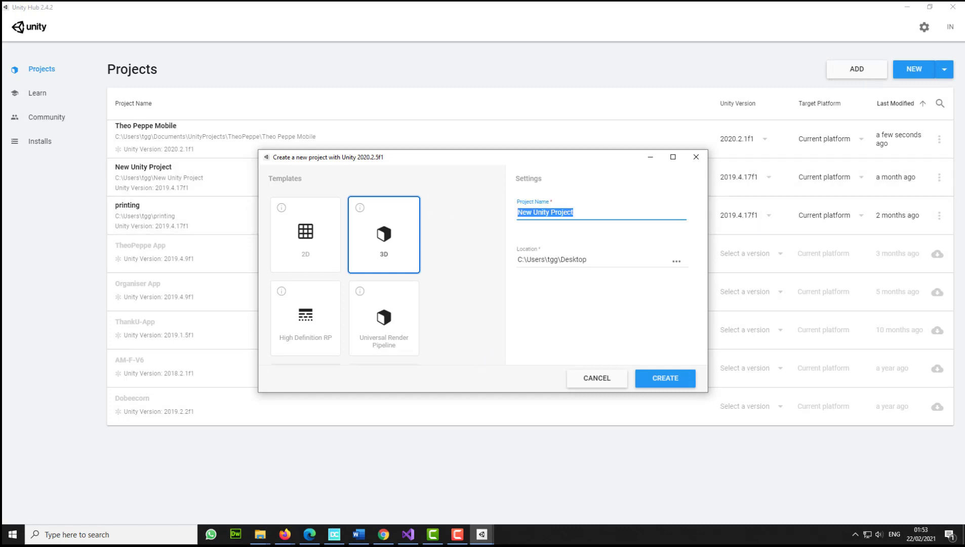
{"action": "type", "text": "Ethan2"}
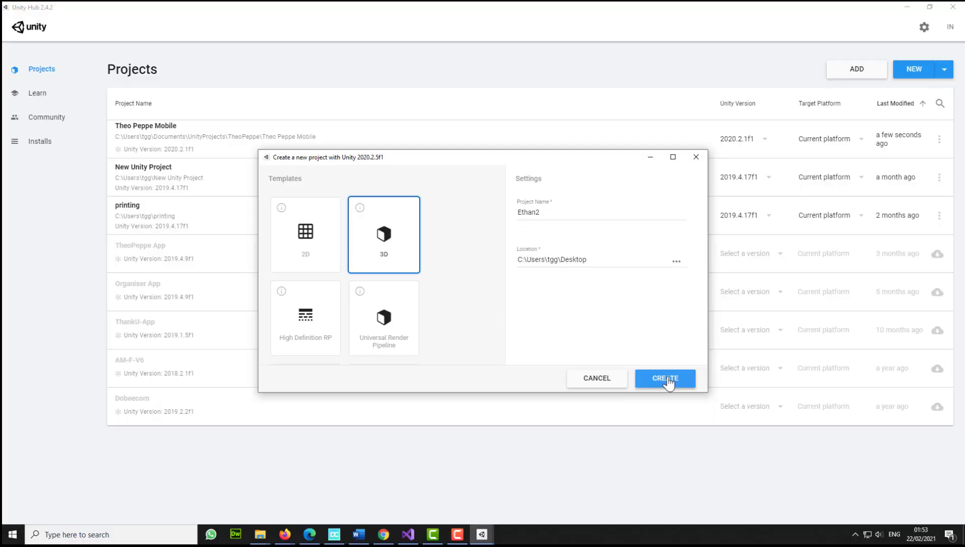
{"action": "left_click", "coordinate": [667, 384]}
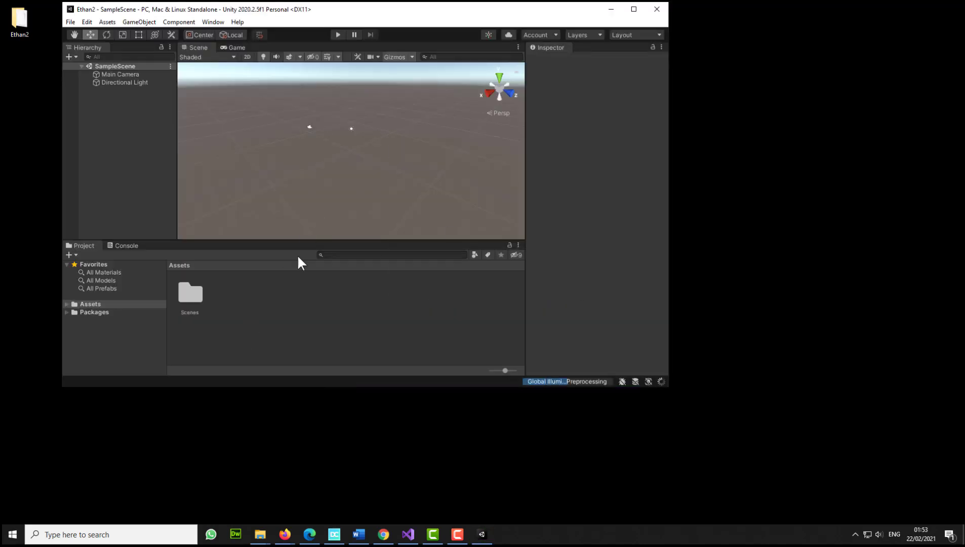
Step: Maximize the editor, add a 3D Object > Terrain, and launch the Asset Store from the Window menu
{"action": "left_click", "coordinate": [633, 10]}
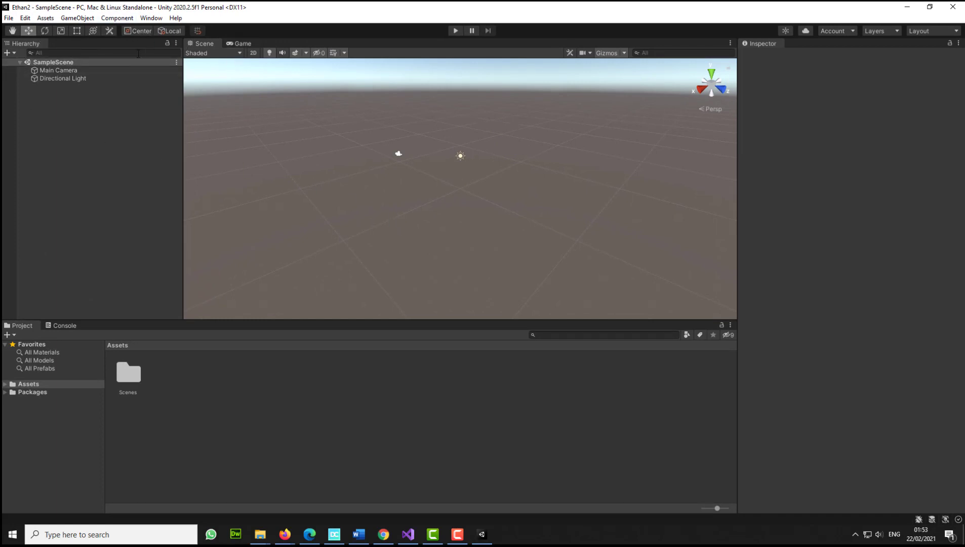
{"action": "left_click", "coordinate": [8, 53]}
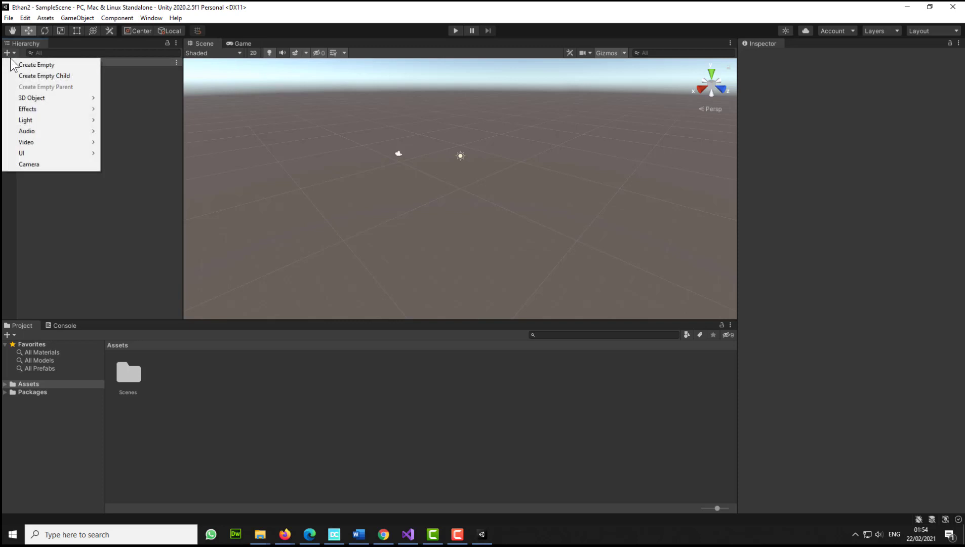
{"action": "mouse_move", "coordinate": [48, 98]}
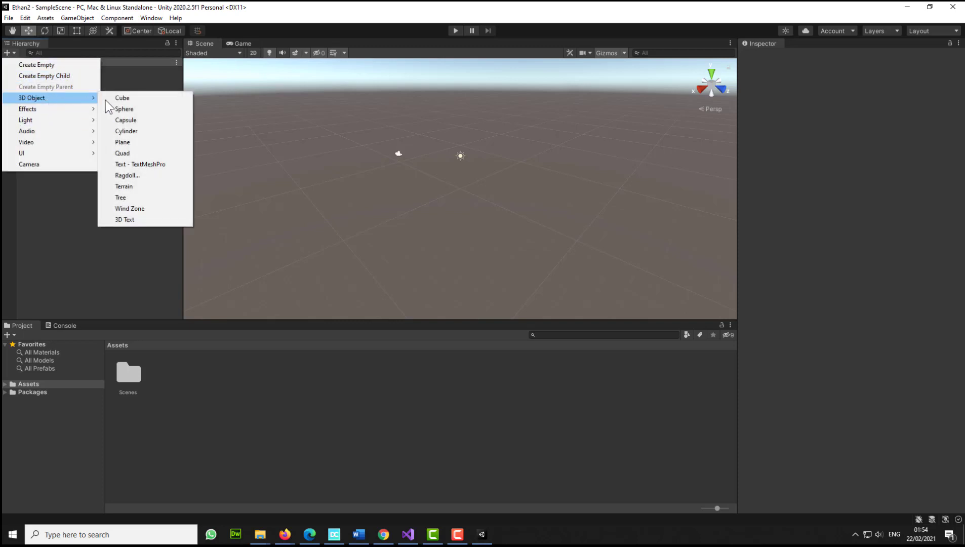
{"action": "left_click", "coordinate": [138, 187]}
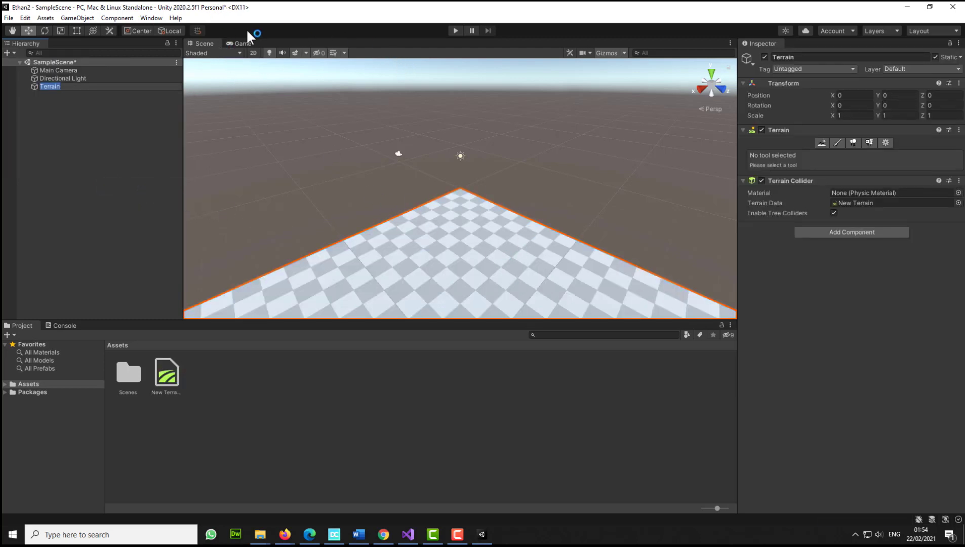
{"action": "left_click", "coordinate": [145, 21]}
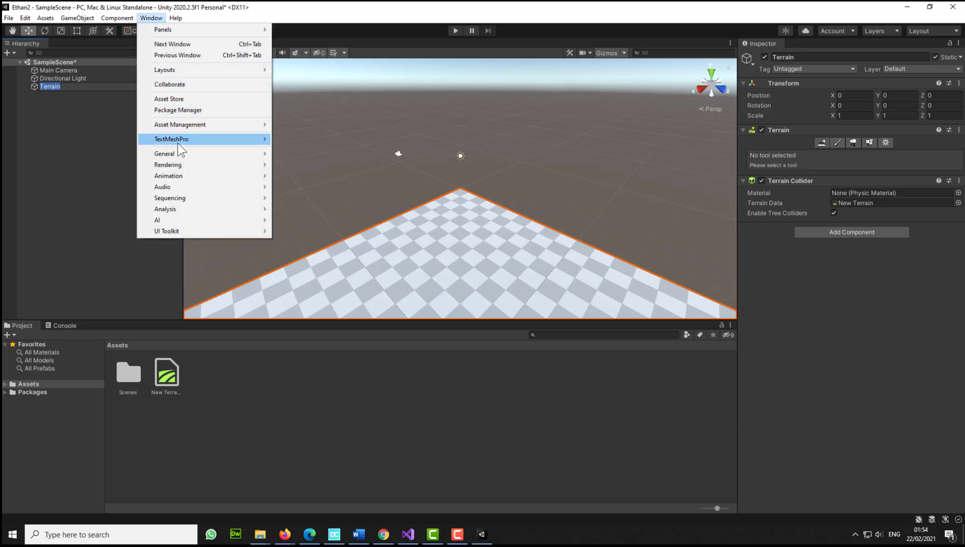
{"action": "left_click", "coordinate": [174, 99]}
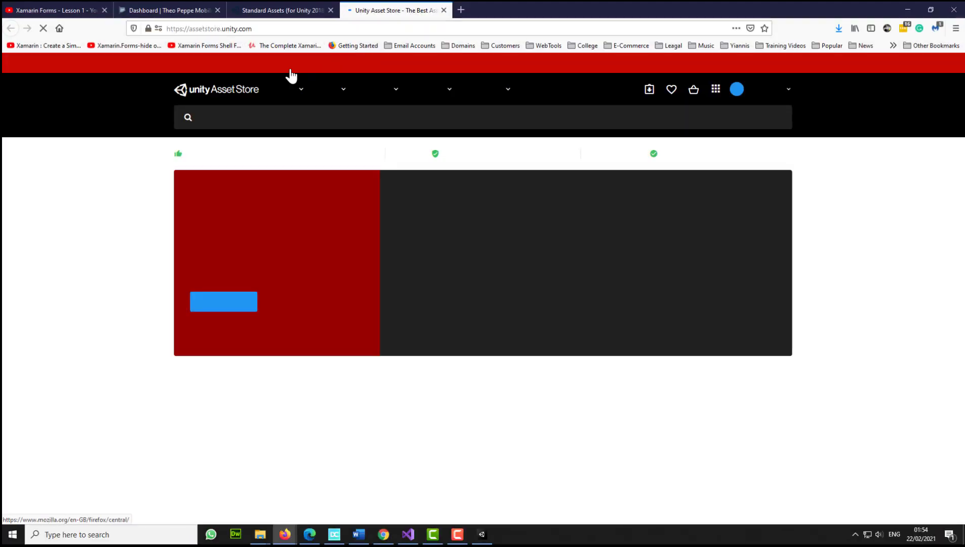
Step: Search for standard assets and send Standard Assets (for Unity 2018.4) to Unity
{"action": "left_click", "coordinate": [245, 118]}
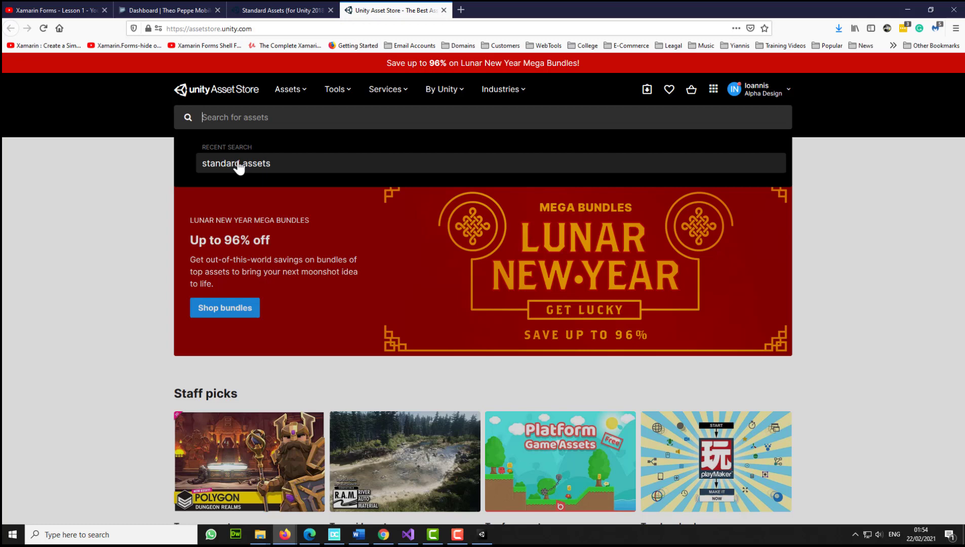
{"action": "left_click", "coordinate": [284, 165]}
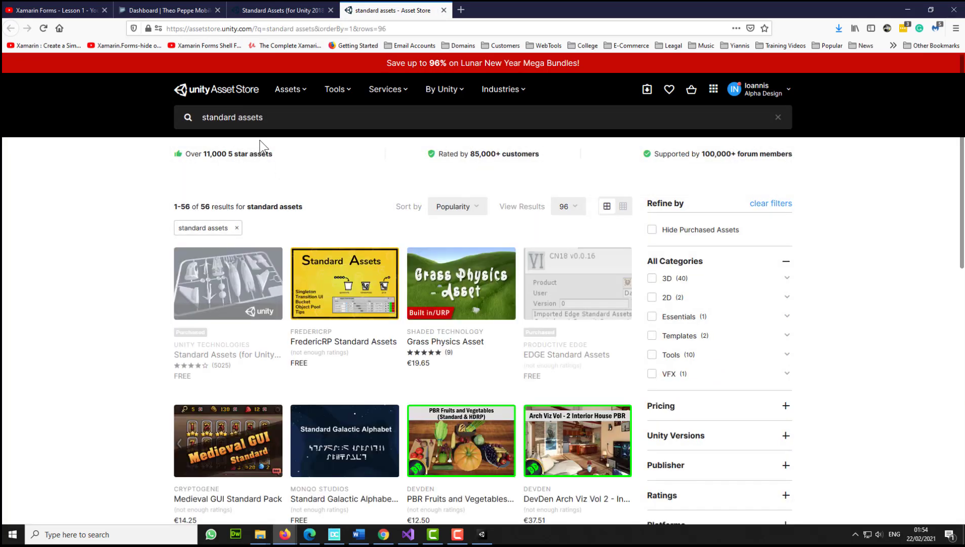
{"action": "scroll", "coordinate": [180, 353], "scroll_direction": "down", "scroll_amount": 3}
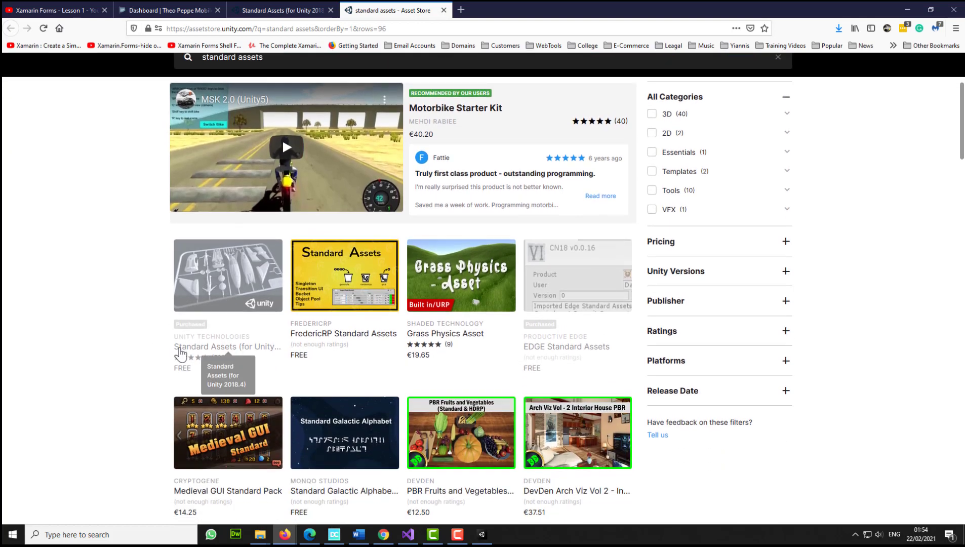
{"action": "scroll", "coordinate": [180, 352], "scroll_direction": "down", "scroll_amount": 1}
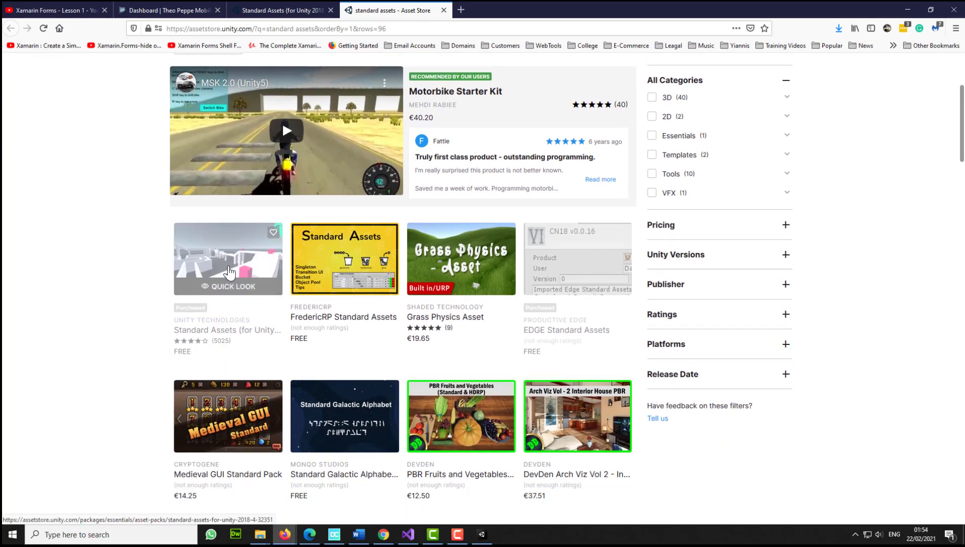
{"action": "left_click", "coordinate": [230, 272]}
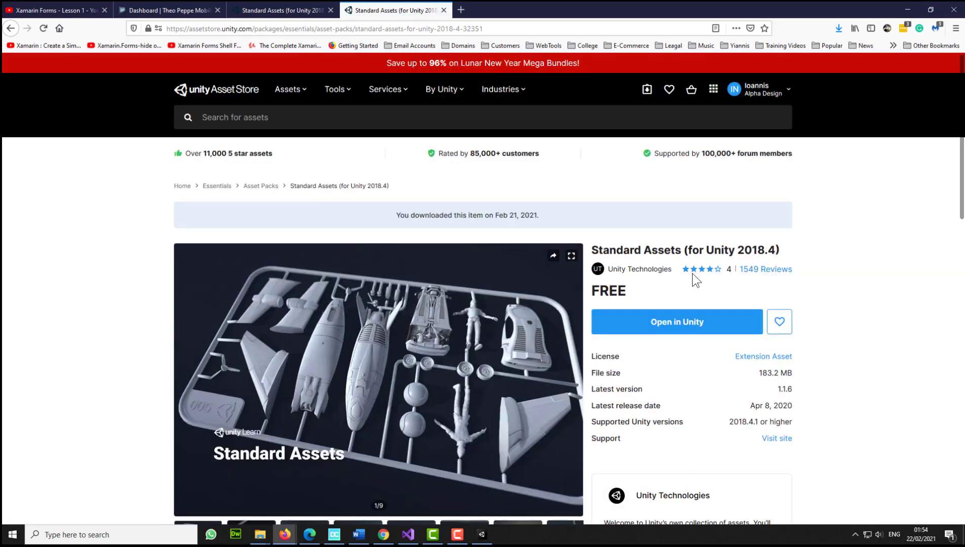
{"action": "left_click", "coordinate": [701, 340]}
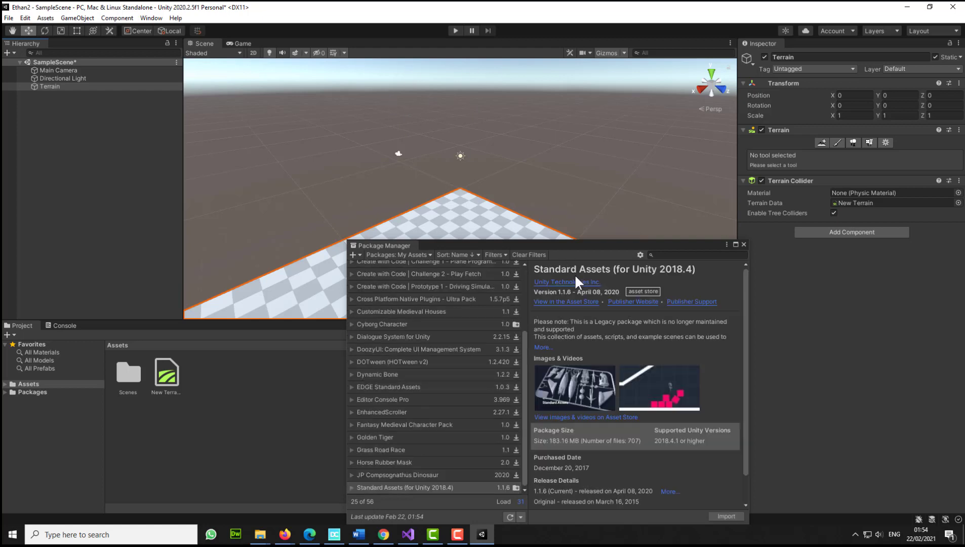
Step: Import all files of the Standard Assets package from Package Manager
{"action": "left_click_drag", "start_coordinate": [579, 246], "coordinate": [555, 128]}
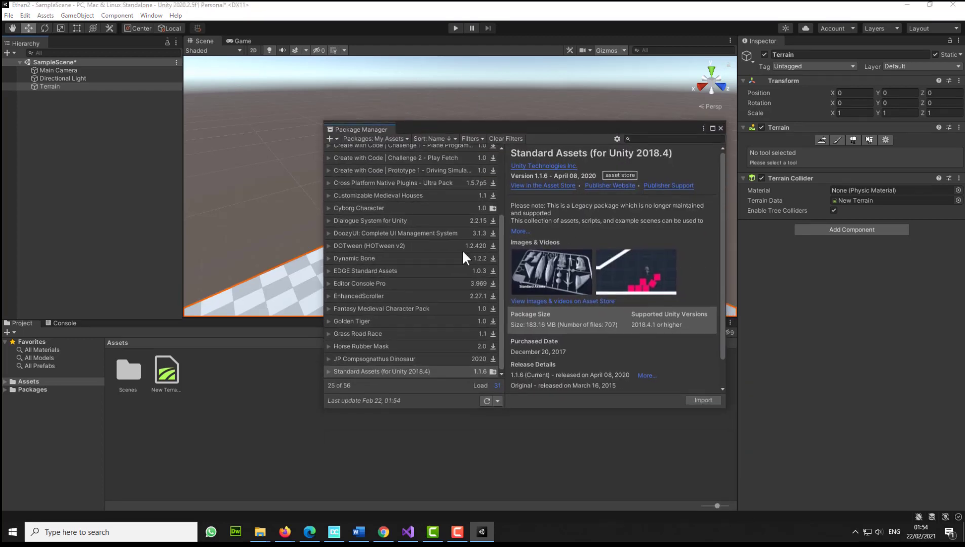
{"action": "left_click", "coordinate": [702, 400]}
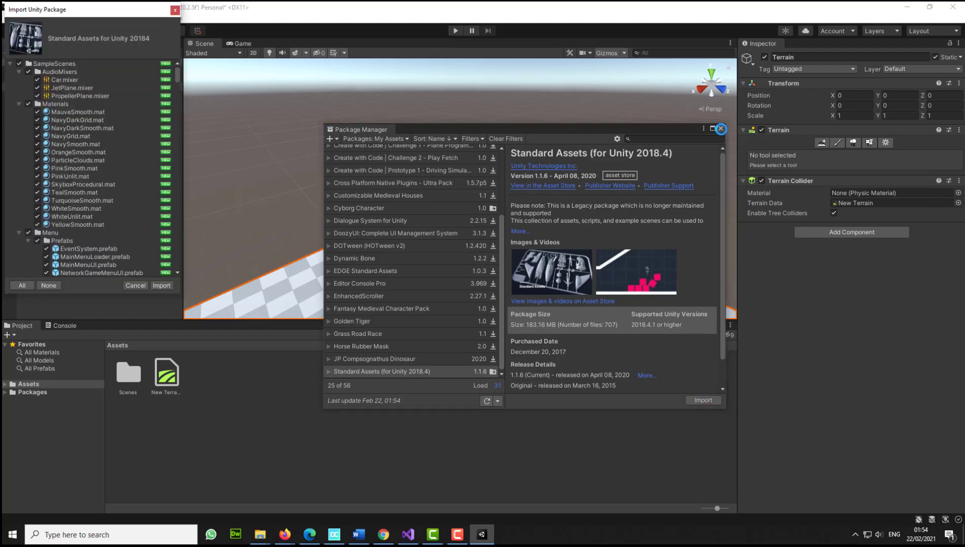
{"action": "left_click", "coordinate": [162, 285]}
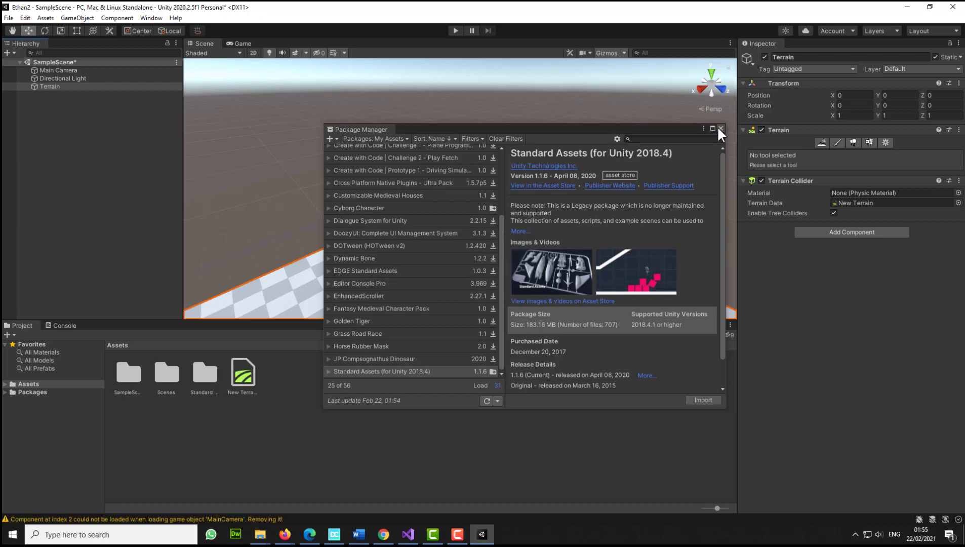
Step: Drag ThirdPersonController from Standard Assets/Characters/ThirdPersonCharacter/Prefabs onto the terrain
{"action": "left_click", "coordinate": [720, 128]}
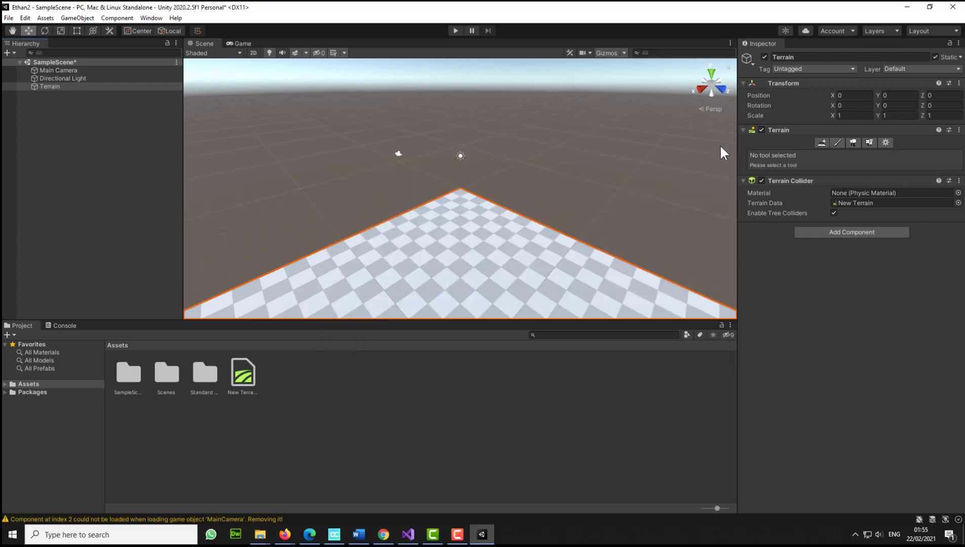
{"action": "left_click", "coordinate": [197, 371]}
{"action": "double_click", "coordinate": [200, 370]}
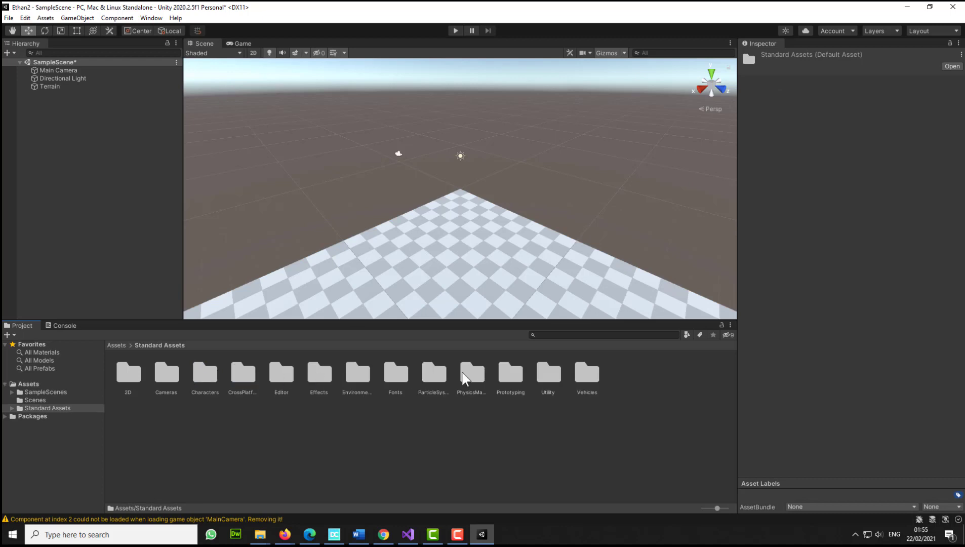
{"action": "double_click", "coordinate": [201, 372]}
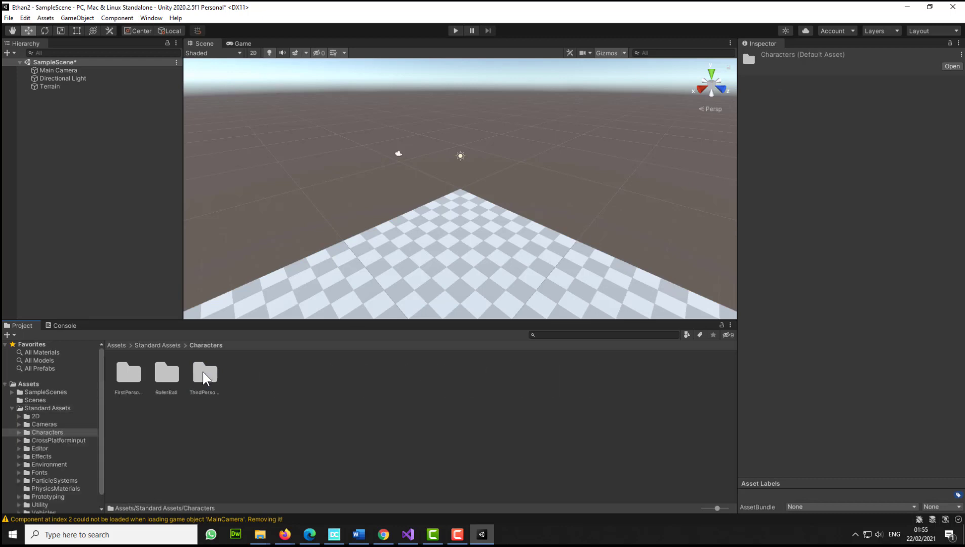
{"action": "left_click", "coordinate": [210, 367]}
{"action": "double_click", "coordinate": [209, 366]}
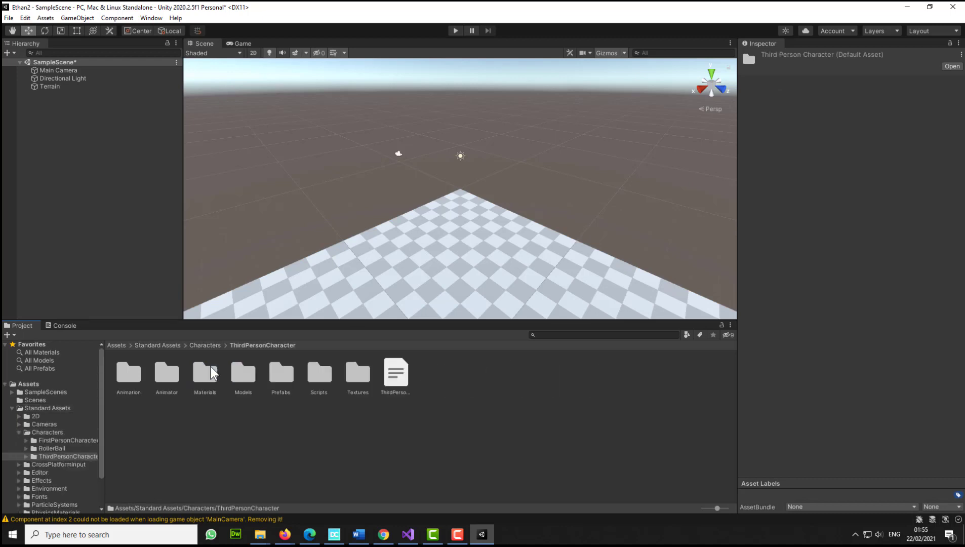
{"action": "left_click", "coordinate": [283, 367]}
{"action": "double_click", "coordinate": [287, 366]}
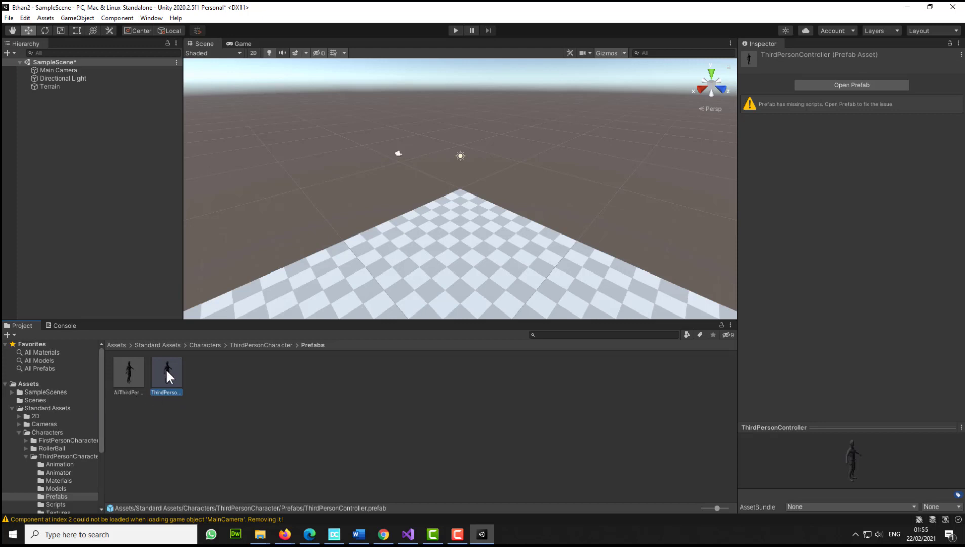
{"action": "left_click_drag", "start_coordinate": [166, 372], "coordinate": [452, 215]}
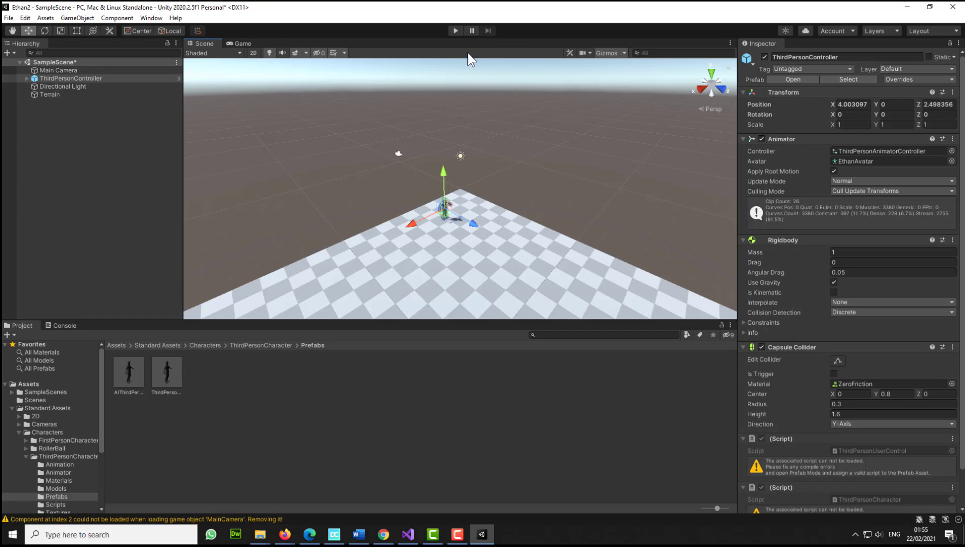
Step: Try Play mode, then bring up the Console window to inspect the errors
{"action": "left_click", "coordinate": [453, 33]}
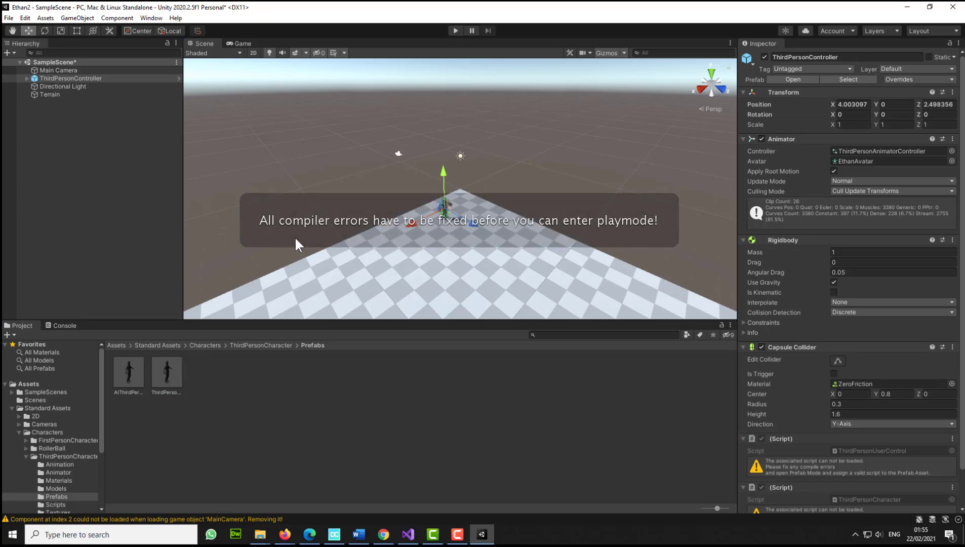
{"action": "left_click", "coordinate": [63, 326]}
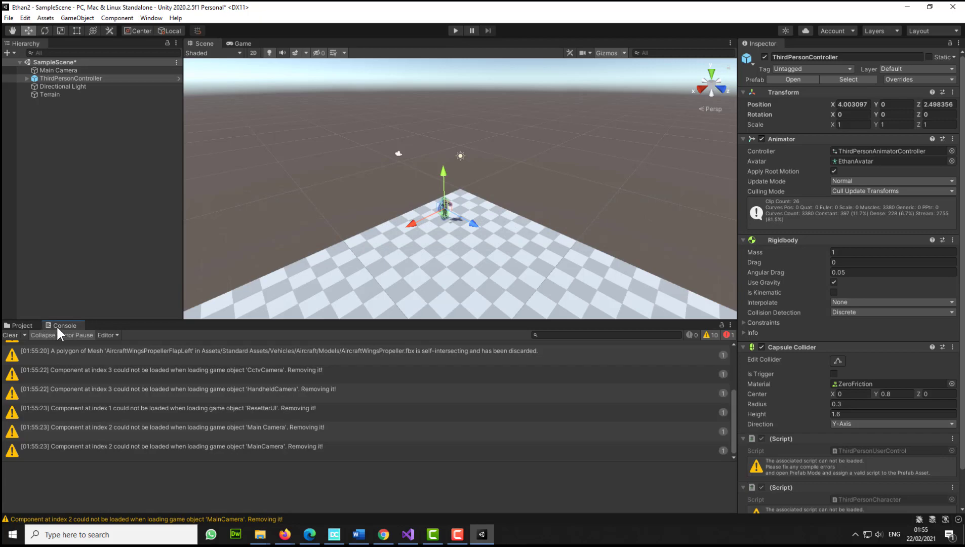
{"action": "left_click", "coordinate": [146, 19]}
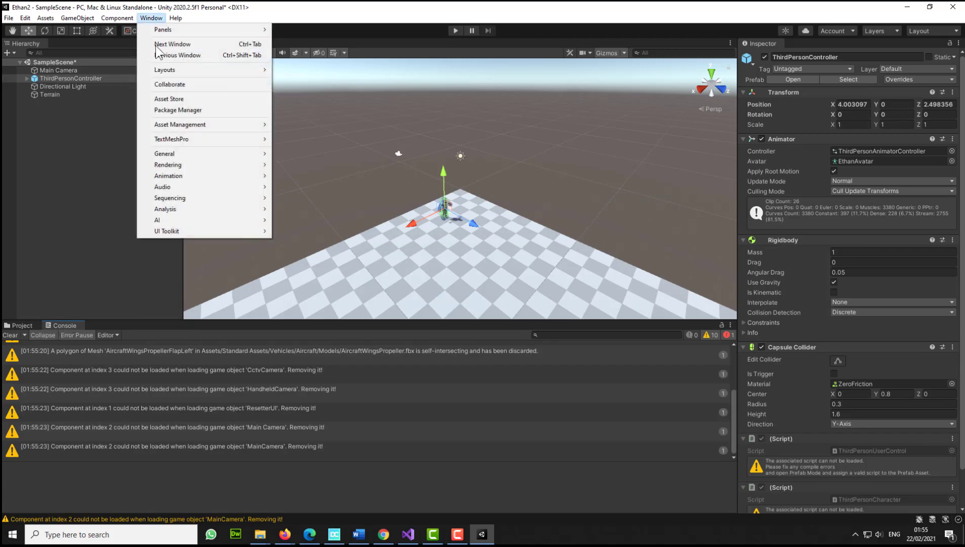
{"action": "mouse_move", "coordinate": [179, 156]}
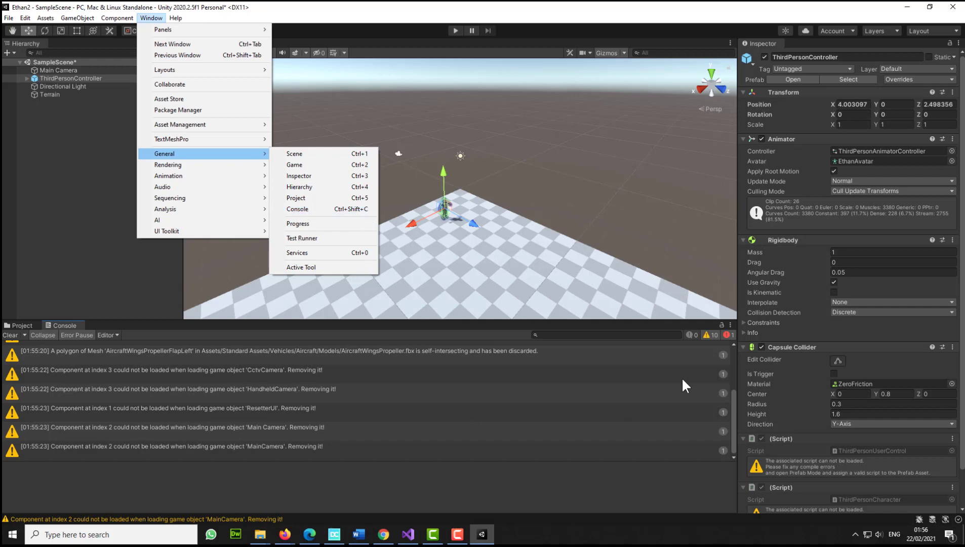
{"action": "left_click", "coordinate": [645, 407]}
Step: Open the script behind the CS0619 SimpleActivatorMenu.cs GUIText error in Visual Studio
{"action": "scroll", "coordinate": [596, 419], "scroll_direction": "up", "scroll_amount": 3}
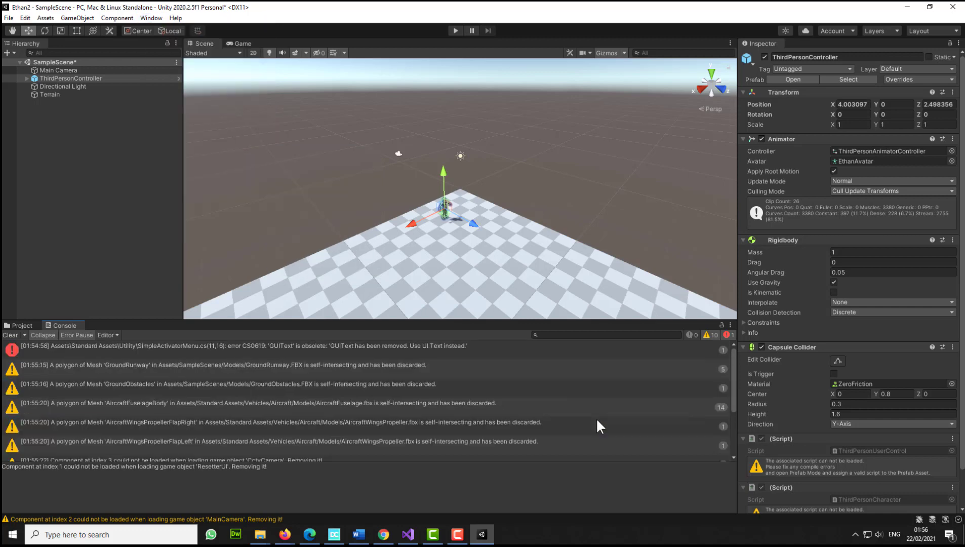
{"action": "left_click", "coordinate": [725, 334]}
{"action": "left_click", "coordinate": [725, 334]}
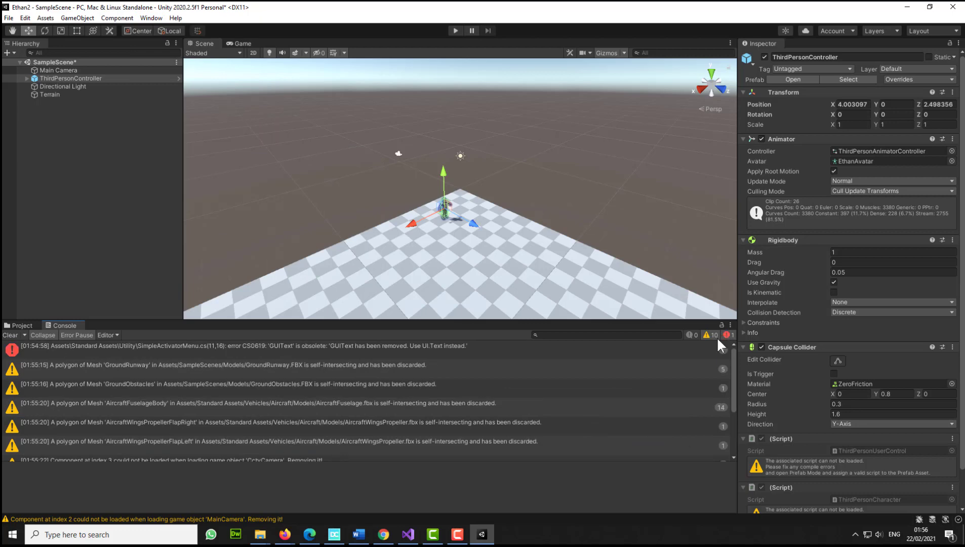
{"action": "left_click", "coordinate": [112, 354]}
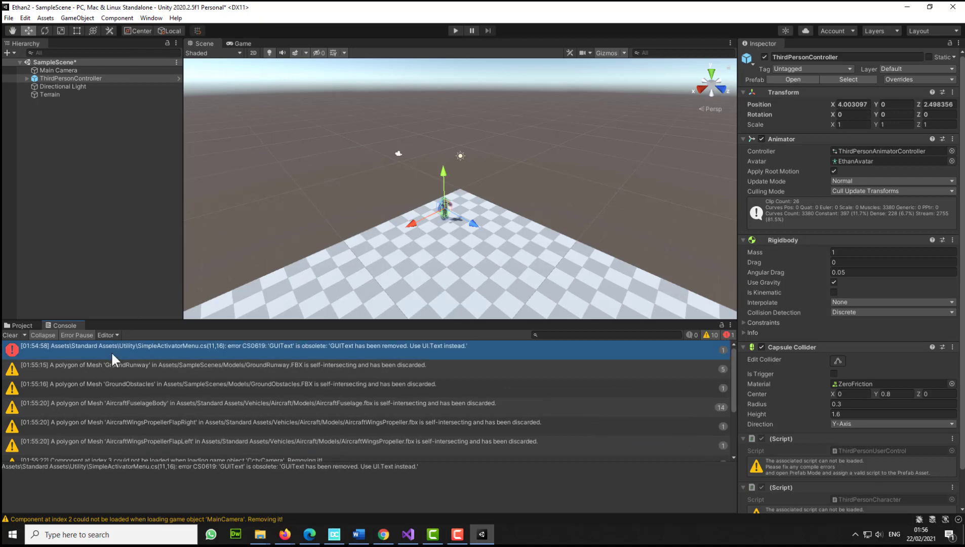
{"action": "double_click", "coordinate": [77, 350]}
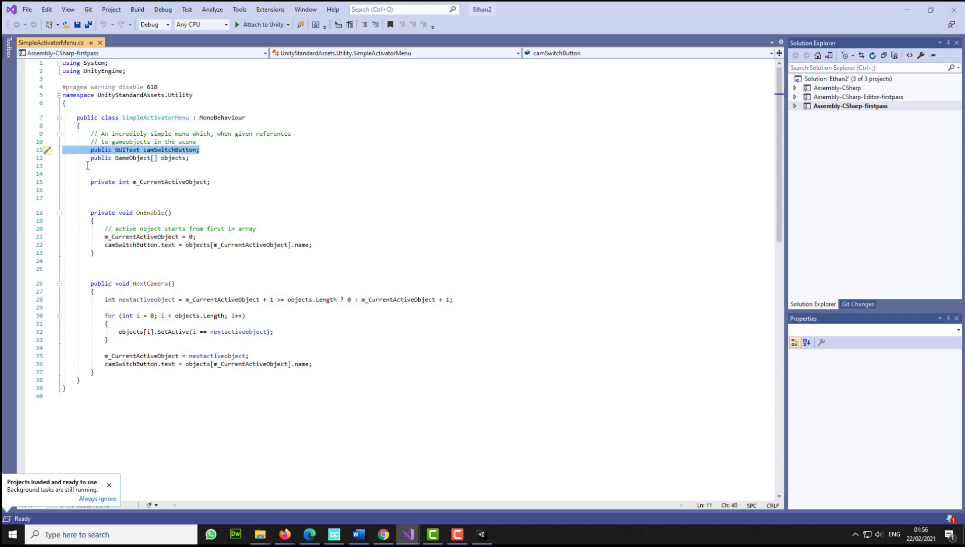
Step: Comment out camSwitchButton on lines 11, 22 and 36 with // and save all files
{"action": "left_click", "coordinate": [89, 166]}
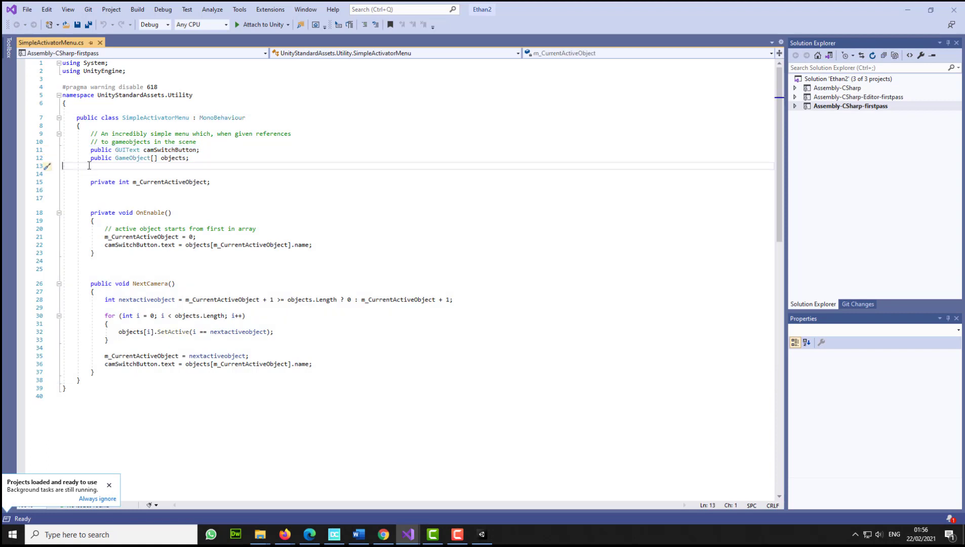
{"action": "left_click", "coordinate": [91, 151]}
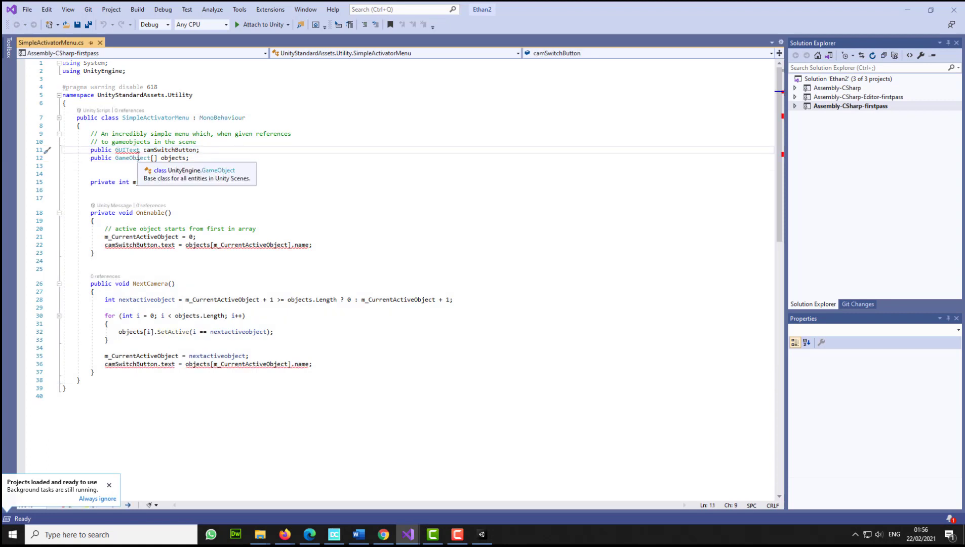
{"action": "left_click", "coordinate": [87, 150]}
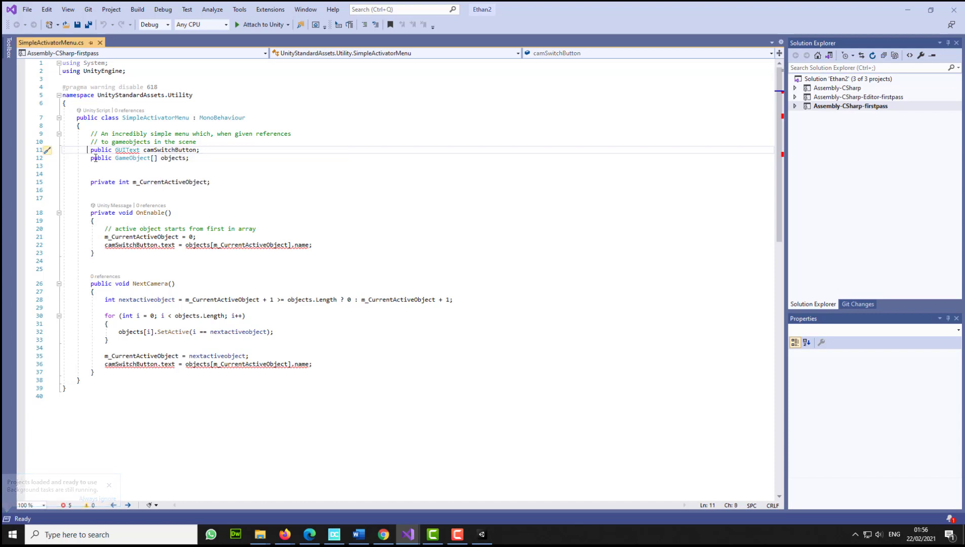
{"action": "type", "text": "//"}
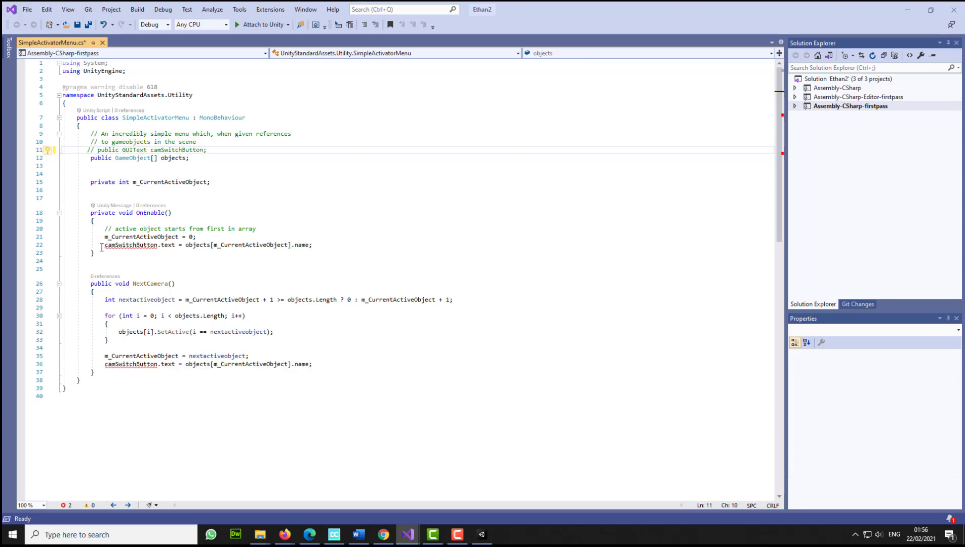
{"action": "left_click", "coordinate": [102, 247]}
{"action": "mouse_move", "coordinate": [107, 248]}
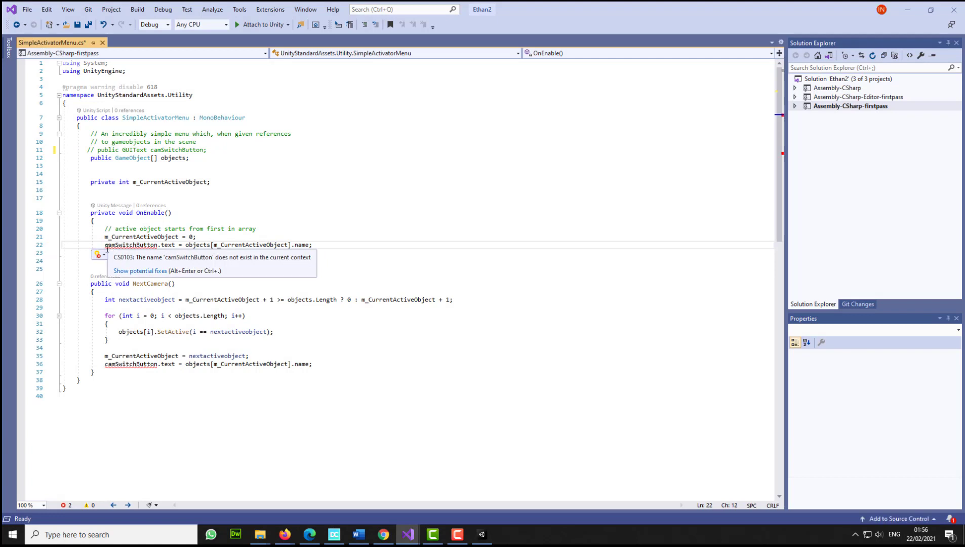
{"action": "type", "text": "//"}
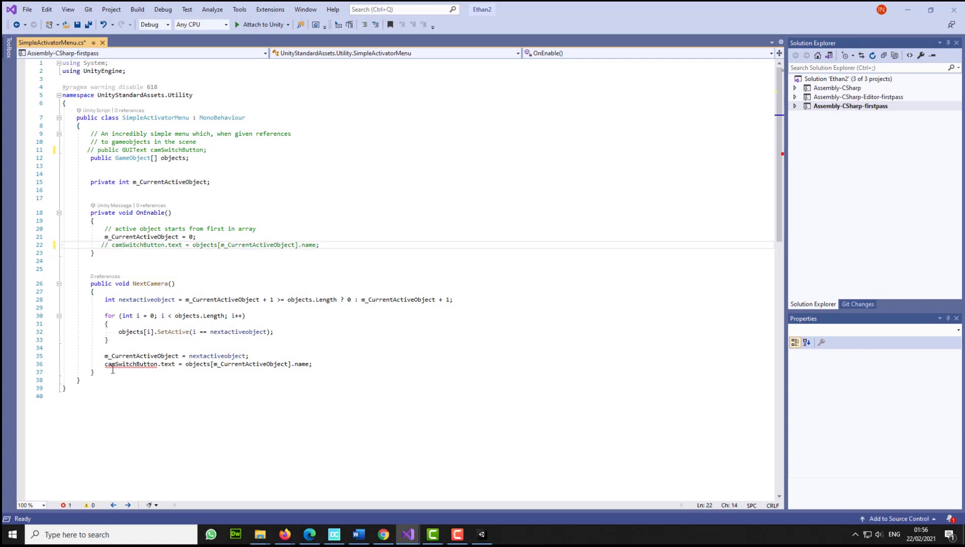
{"action": "left_click", "coordinate": [100, 364]}
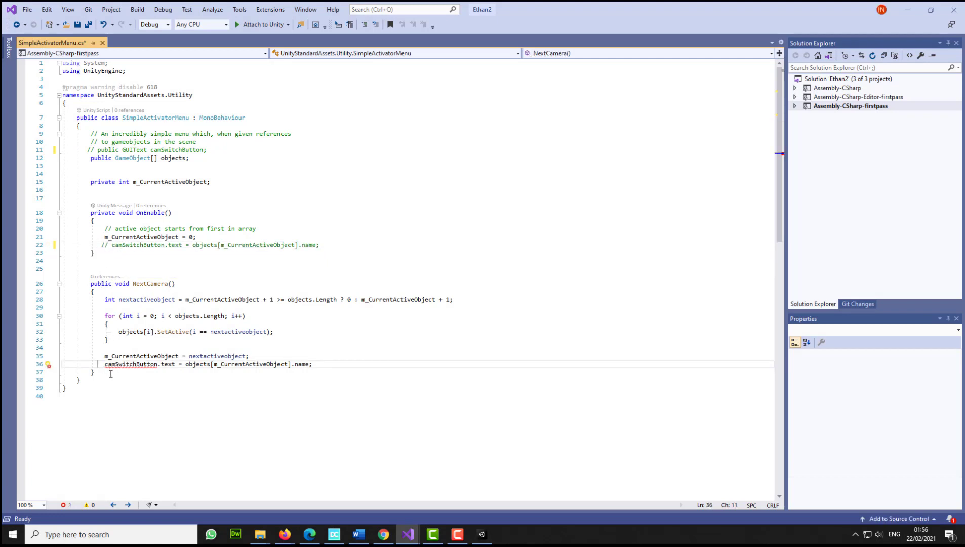
{"action": "type", "text": "//"}
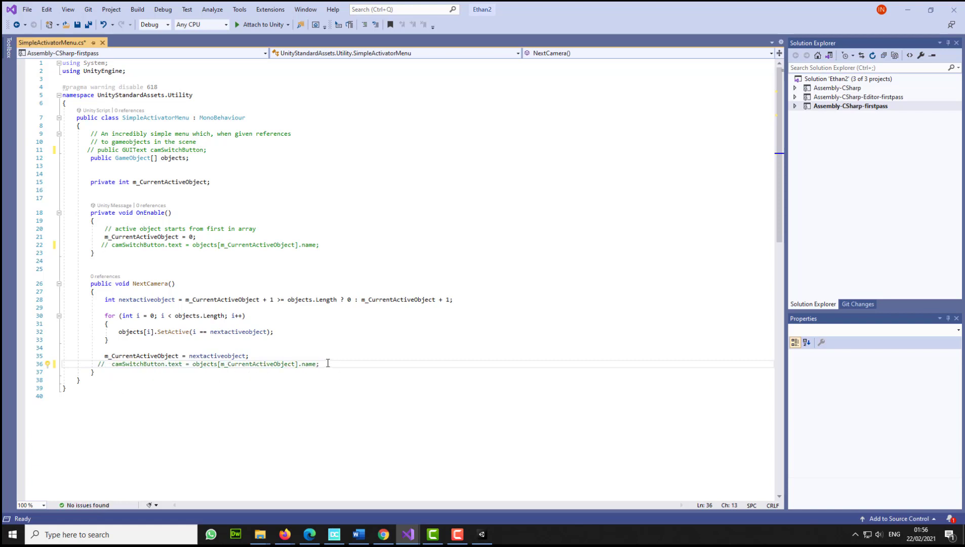
{"action": "left_click_drag", "start_coordinate": [327, 363], "coordinate": [108, 356]}
{"action": "left_click", "coordinate": [89, 25]}
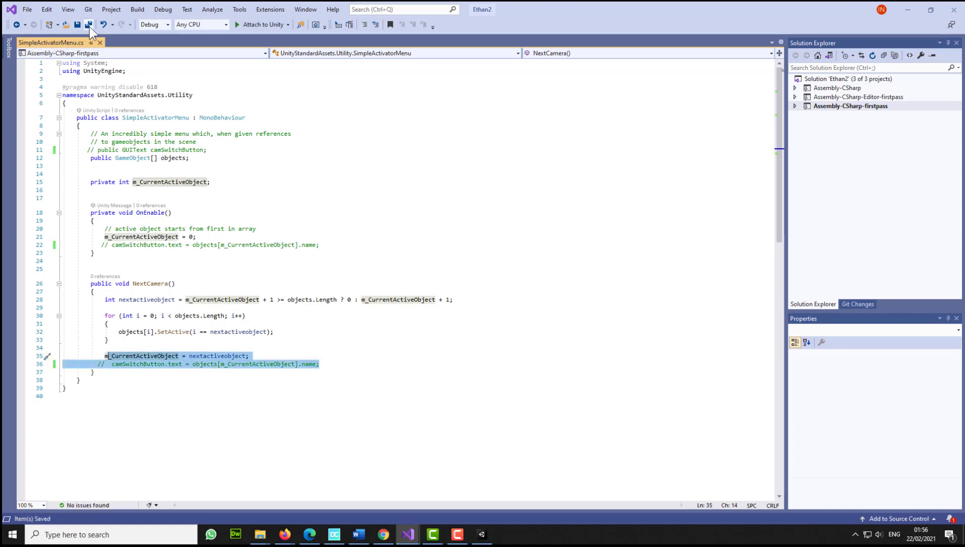
Step: Close SimpleActivatorMenu.cs, return to Unity, and clear the Console
{"action": "left_click", "coordinate": [99, 42]}
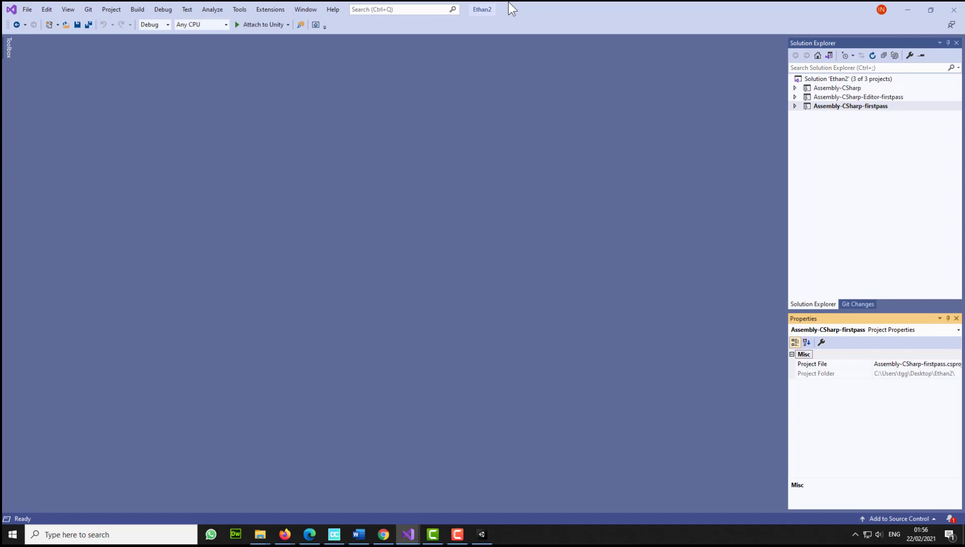
{"action": "left_click", "coordinate": [908, 11]}
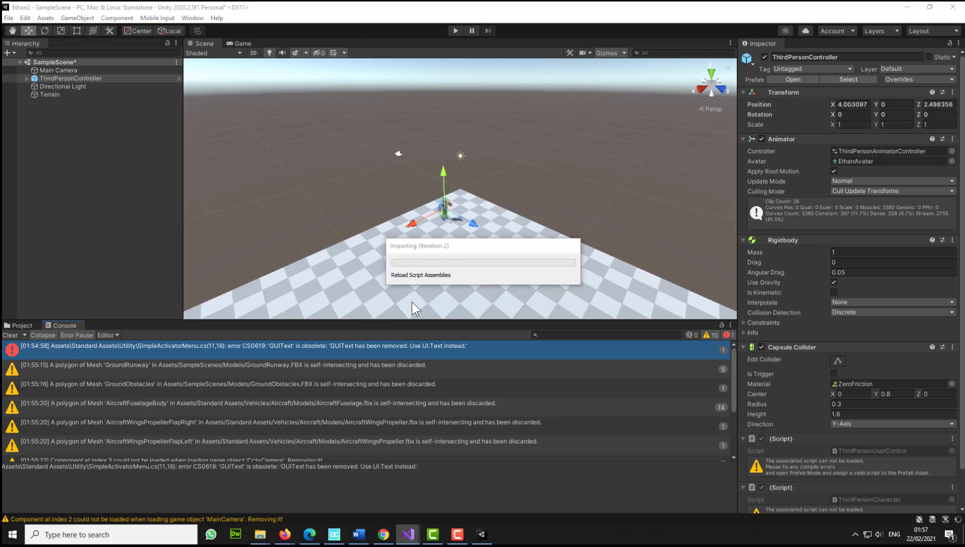
{"action": "left_click", "coordinate": [10, 335]}
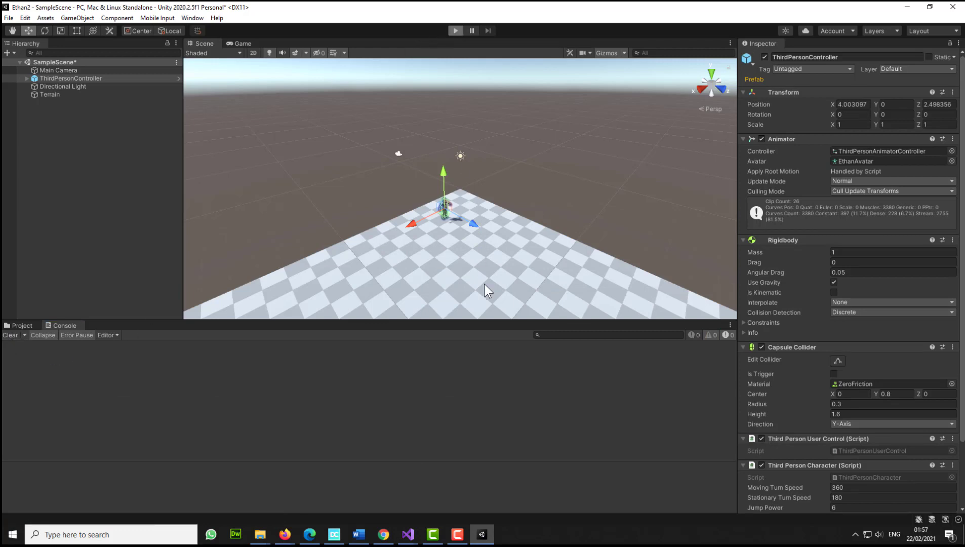
Step: Play the scene, walking Ethan around with W, A and D, then stop playback
{"action": "key", "text": "ctrl+p"}
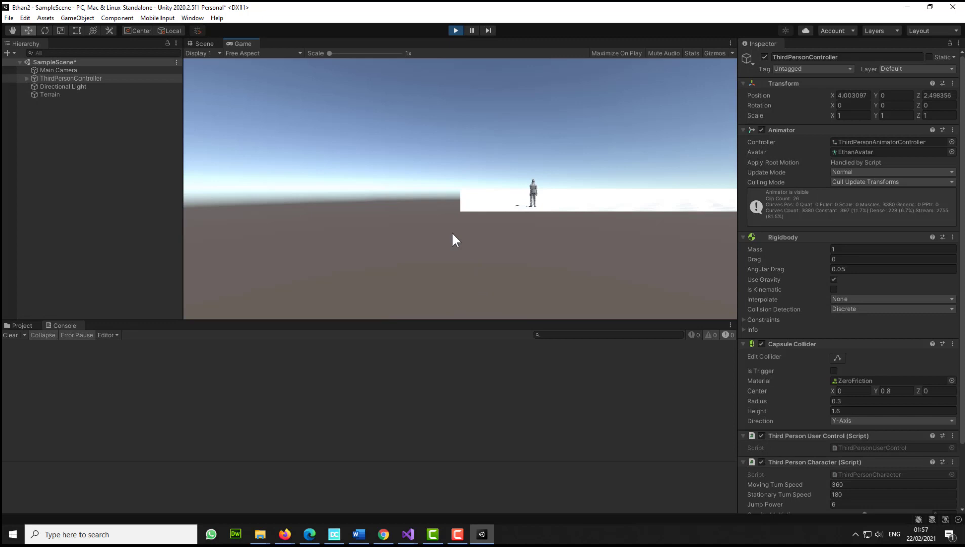
{"action": "key", "text": "w+d"}
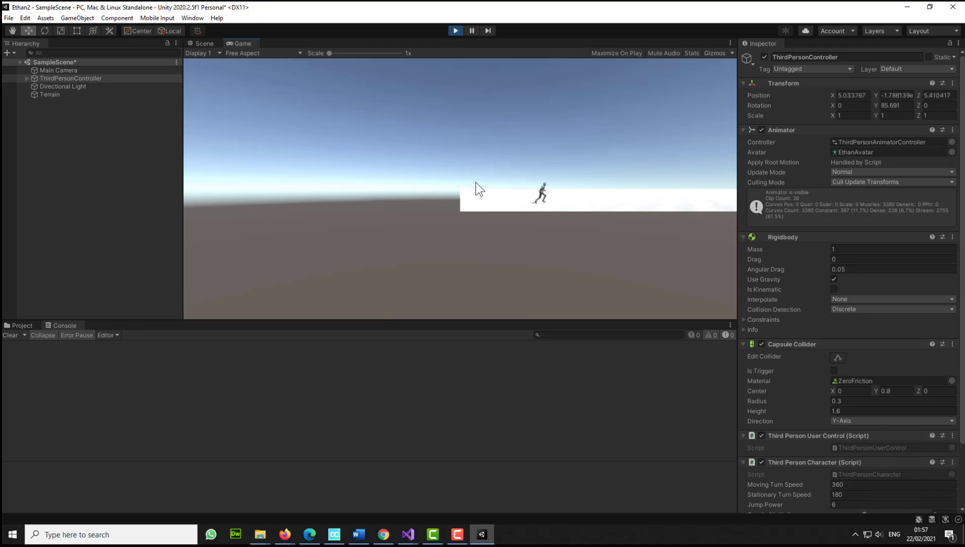
{"action": "key", "text": "a"}
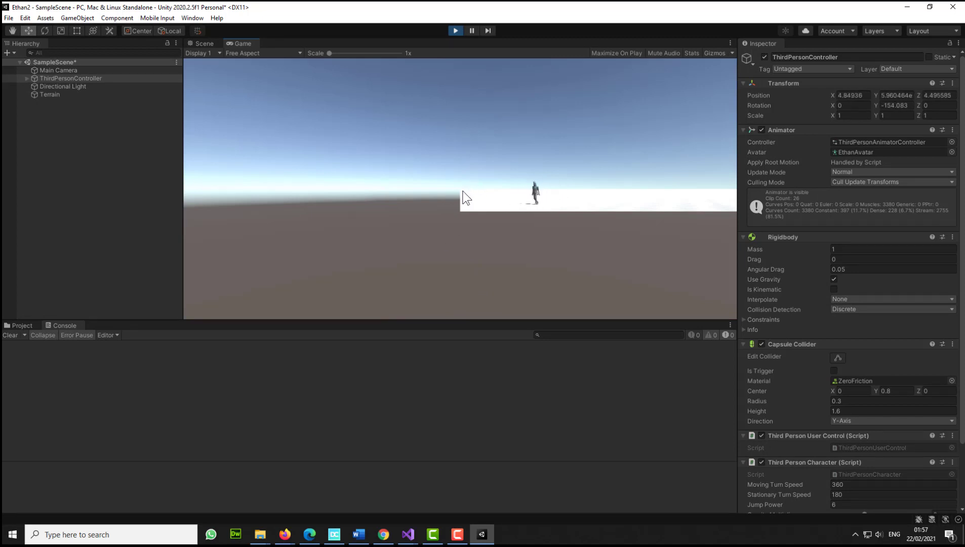
{"action": "key", "text": "w"}
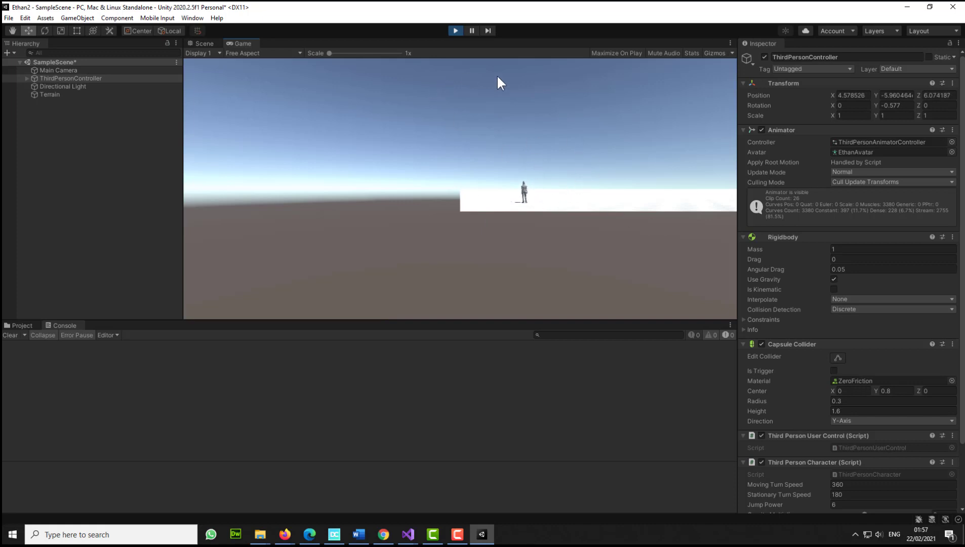
{"action": "left_click", "coordinate": [455, 31]}
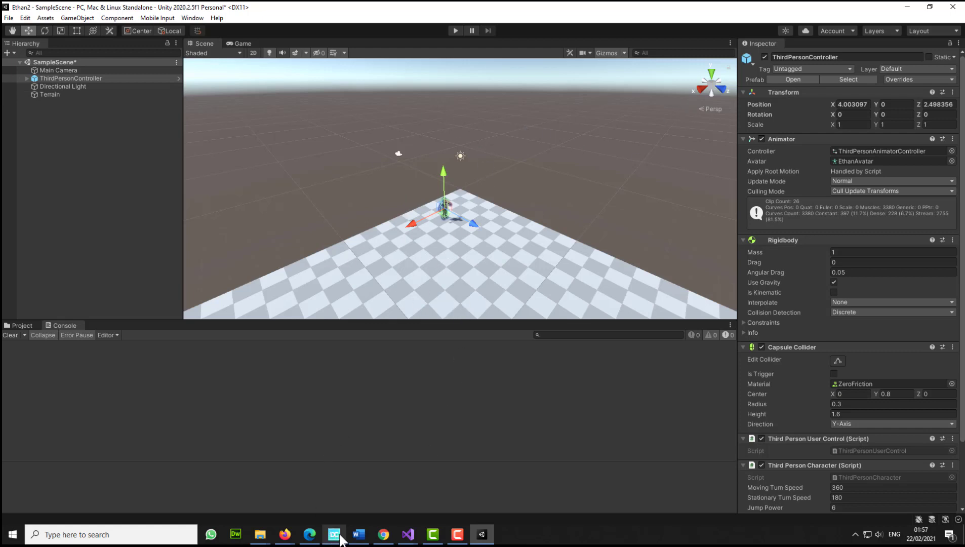
Step: Show daz3d.com in Chrome, then bring DazCentral to the front
{"action": "left_click", "coordinate": [384, 534]}
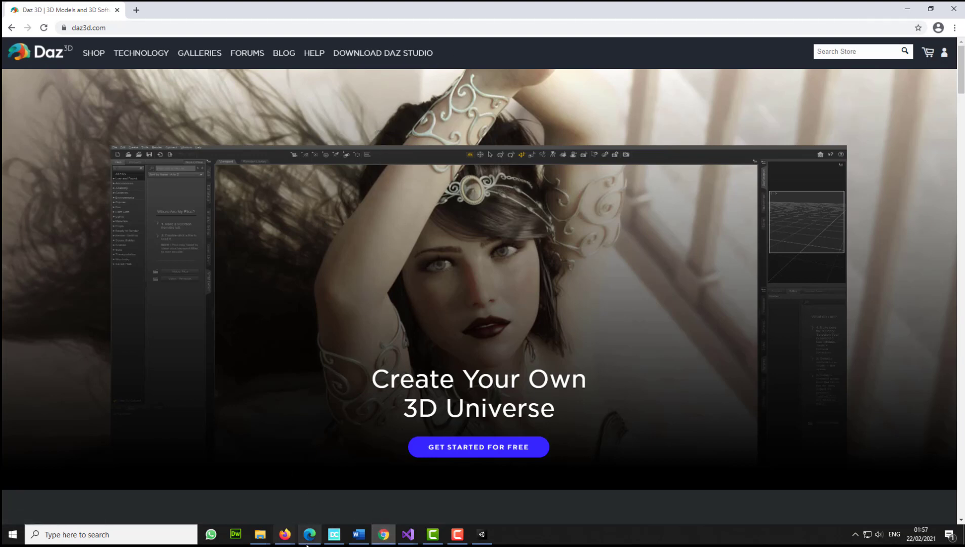
{"action": "left_click", "coordinate": [334, 534]}
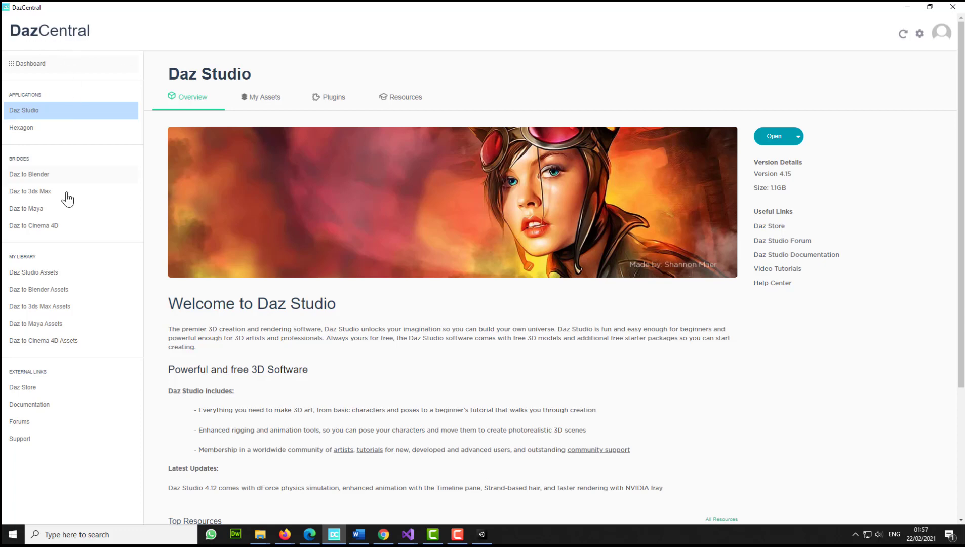
Step: Show the Daz Studio Assets library and its My Assets list
{"action": "left_click", "coordinate": [34, 273]}
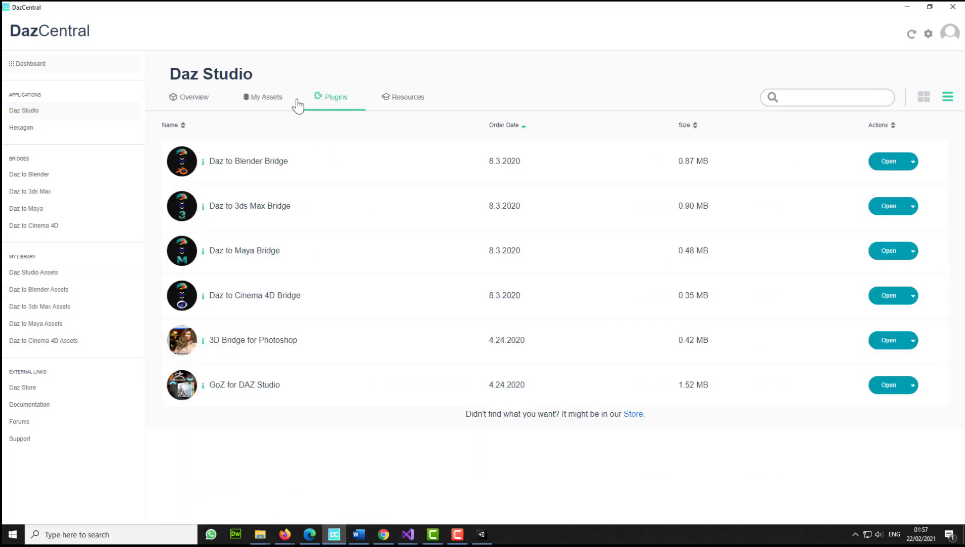
{"action": "left_click", "coordinate": [280, 100]}
{"action": "left_click", "coordinate": [185, 103]}
{"action": "left_click", "coordinate": [254, 106]}
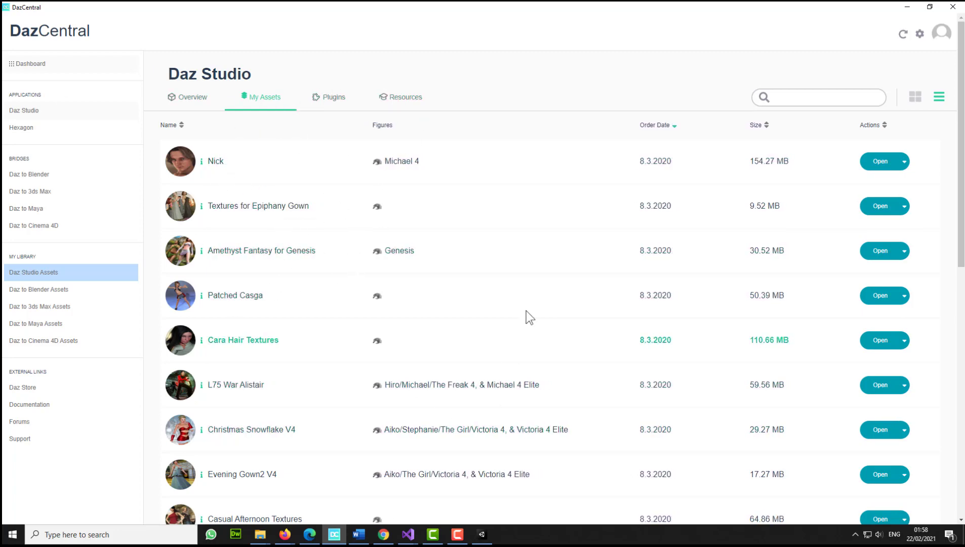
Step: Scroll through the owned assets, then open the Daz Studio application page
{"action": "scroll", "coordinate": [482, 282], "scroll_direction": "down", "scroll_amount": 10}
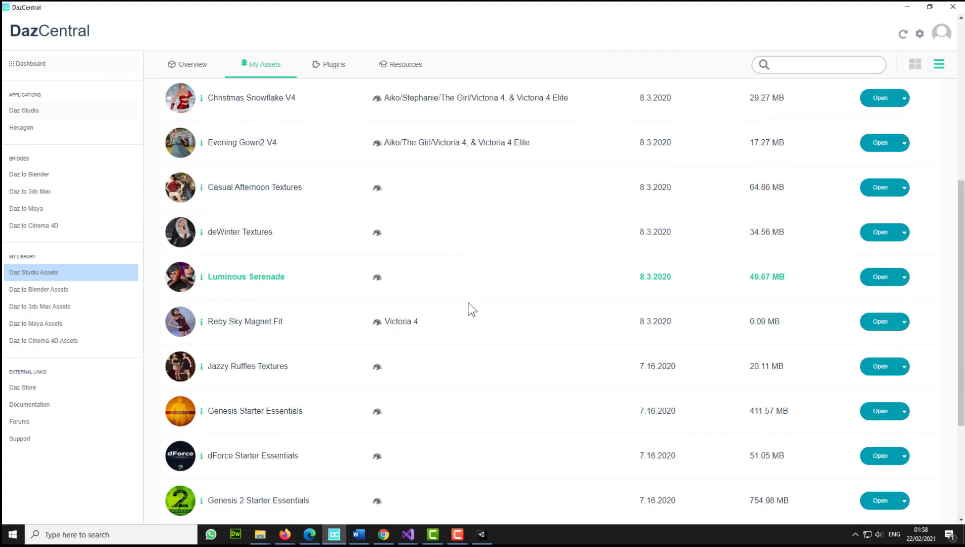
{"action": "scroll", "coordinate": [434, 323], "scroll_direction": "down", "scroll_amount": 20}
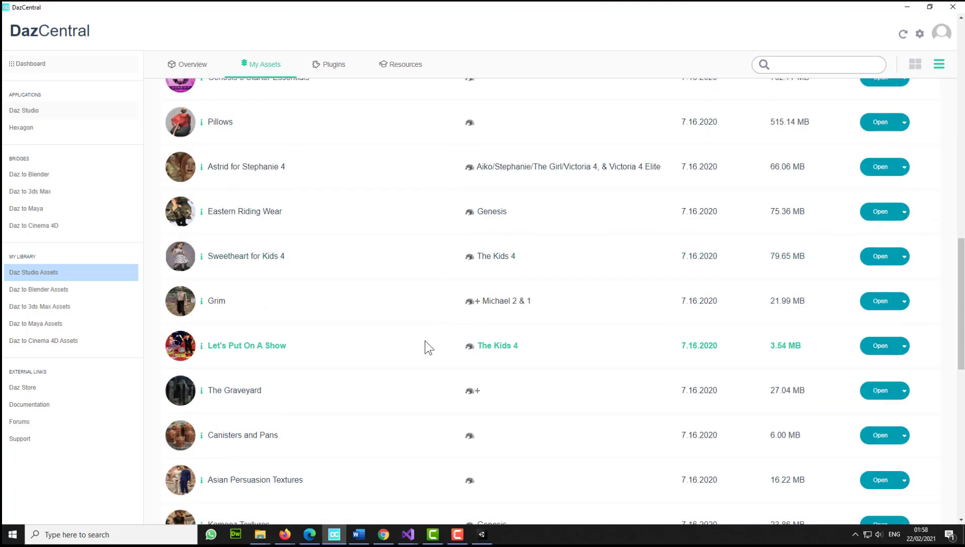
{"action": "scroll", "coordinate": [406, 368], "scroll_direction": "down", "scroll_amount": 6}
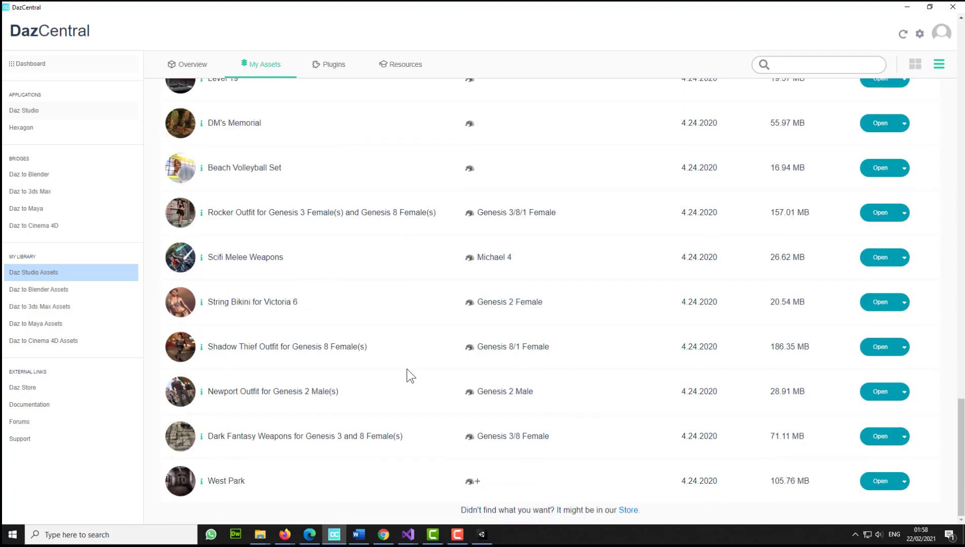
{"action": "scroll", "coordinate": [407, 368], "scroll_direction": "up", "scroll_amount": 7}
{"action": "scroll", "coordinate": [408, 365], "scroll_direction": "up", "scroll_amount": 11}
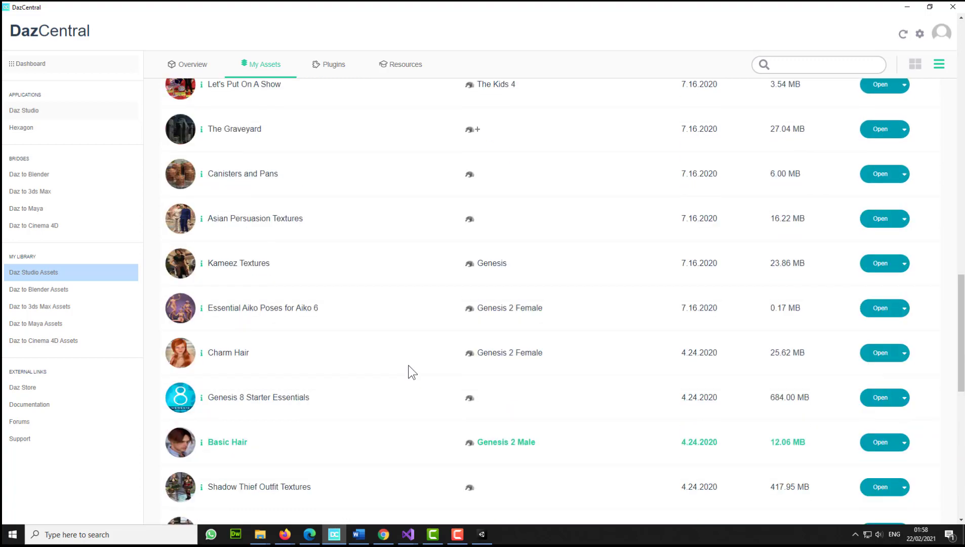
{"action": "scroll", "coordinate": [376, 351], "scroll_direction": "up", "scroll_amount": 4}
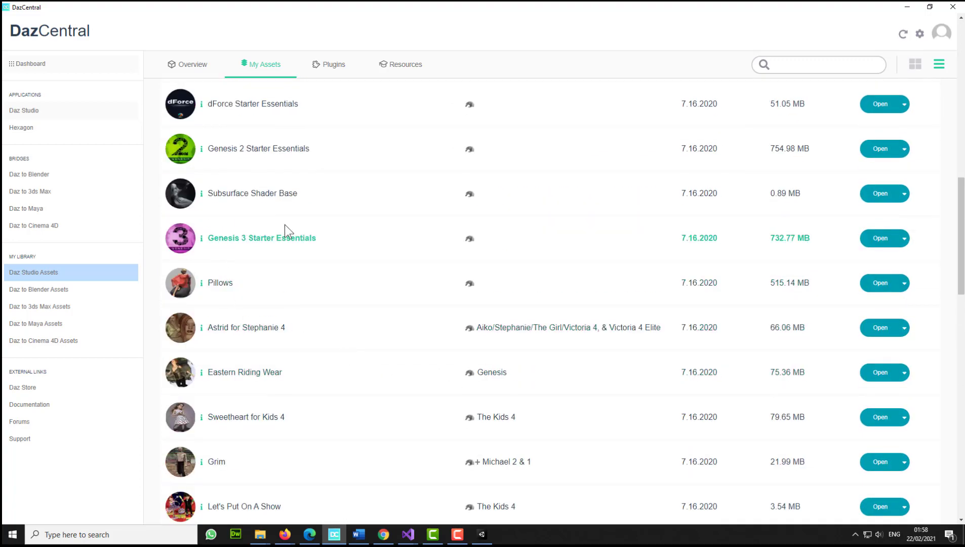
{"action": "scroll", "coordinate": [196, 263], "scroll_direction": "up", "scroll_amount": 1}
{"action": "scroll", "coordinate": [195, 262], "scroll_direction": "up", "scroll_amount": 15}
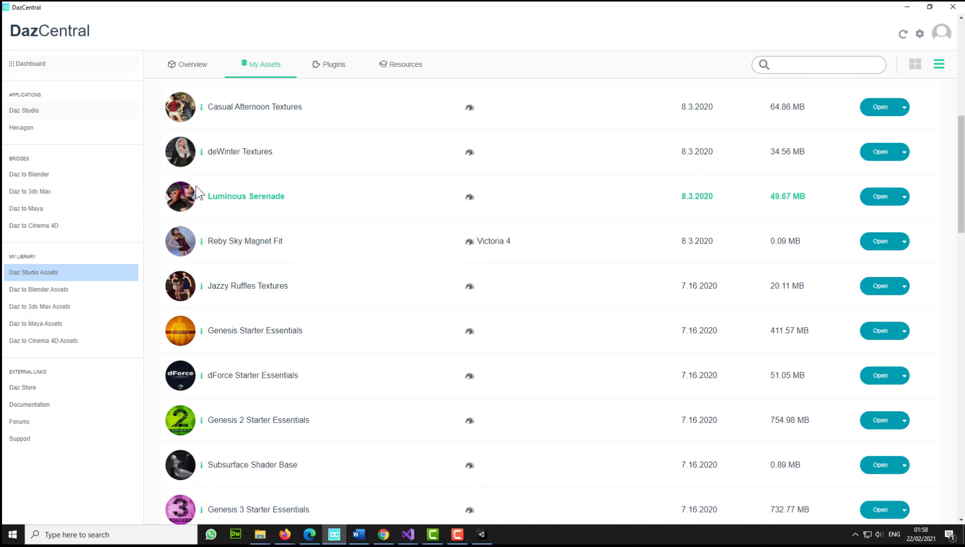
{"action": "scroll", "coordinate": [266, 263], "scroll_direction": "up", "scroll_amount": 1}
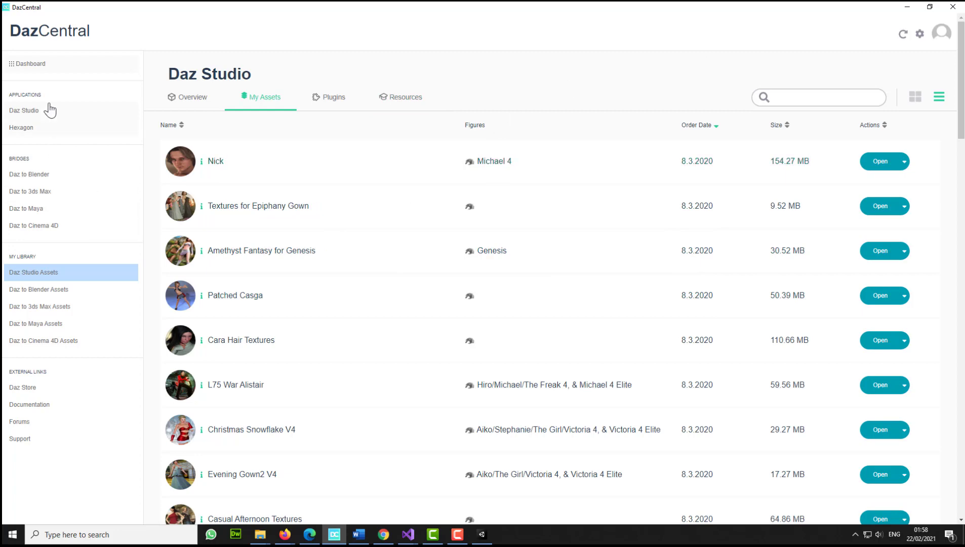
{"action": "scroll", "coordinate": [26, 170], "scroll_direction": "down", "scroll_amount": 5}
{"action": "scroll", "coordinate": [31, 152], "scroll_direction": "up", "scroll_amount": 5}
{"action": "left_click", "coordinate": [26, 120]}
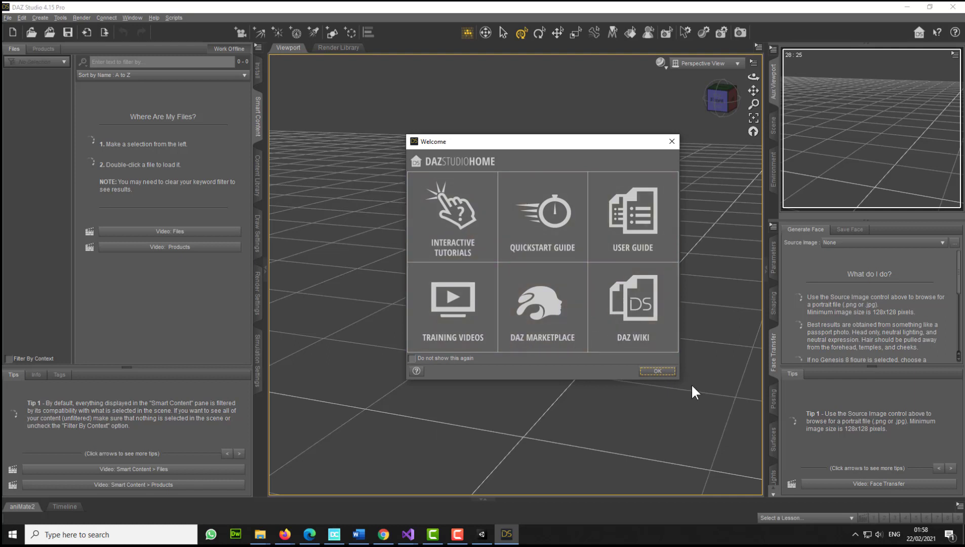
Step: Close Daz Studio's Welcome dialog with OK to reveal the empty scene and content categories
{"action": "left_click", "coordinate": [655, 374]}
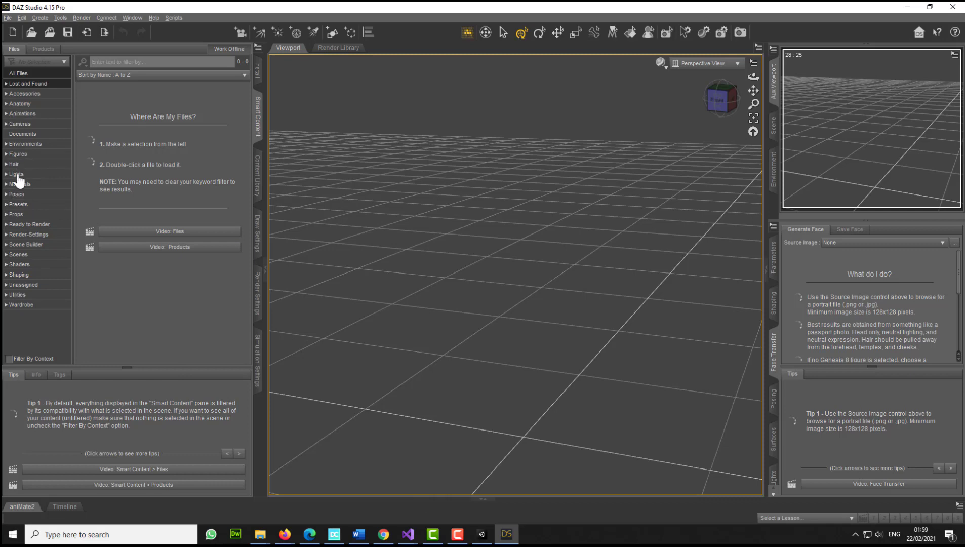
Step: Place the Lumberjack figure from the Figures category into the viewport
{"action": "left_click", "coordinate": [14, 157]}
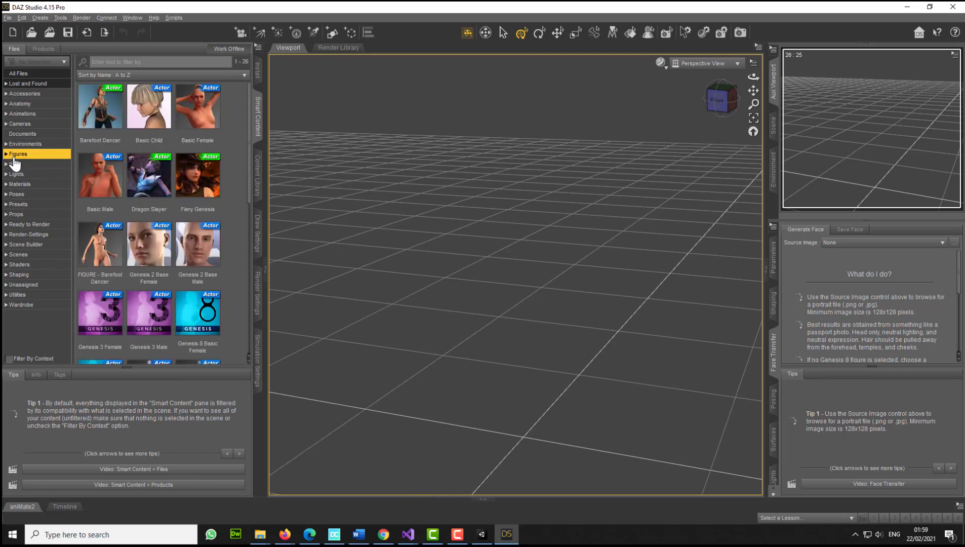
{"action": "scroll", "coordinate": [200, 222], "scroll_direction": "down", "scroll_amount": 5}
{"action": "scroll", "coordinate": [193, 244], "scroll_direction": "up", "scroll_amount": 5}
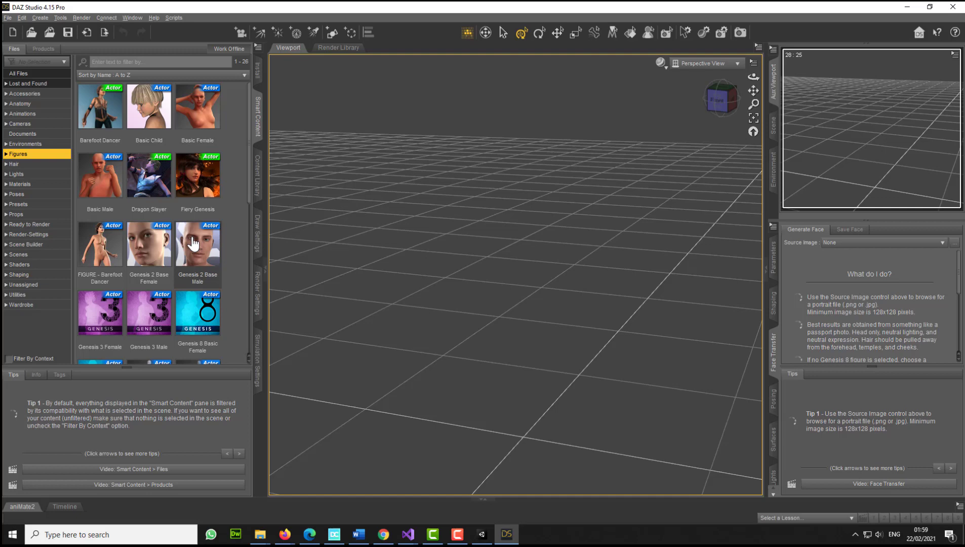
{"action": "scroll", "coordinate": [189, 248], "scroll_direction": "down", "scroll_amount": 5}
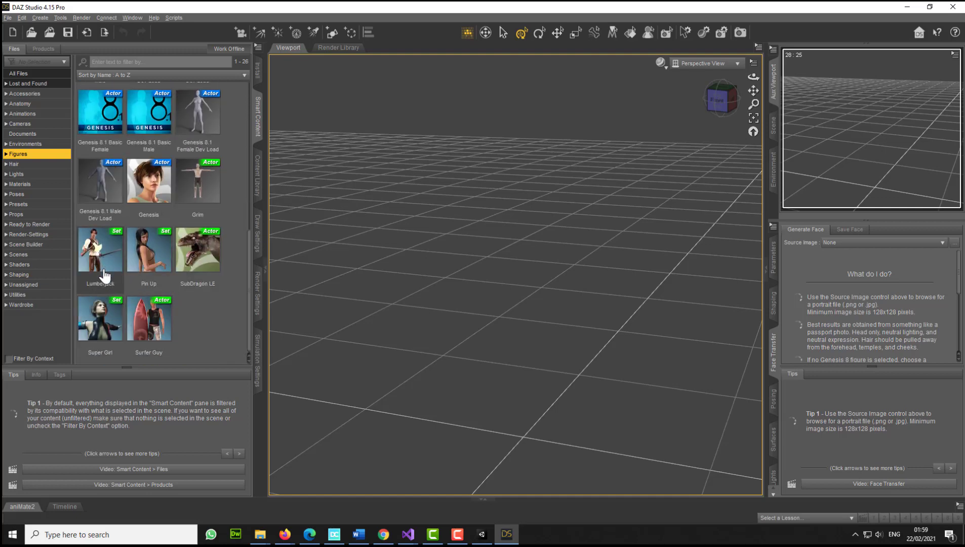
{"action": "left_click_drag", "start_coordinate": [101, 264], "coordinate": [464, 231]}
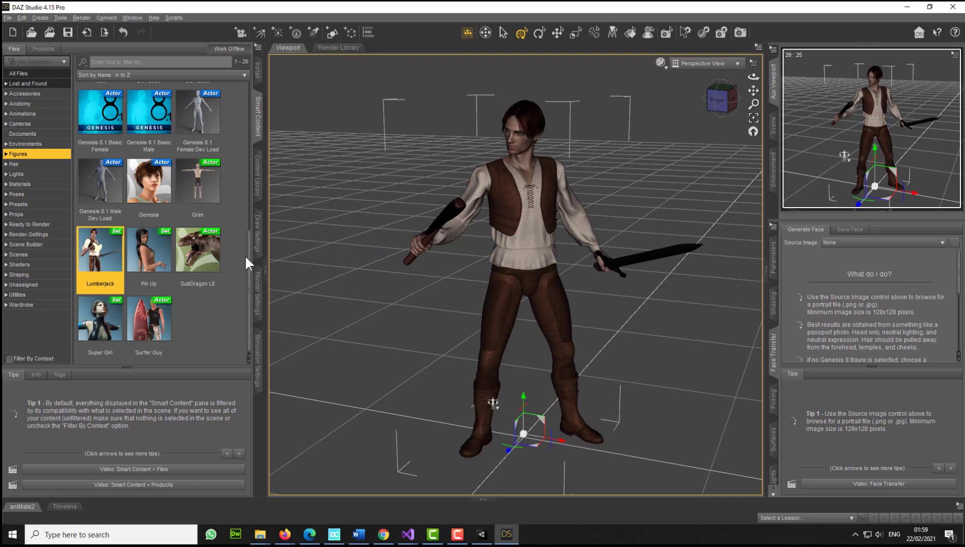
Step: Try Toulouse Hair on the figure with Auto-Fit, then undo it to keep the original hair
{"action": "left_click", "coordinate": [14, 164]}
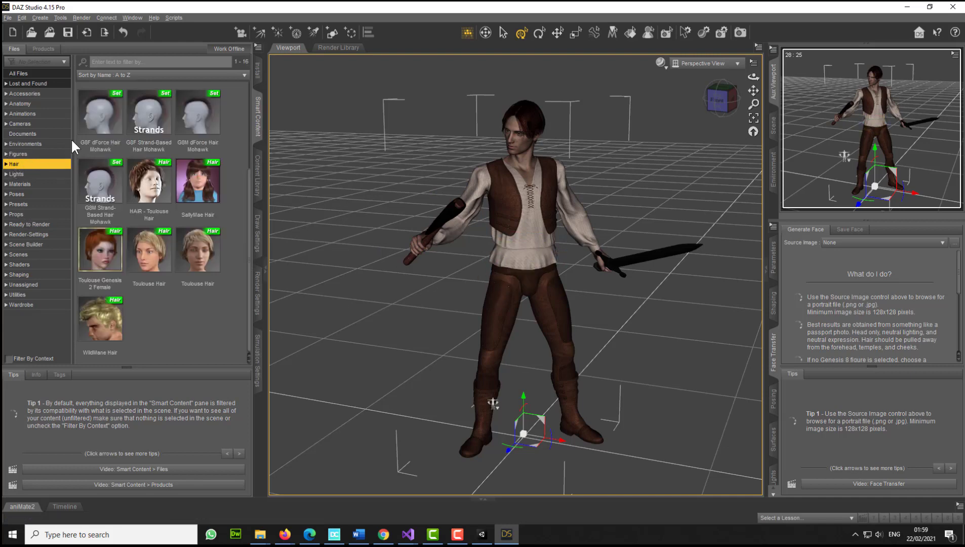
{"action": "left_click_drag", "start_coordinate": [161, 265], "coordinate": [524, 146]}
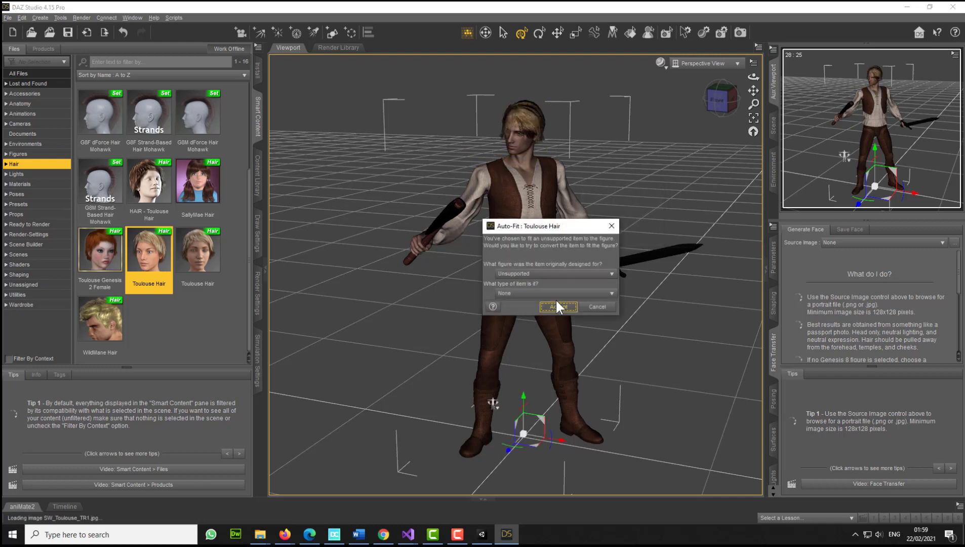
{"action": "left_click", "coordinate": [558, 307]}
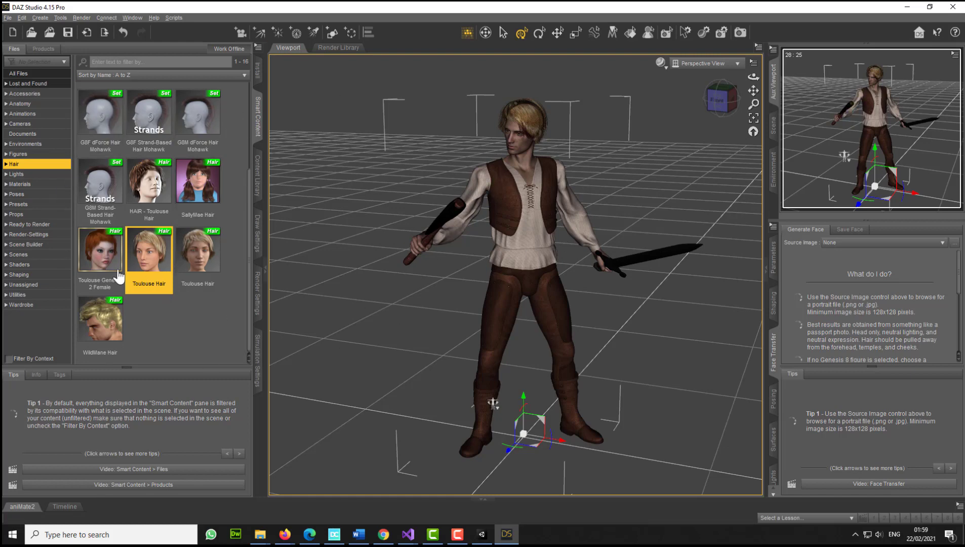
{"action": "key", "text": "ctrl+z"}
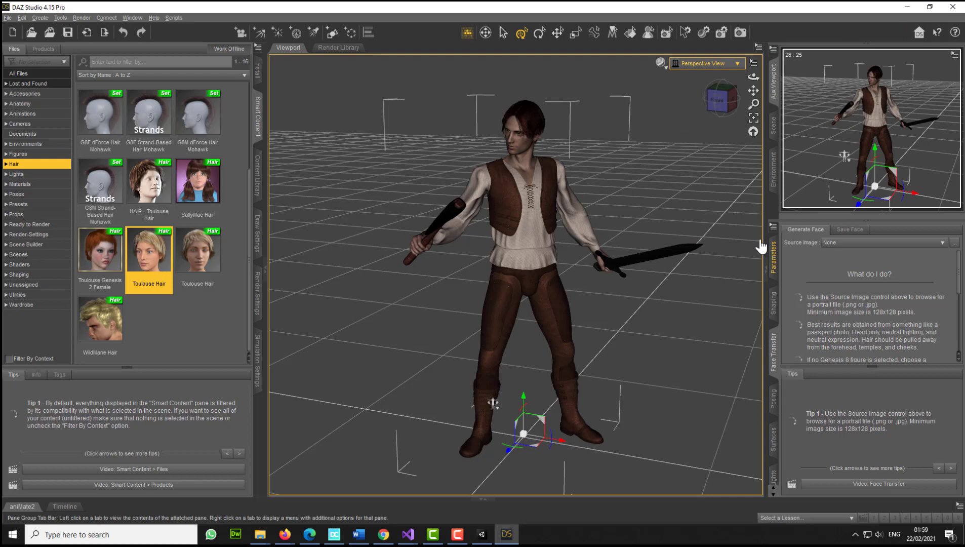
{"action": "left_click", "coordinate": [8, 18]}
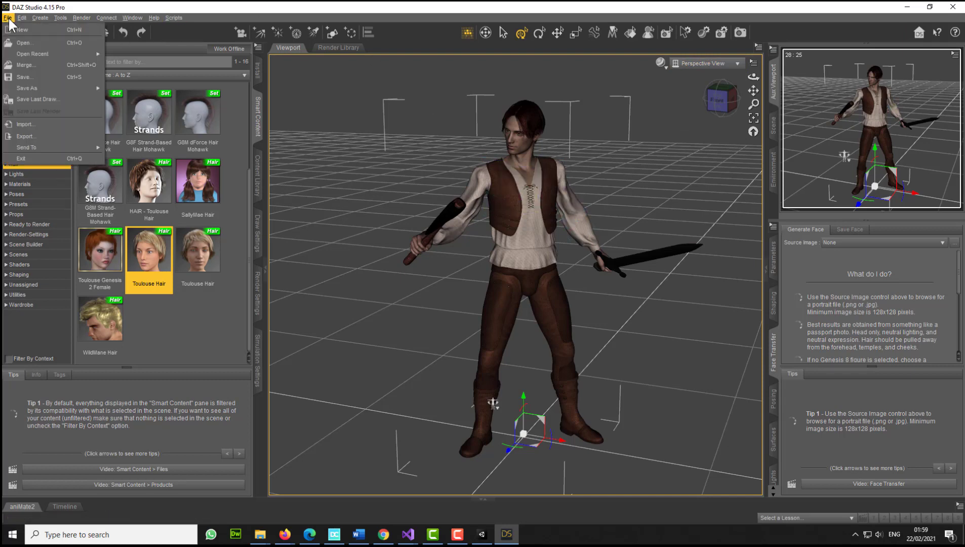
Step: Export the scene in Autodesk FBX format under the file name Ethan2
{"action": "left_click", "coordinate": [28, 136]}
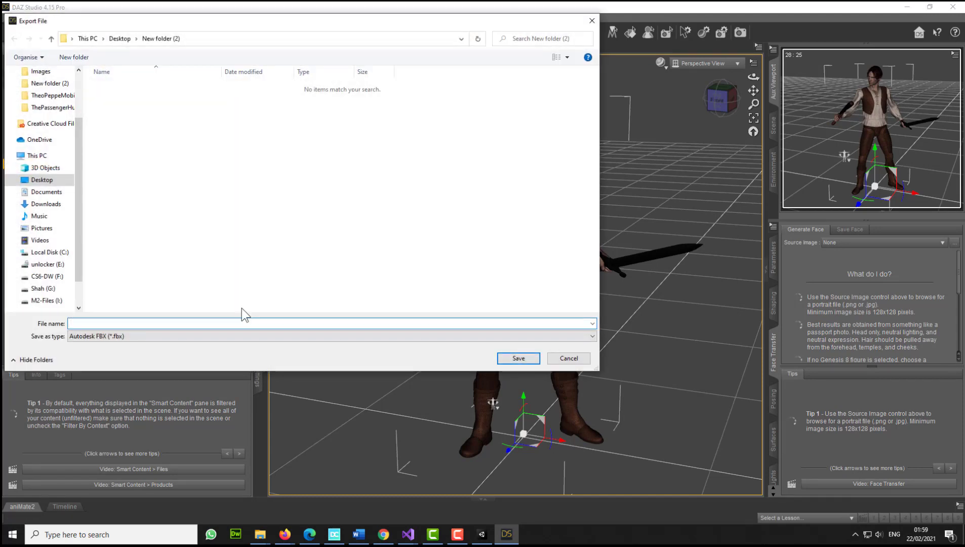
{"action": "left_click", "coordinate": [141, 337]}
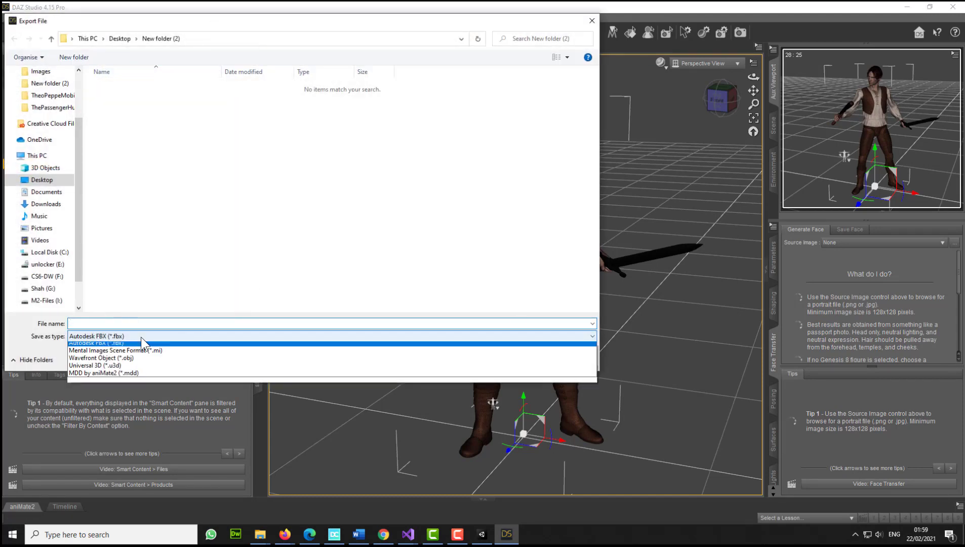
{"action": "left_click", "coordinate": [96, 369]}
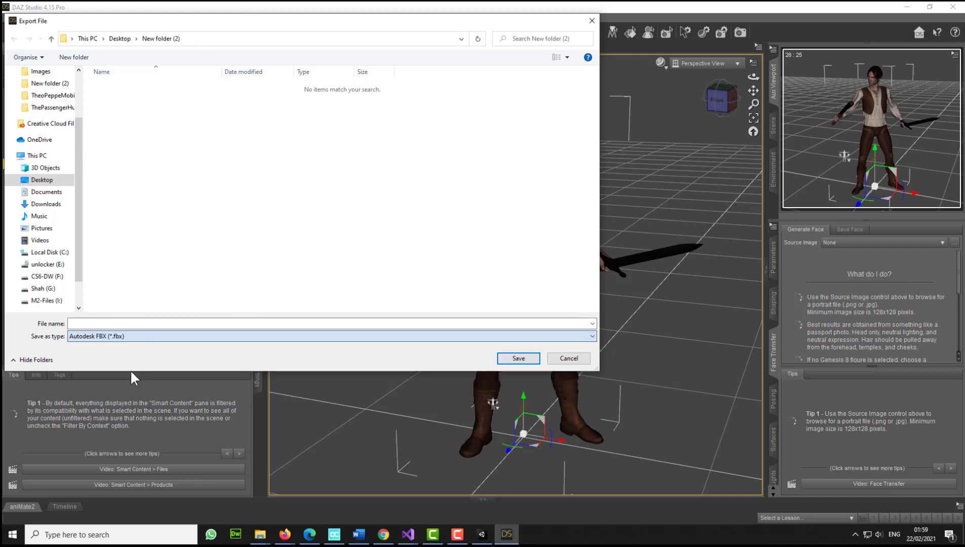
{"action": "left_click", "coordinate": [291, 323]}
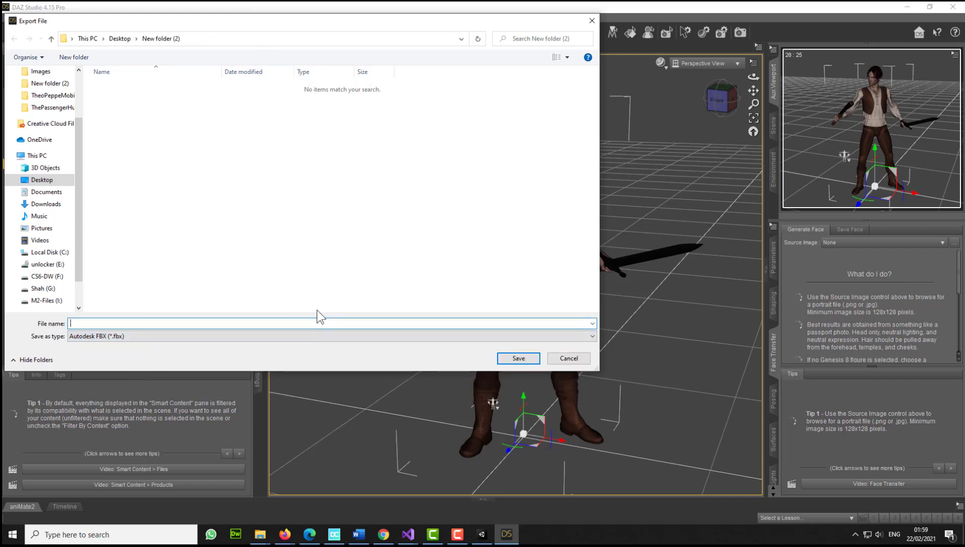
{"action": "type", "text": "Ethan"}
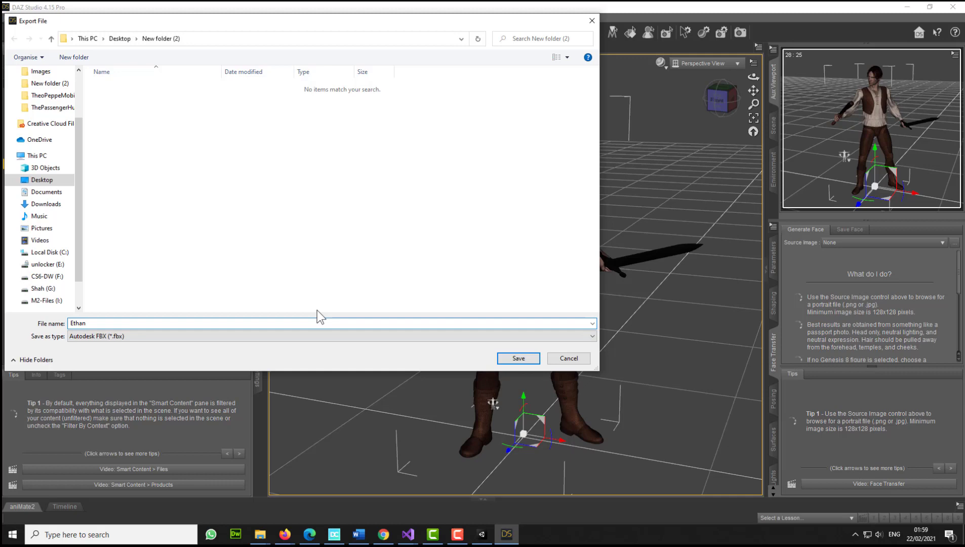
{"action": "type", "text": "2"}
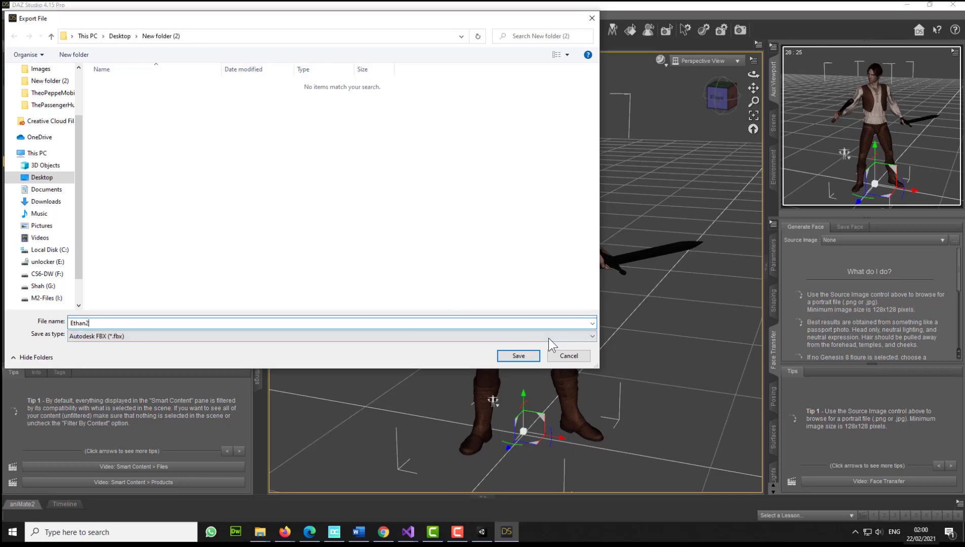
{"action": "left_click", "coordinate": [519, 355]}
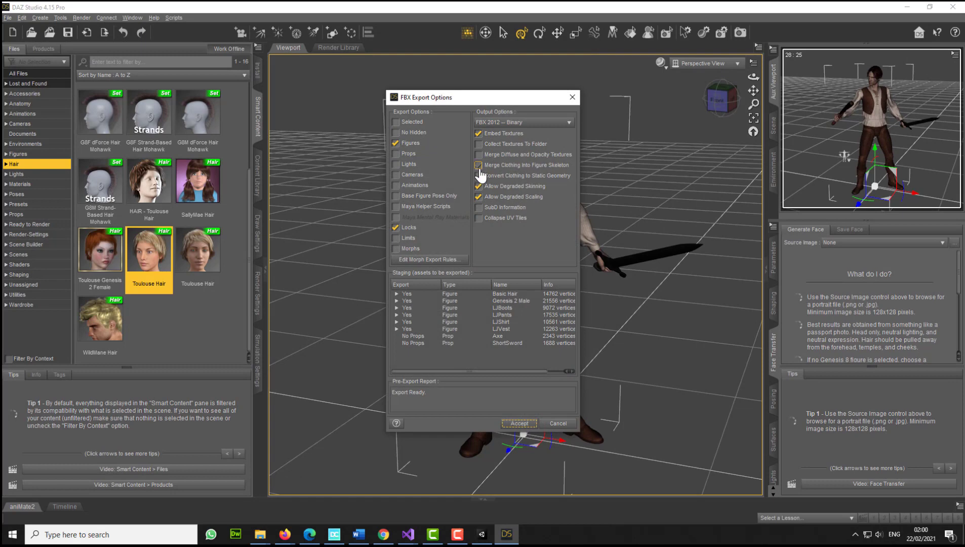
Step: In FBX Export Options, uncheck Merge Clothing, keep Embed Textures on, and accept
{"action": "left_click", "coordinate": [480, 170]}
{"action": "left_click", "coordinate": [500, 142]}
{"action": "left_click", "coordinate": [494, 133]}
{"action": "left_click", "coordinate": [518, 424]}
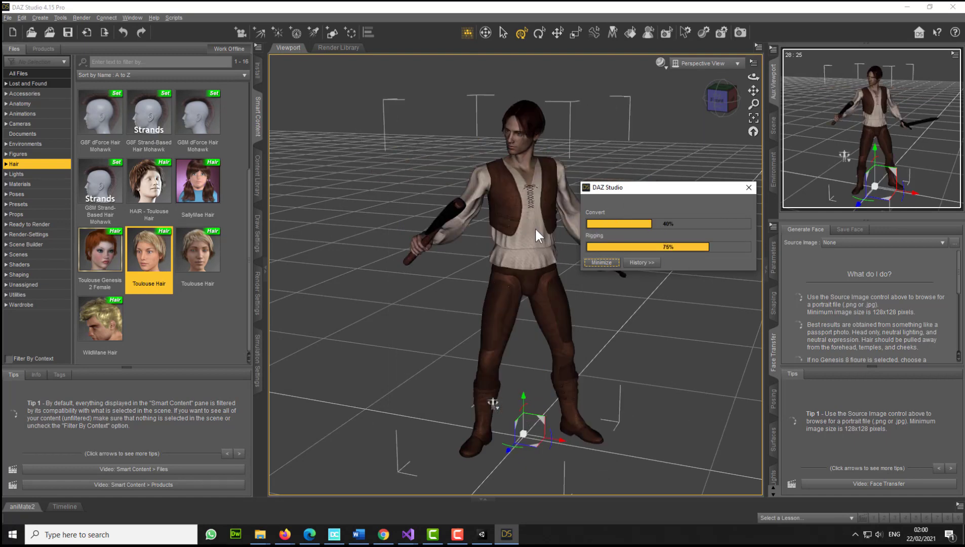
Step: Minimise Daz Studio and open the Assets folder in Unity's Project panel
{"action": "left_click", "coordinate": [905, 8]}
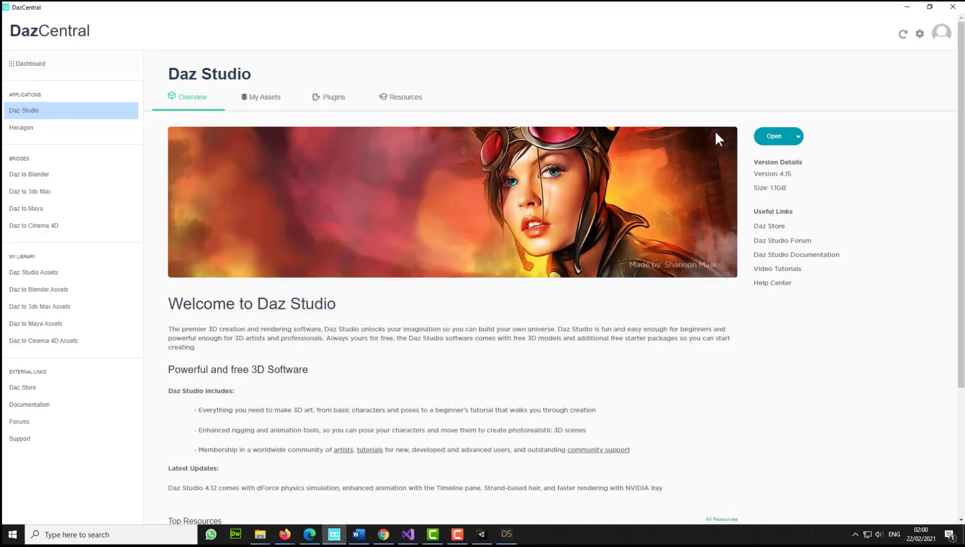
{"action": "left_click", "coordinate": [481, 538]}
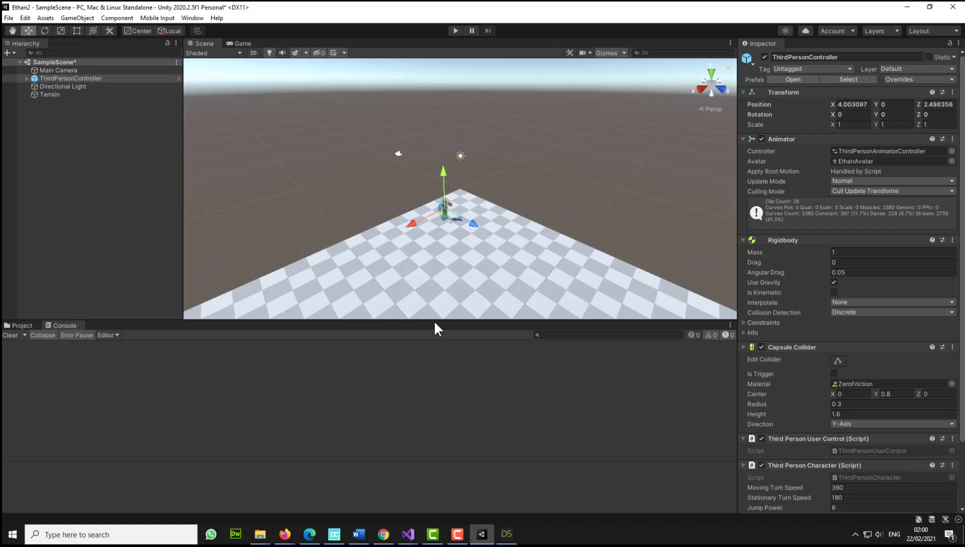
{"action": "left_click", "coordinate": [20, 325]}
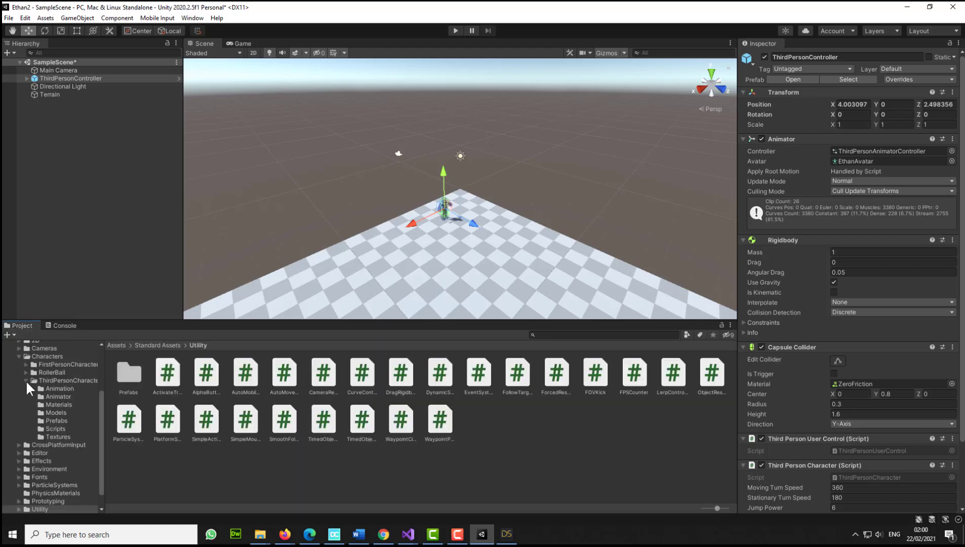
{"action": "scroll", "coordinate": [26, 380], "scroll_direction": "up", "scroll_amount": 3}
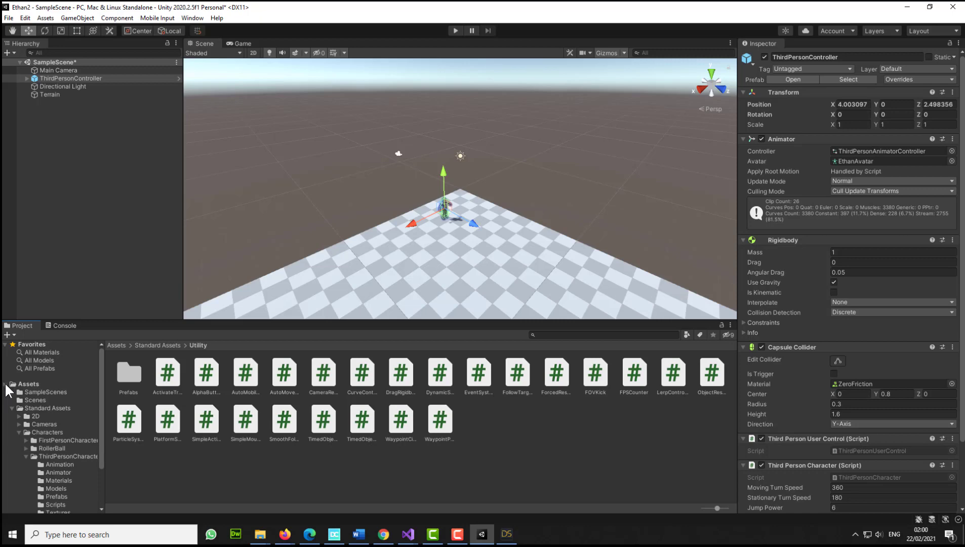
{"action": "left_click", "coordinate": [5, 385]}
{"action": "left_click", "coordinate": [26, 384]}
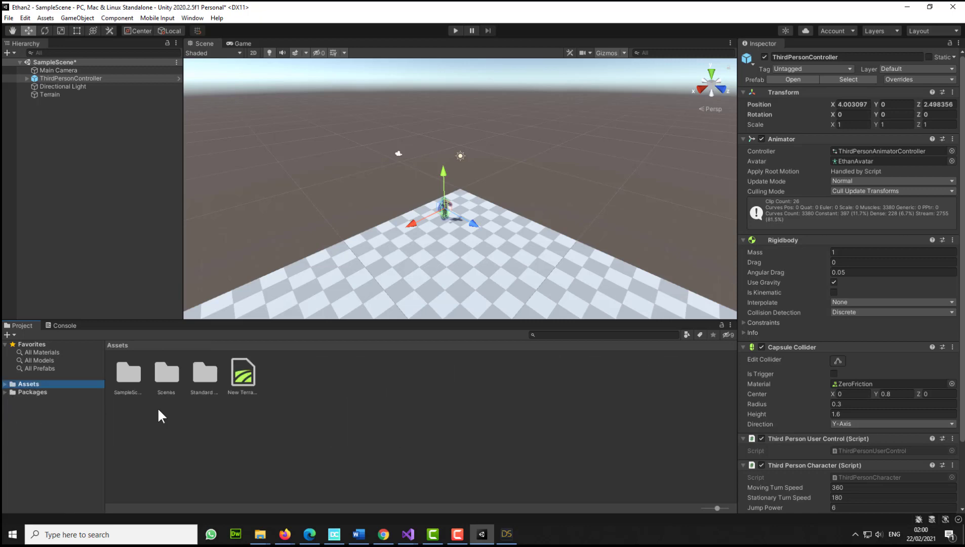
Step: Import Ethan2.fbx into Assets using Import New Asset
{"action": "right_click", "coordinate": [312, 408]}
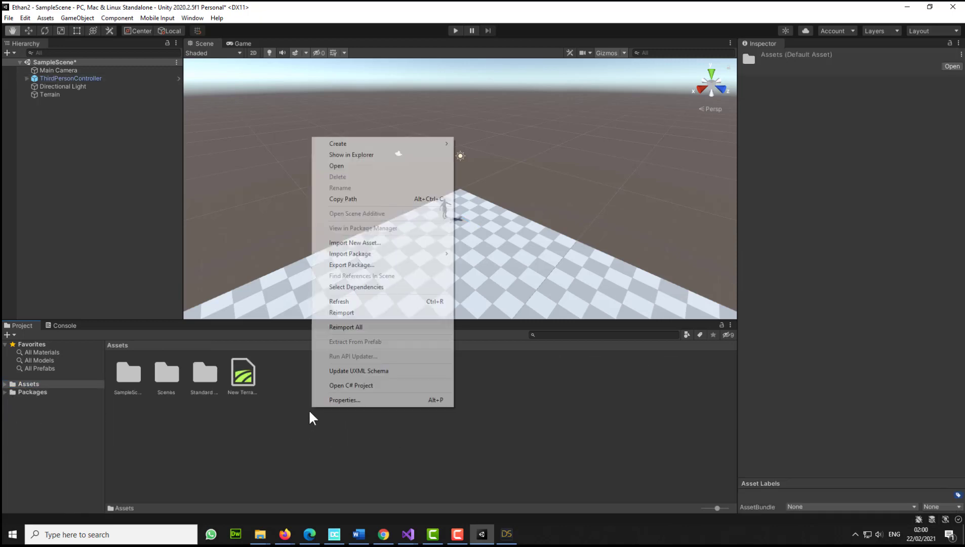
{"action": "left_click", "coordinate": [385, 242]}
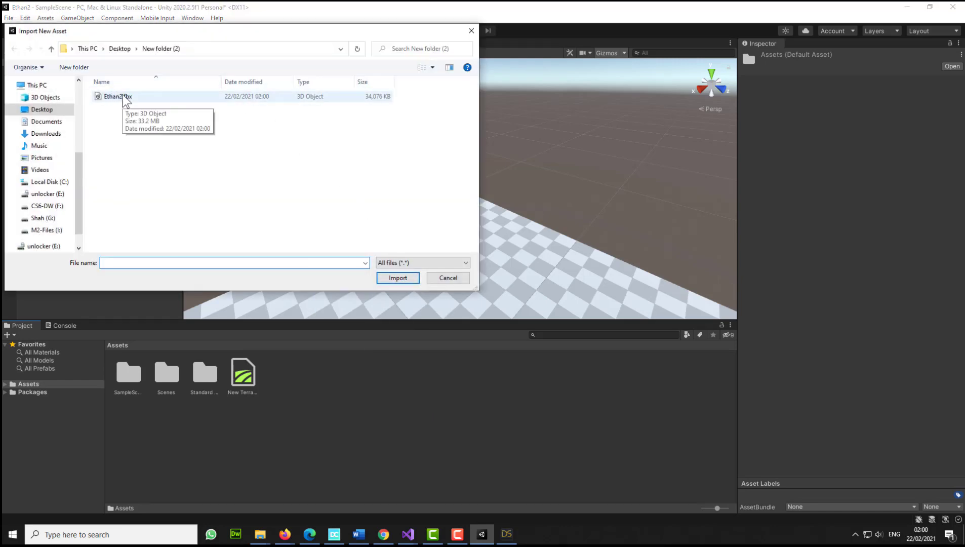
{"action": "double_click", "coordinate": [125, 97]}
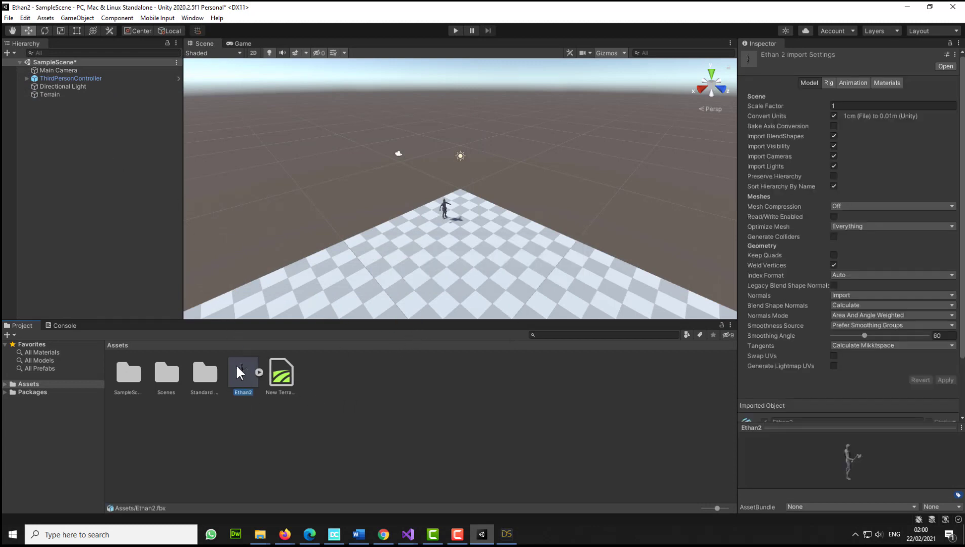
Step: Set Ethan2's Rig Animation Type to Humanoid, apply it, and view the avatar configuration
{"action": "left_click", "coordinate": [828, 84]}
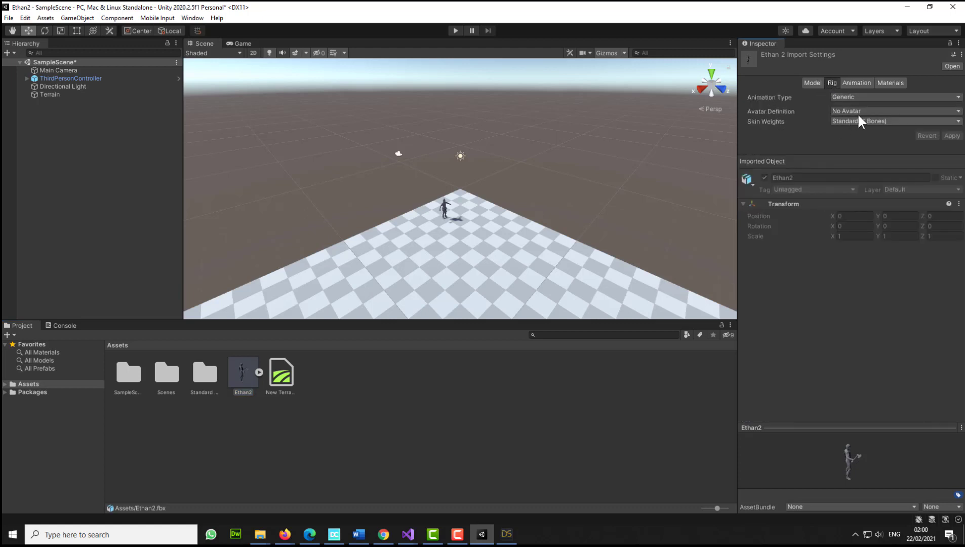
{"action": "left_click", "coordinate": [848, 95]}
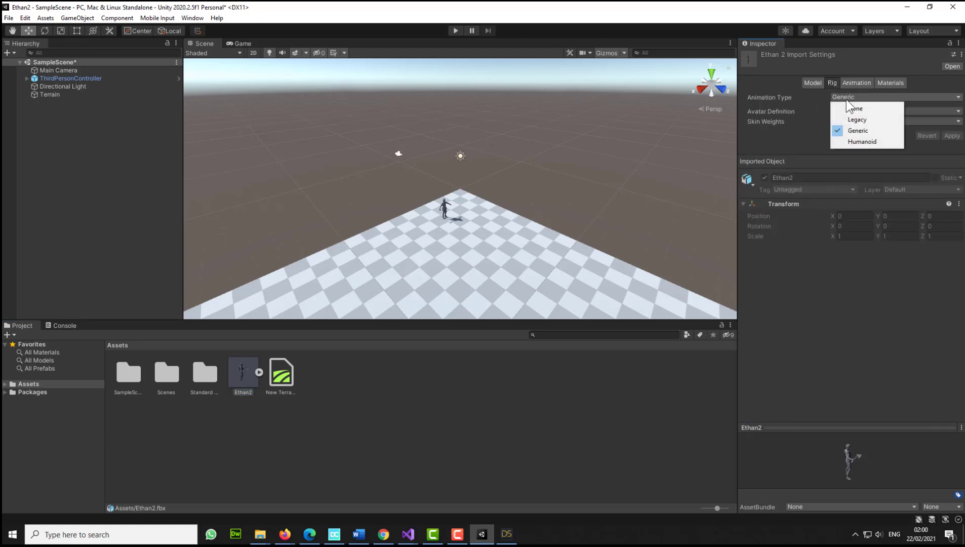
{"action": "left_click", "coordinate": [861, 142]}
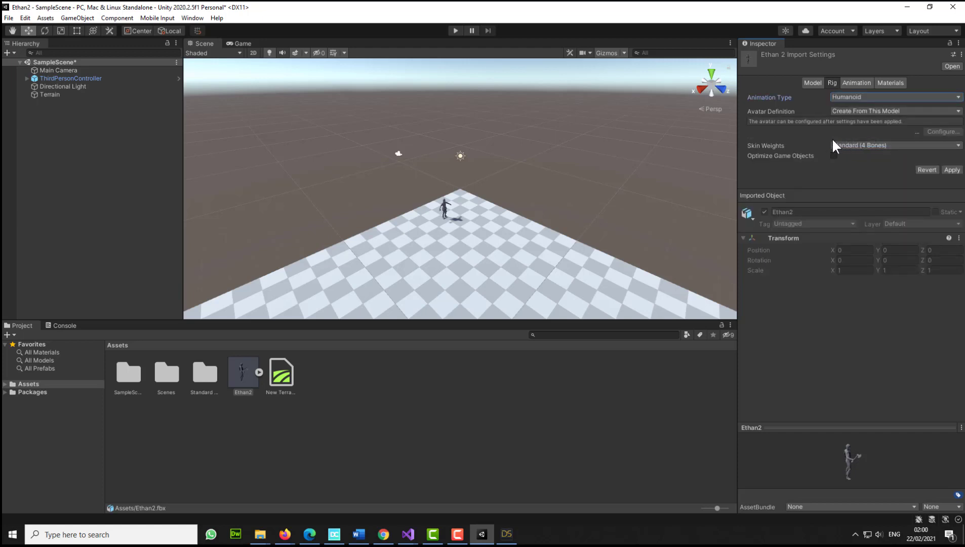
{"action": "left_click", "coordinate": [952, 169]}
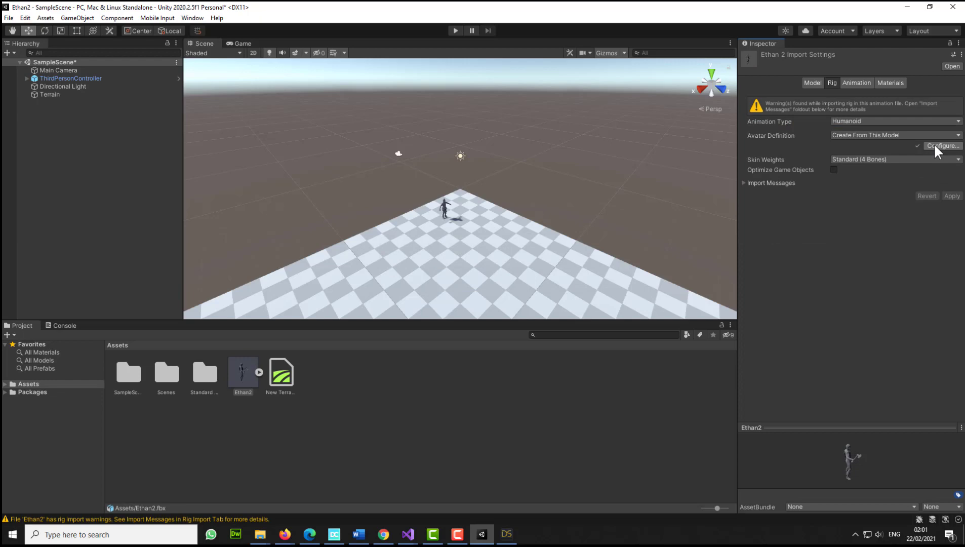
{"action": "left_click", "coordinate": [935, 145]}
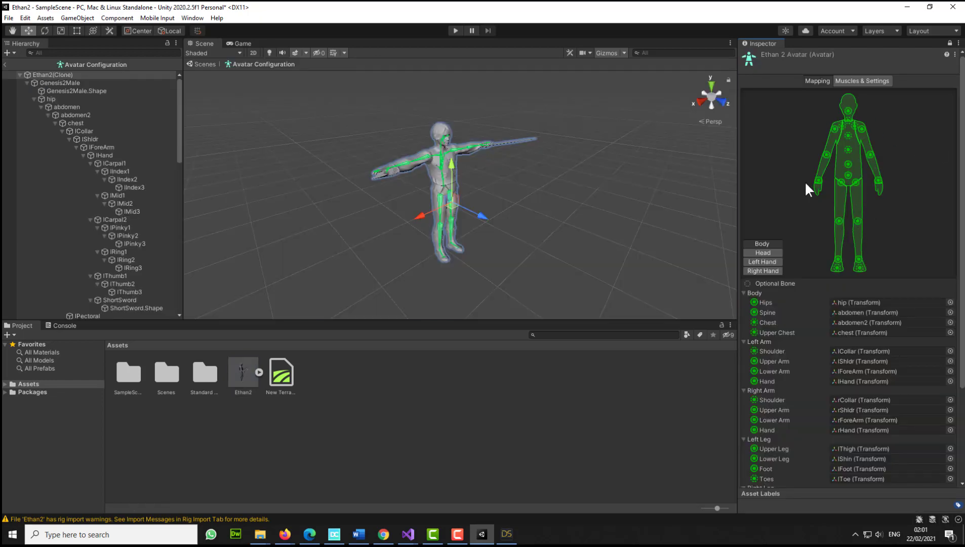
{"action": "left_click", "coordinate": [853, 81]}
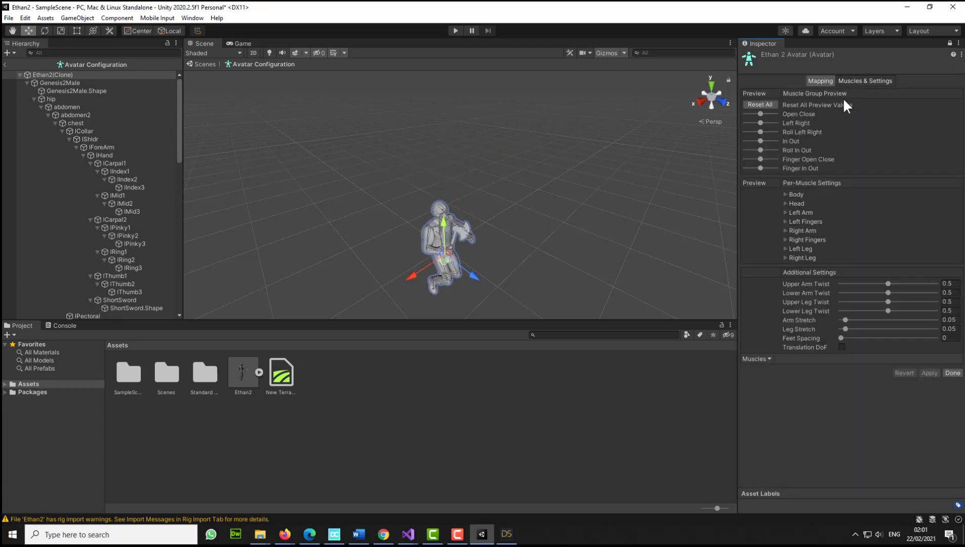
{"action": "left_click_drag", "start_coordinate": [762, 114], "coordinate": [747, 164]}
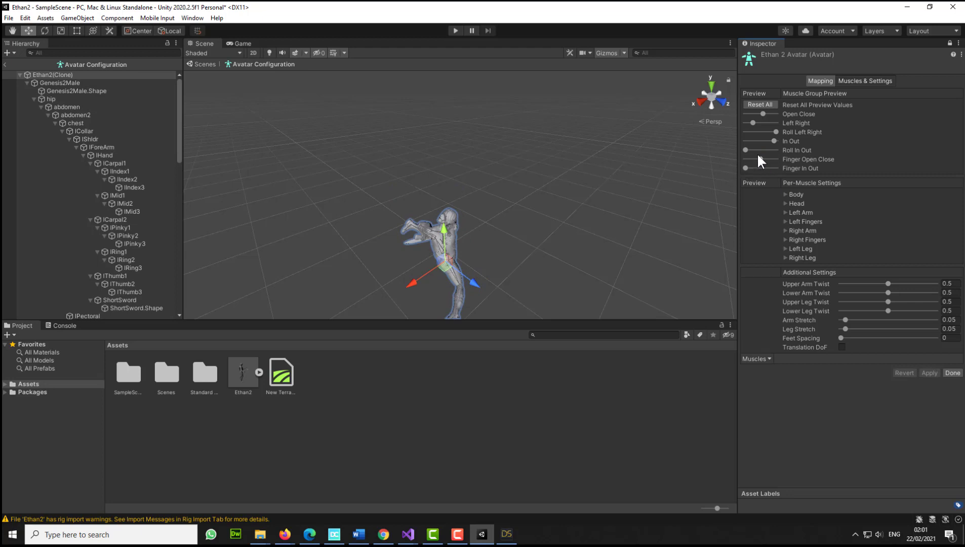
{"action": "left_click_drag", "start_coordinate": [789, 170], "coordinate": [736, 168]}
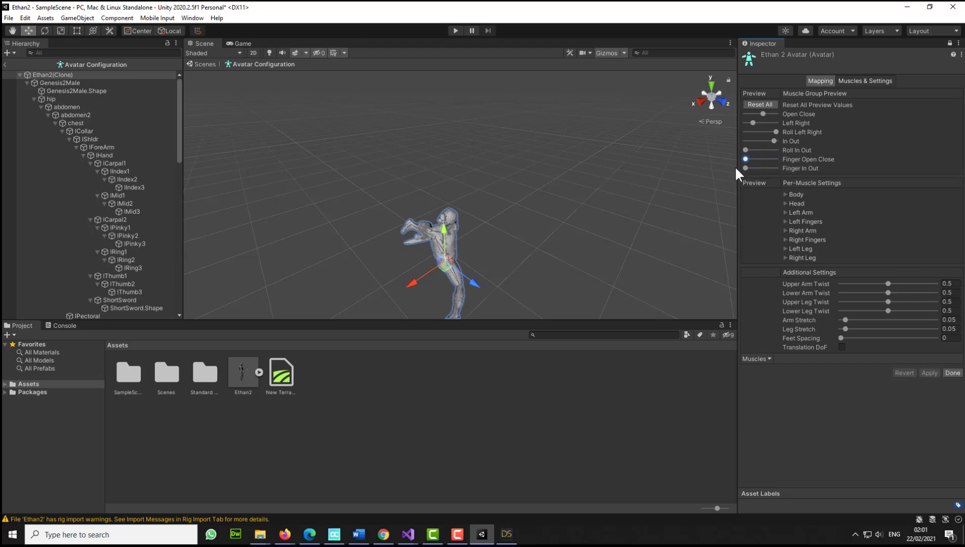
{"action": "left_click", "coordinate": [762, 104]}
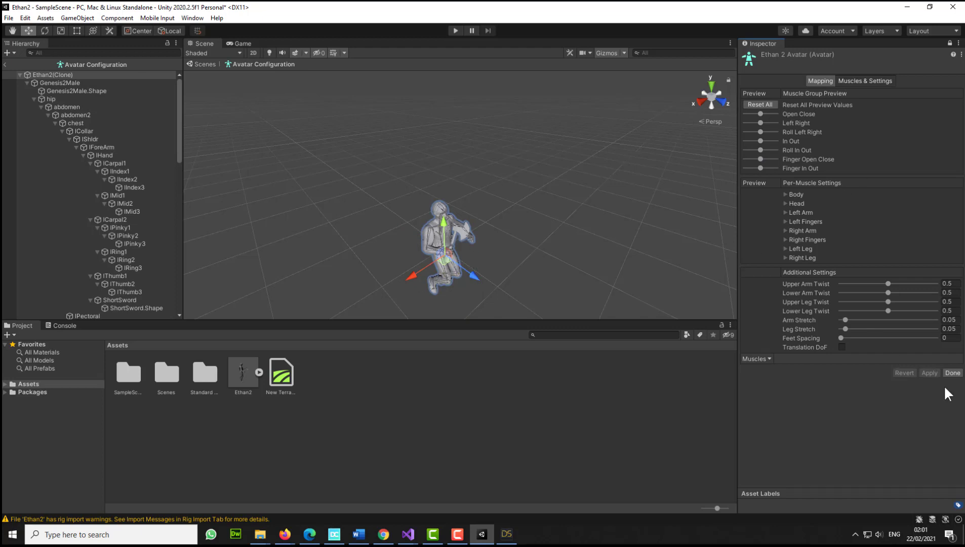
{"action": "left_click", "coordinate": [952, 373]}
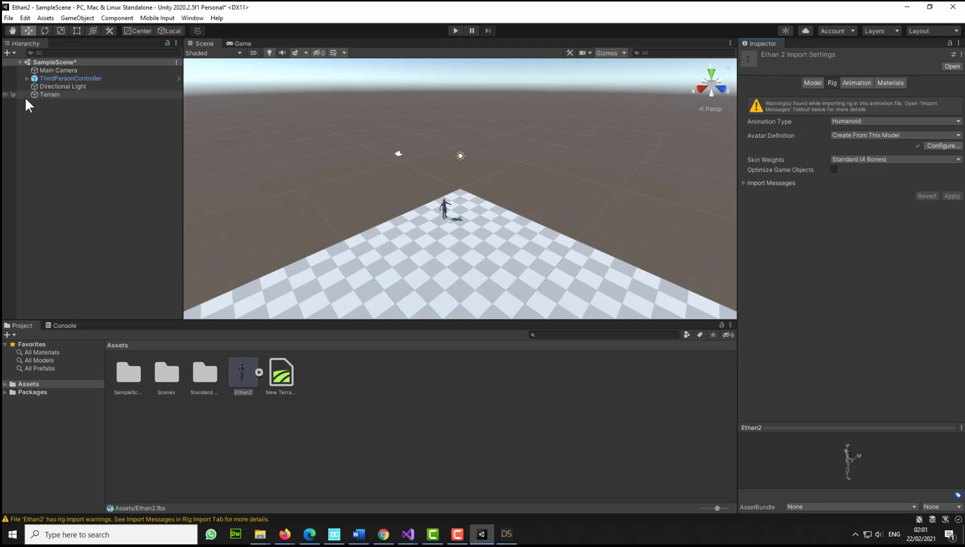
Step: Create an empty object named Ethan2 and drop the Ethan2 model asset into it
{"action": "right_click", "coordinate": [64, 119]}
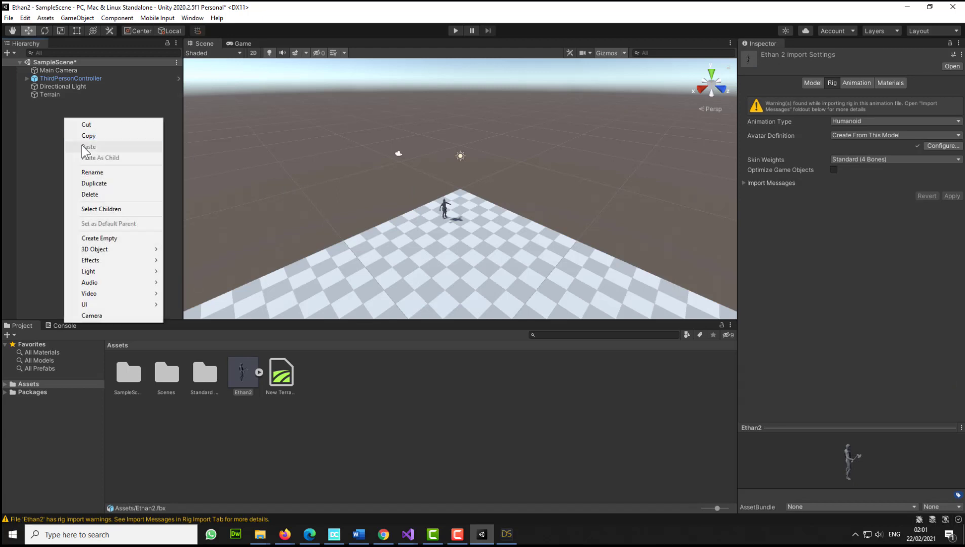
{"action": "left_click", "coordinate": [109, 237]}
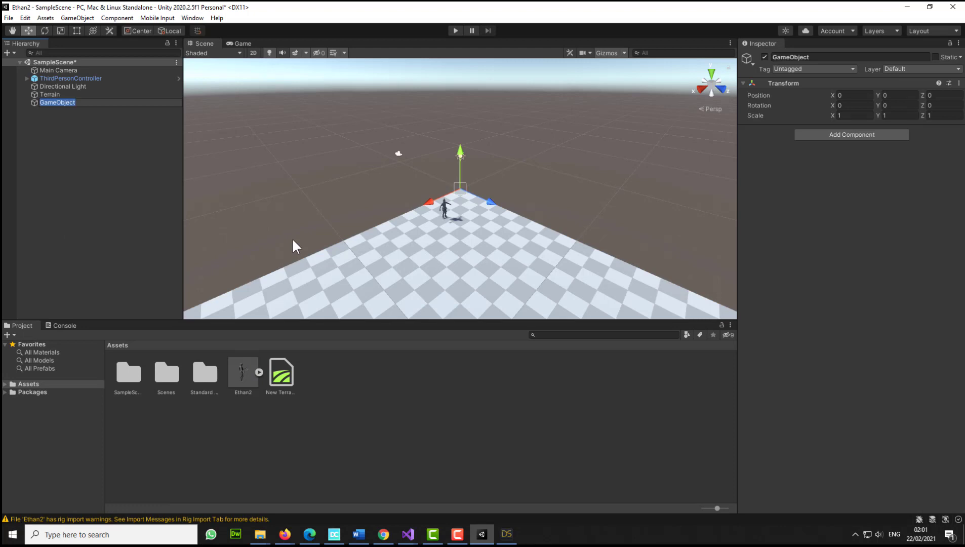
{"action": "type", "text": "Ethan2"}
{"action": "key", "text": "Return"}
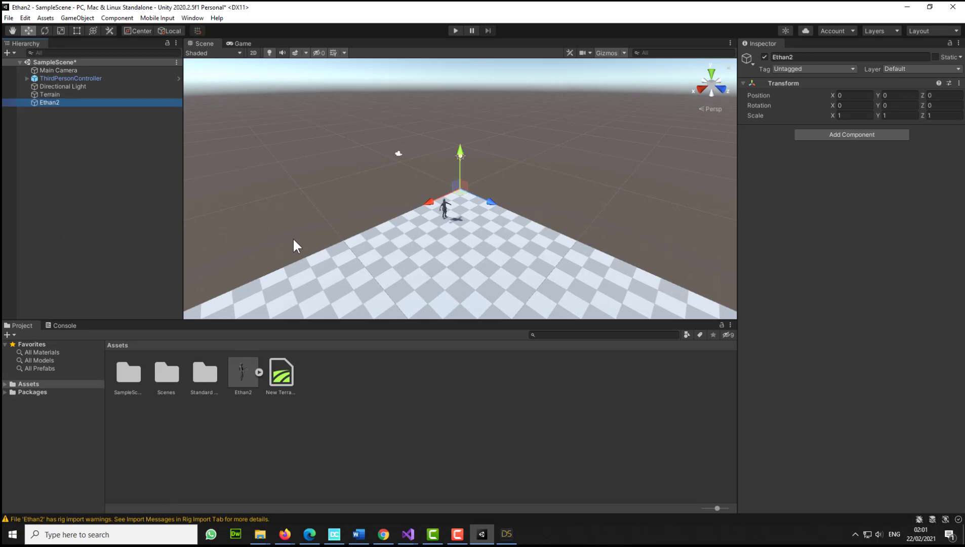
{"action": "left_click_drag", "start_coordinate": [250, 387], "coordinate": [51, 99]}
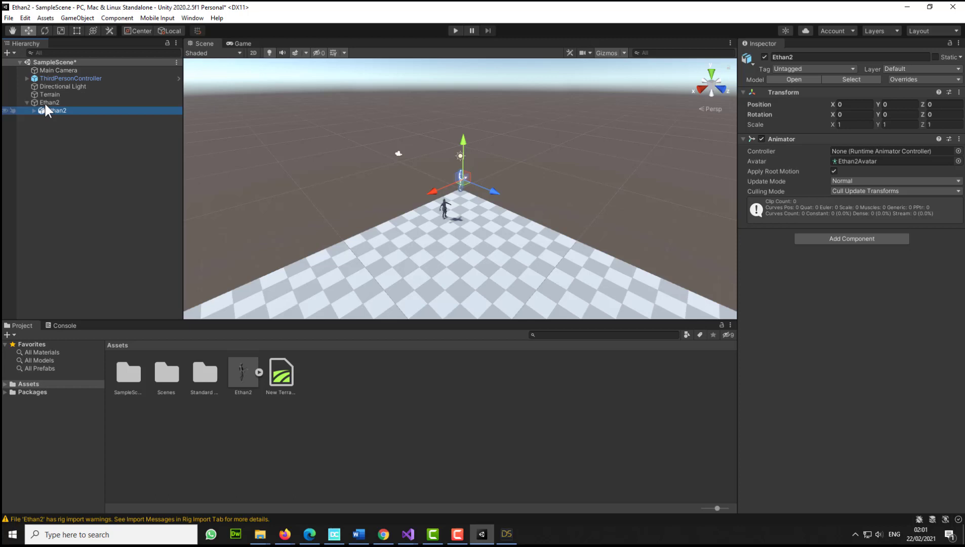
Step: Remove the Animator component from the child Ethan2 model
{"action": "left_click", "coordinate": [46, 101]}
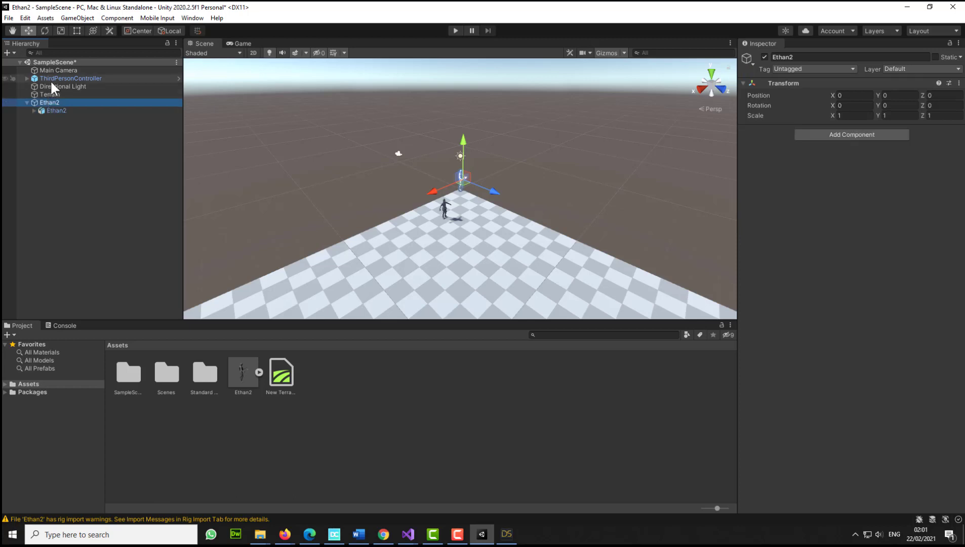
{"action": "left_click", "coordinate": [50, 111]}
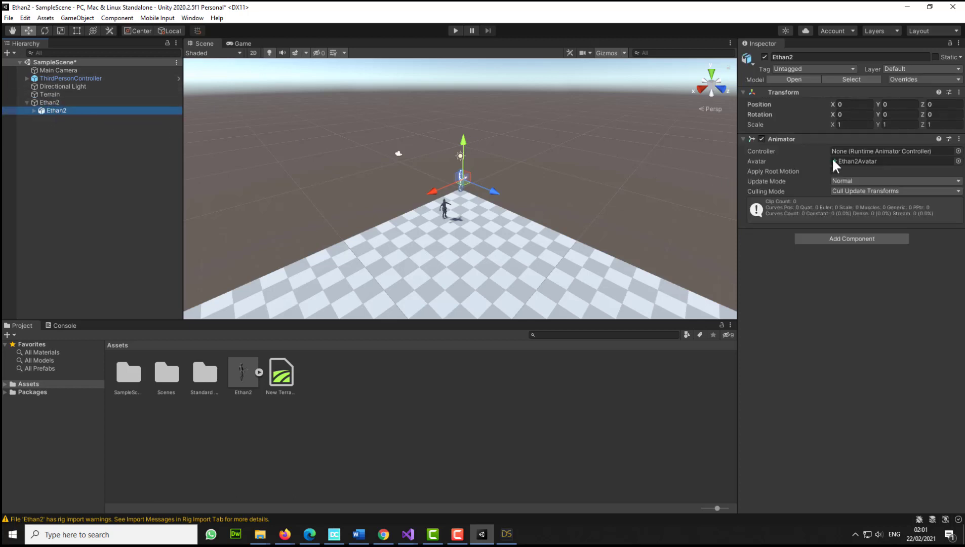
{"action": "left_click", "coordinate": [960, 139]}
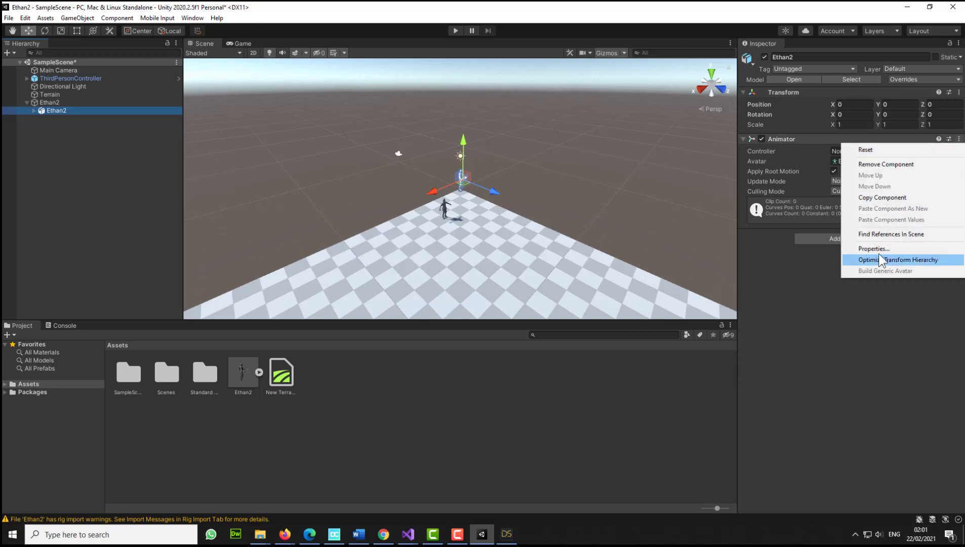
{"action": "left_click", "coordinate": [889, 165]}
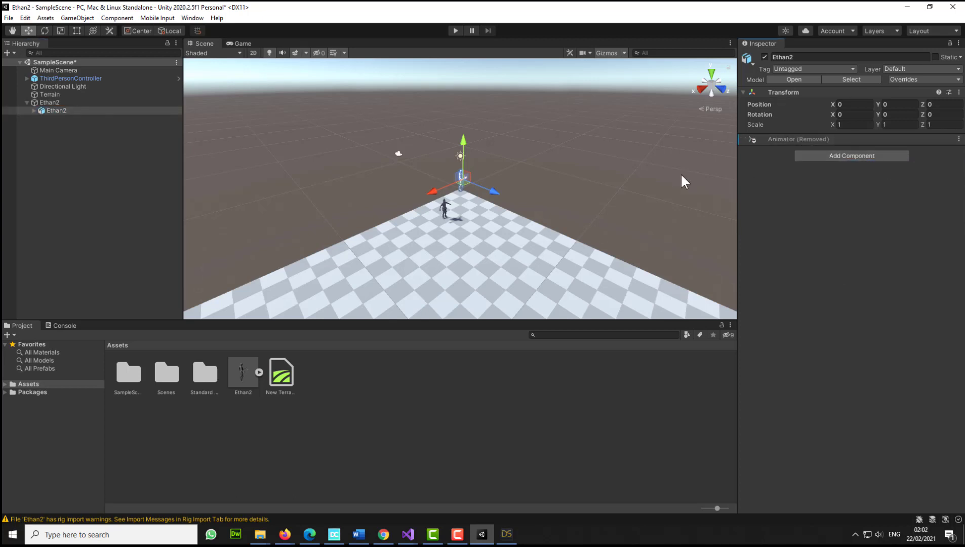
{"action": "left_click", "coordinate": [45, 78]}
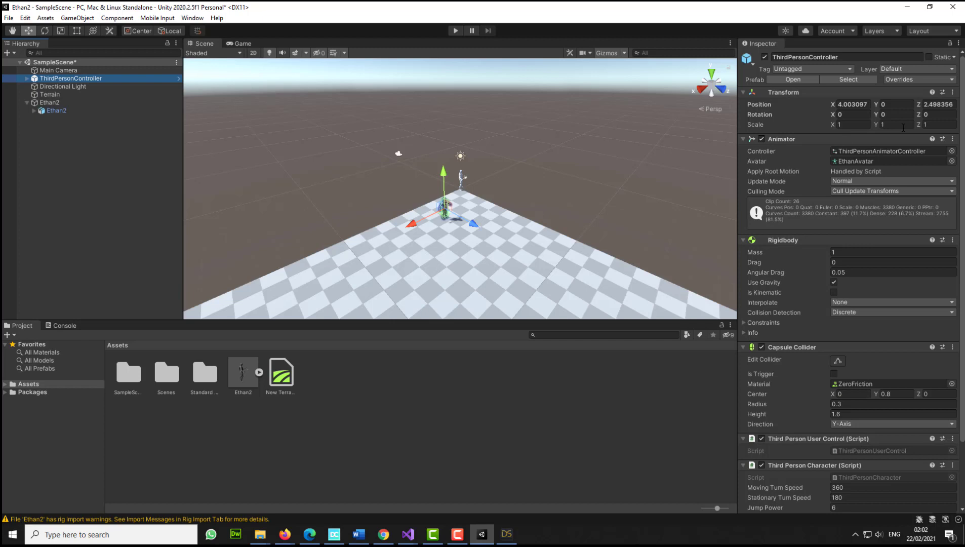
Step: Copy ThirdPersonController's Animator component and paste it onto Ethan2
{"action": "left_click", "coordinate": [953, 139]}
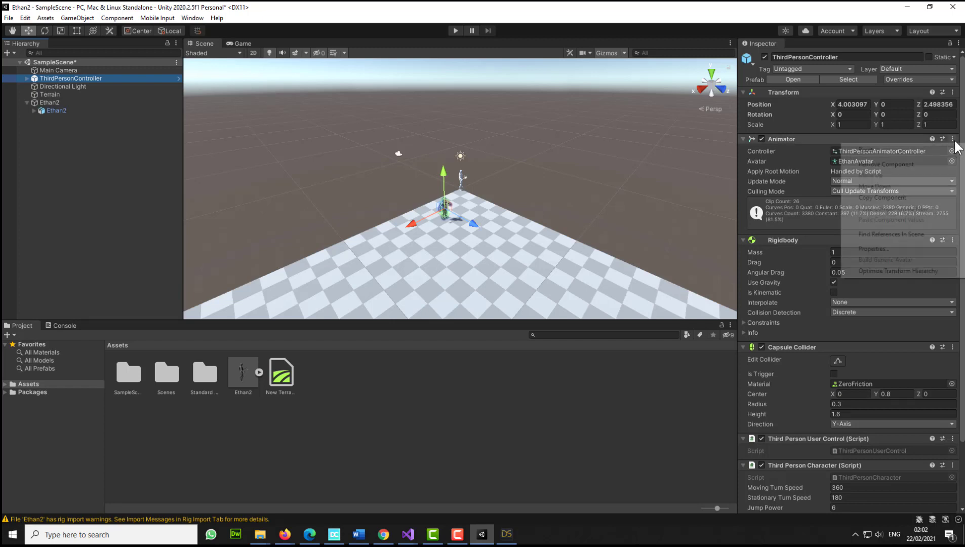
{"action": "left_click", "coordinate": [883, 197]}
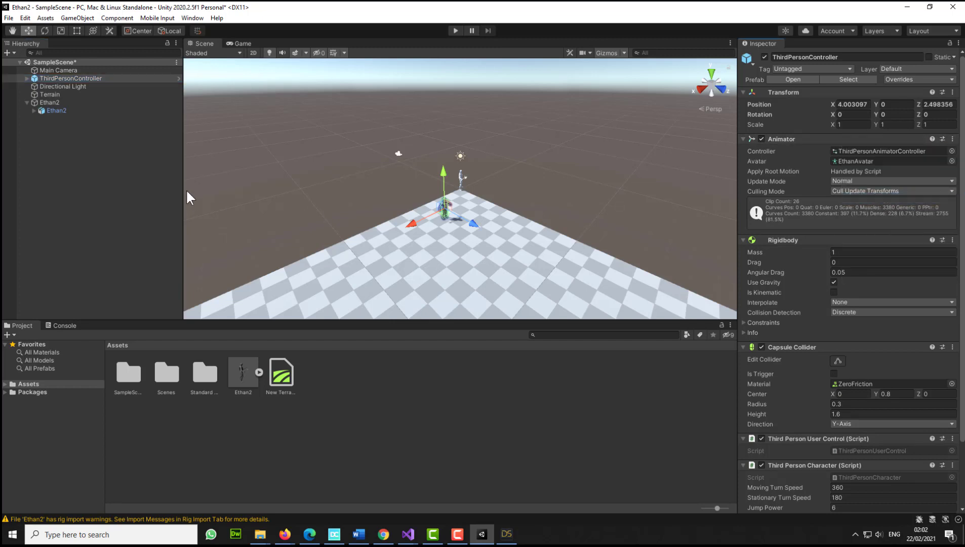
{"action": "left_click", "coordinate": [39, 101]}
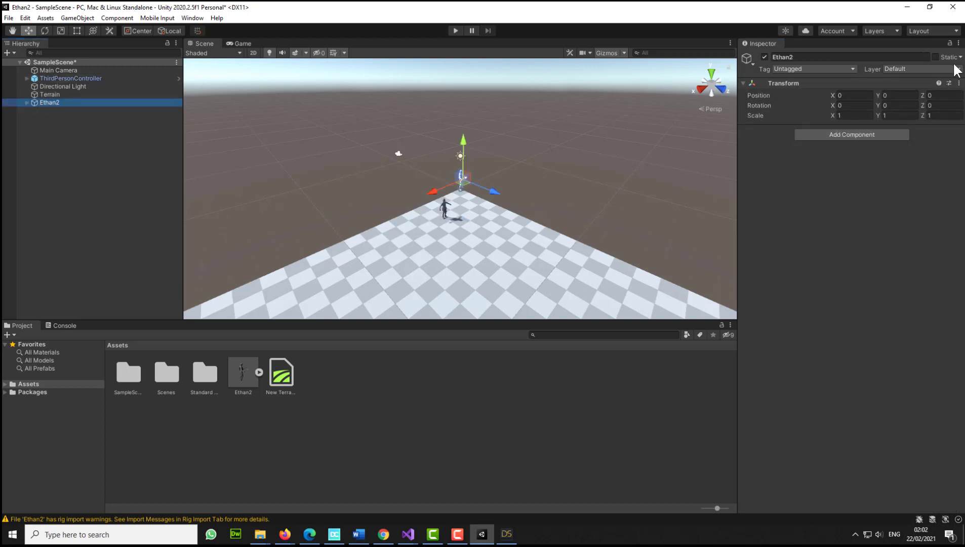
{"action": "left_click", "coordinate": [958, 86]}
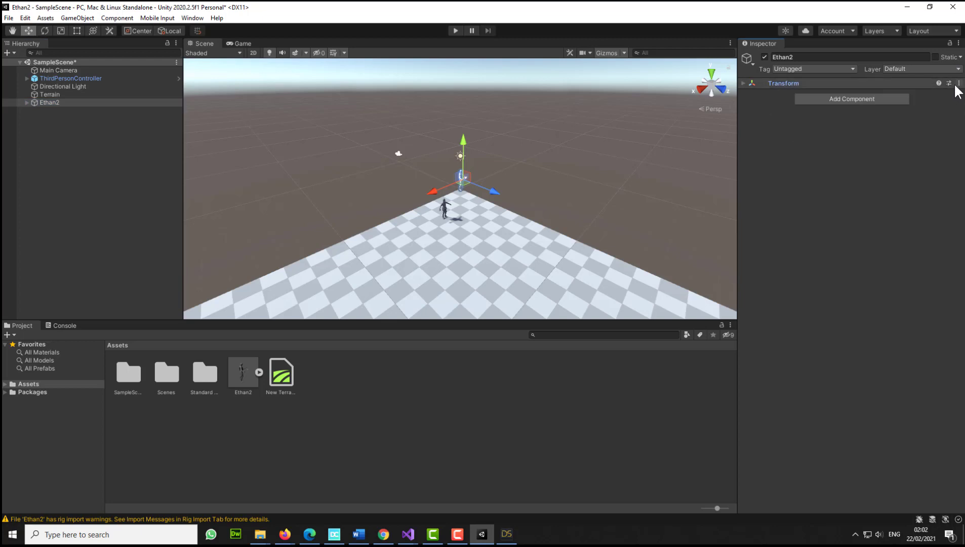
{"action": "left_click", "coordinate": [955, 85]}
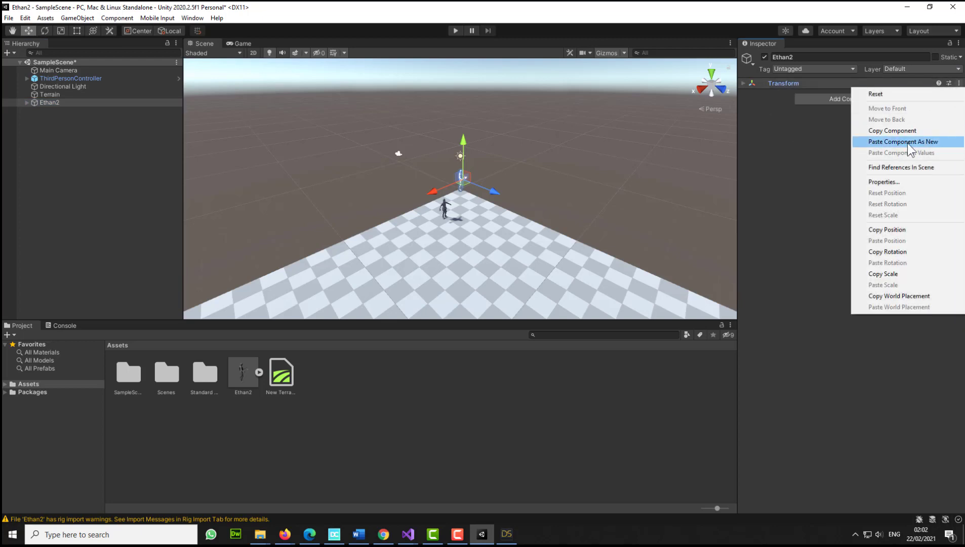
{"action": "left_click", "coordinate": [921, 142]}
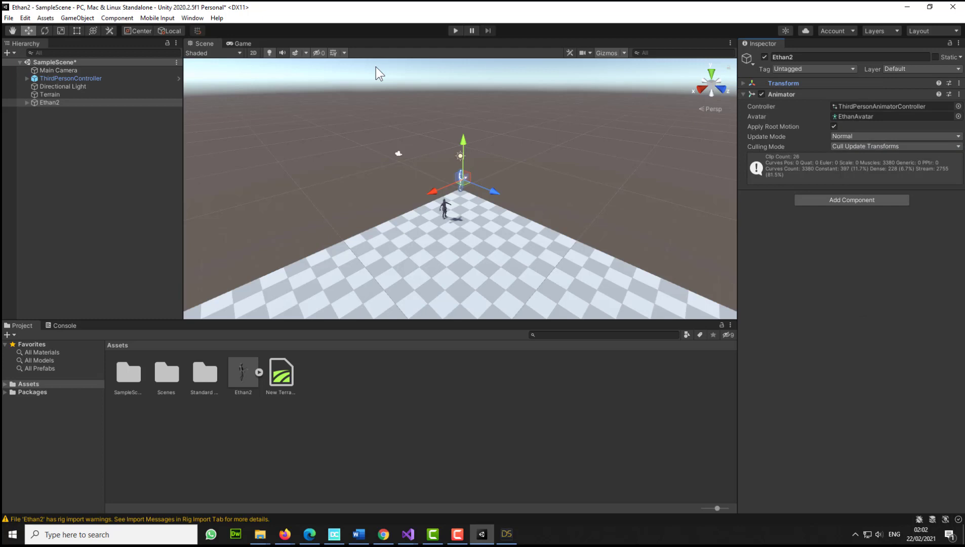
Step: Copy ThirdPersonController's Rigidbody and paste it onto Ethan2 as a new component
{"action": "left_click", "coordinate": [68, 78]}
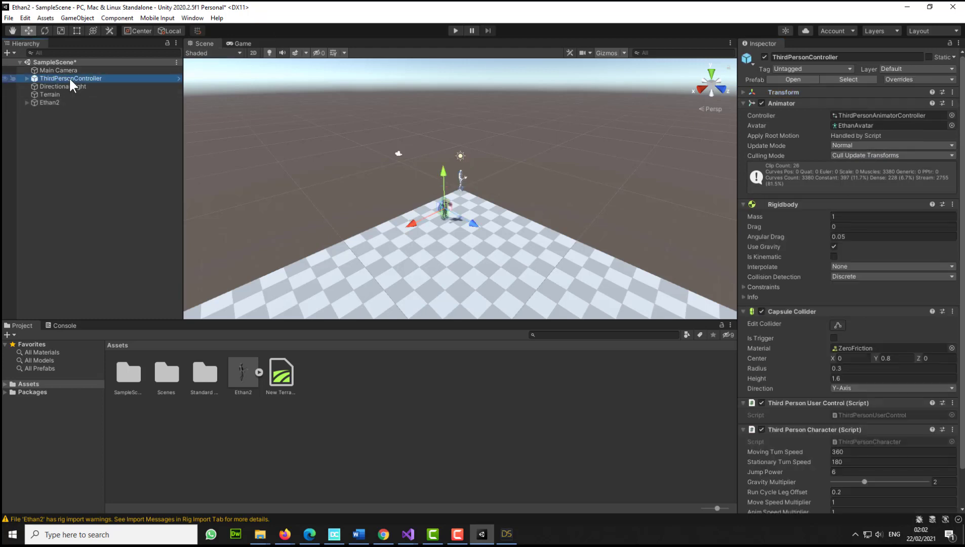
{"action": "left_click", "coordinate": [851, 216]}
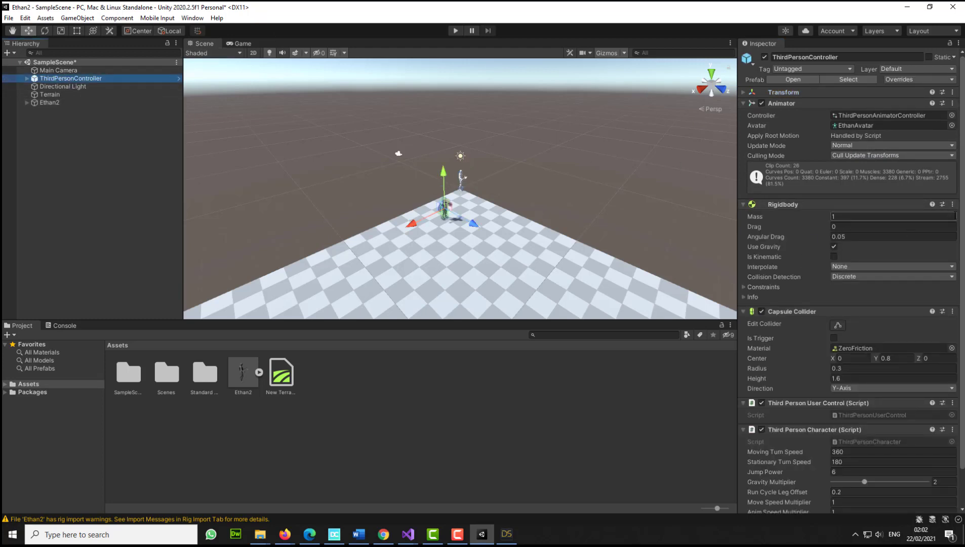
{"action": "left_click", "coordinate": [952, 204]}
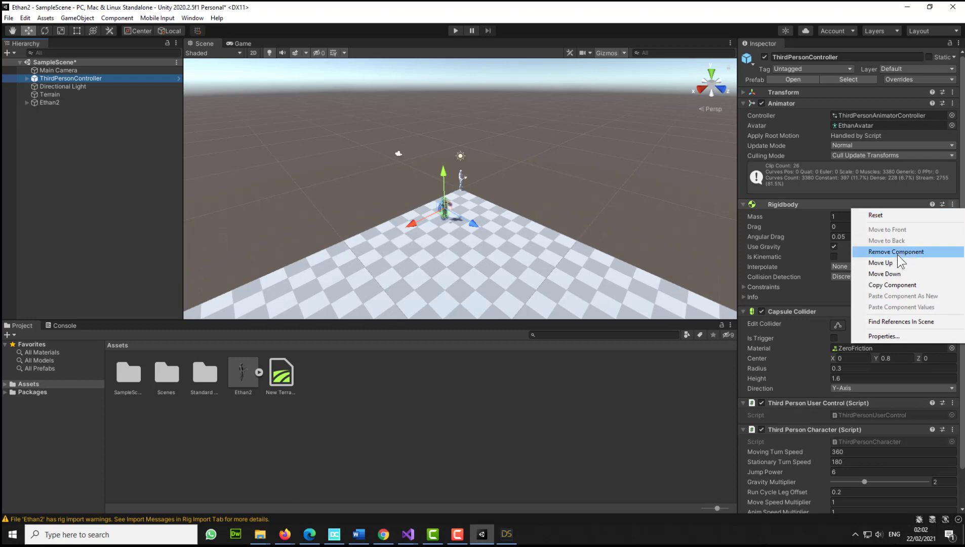
{"action": "left_click", "coordinate": [895, 285]}
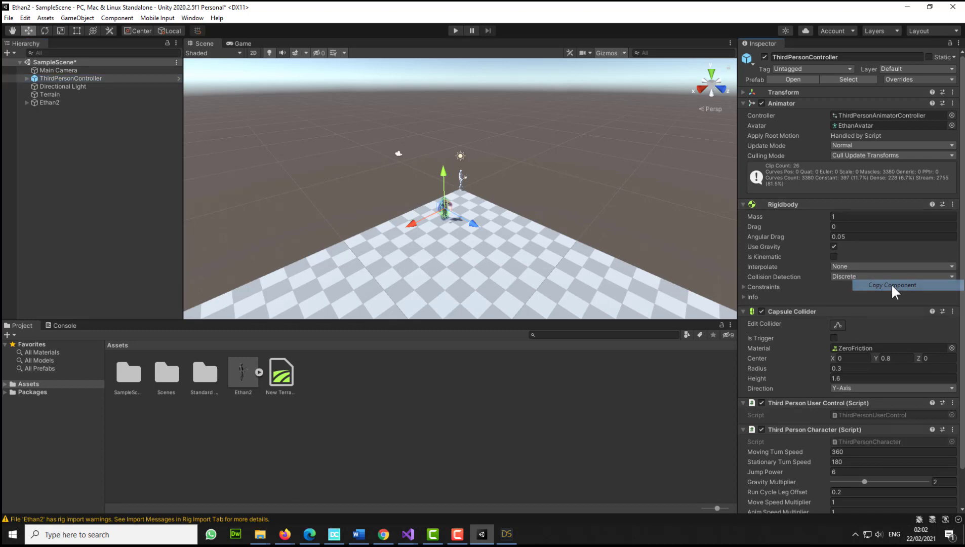
{"action": "left_click", "coordinate": [50, 102]}
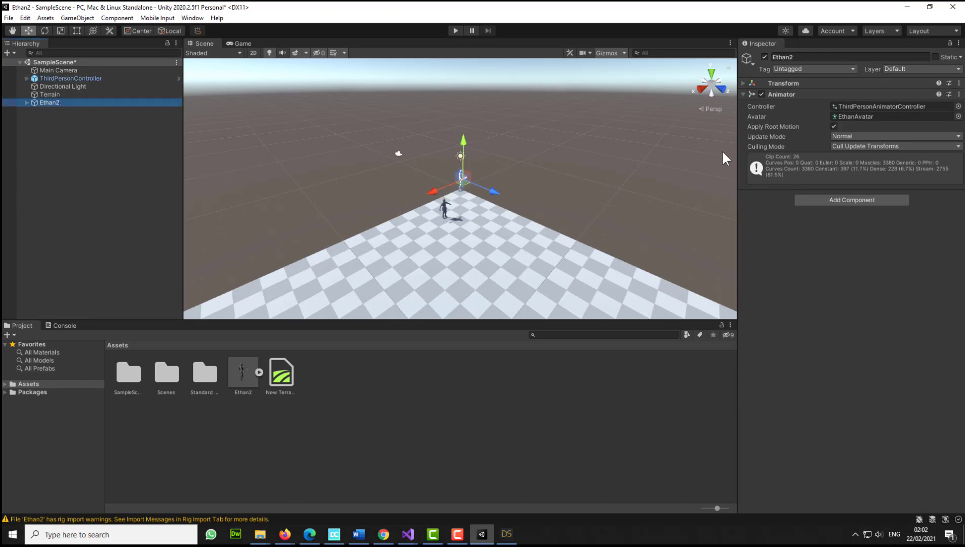
{"action": "left_click", "coordinate": [958, 94]}
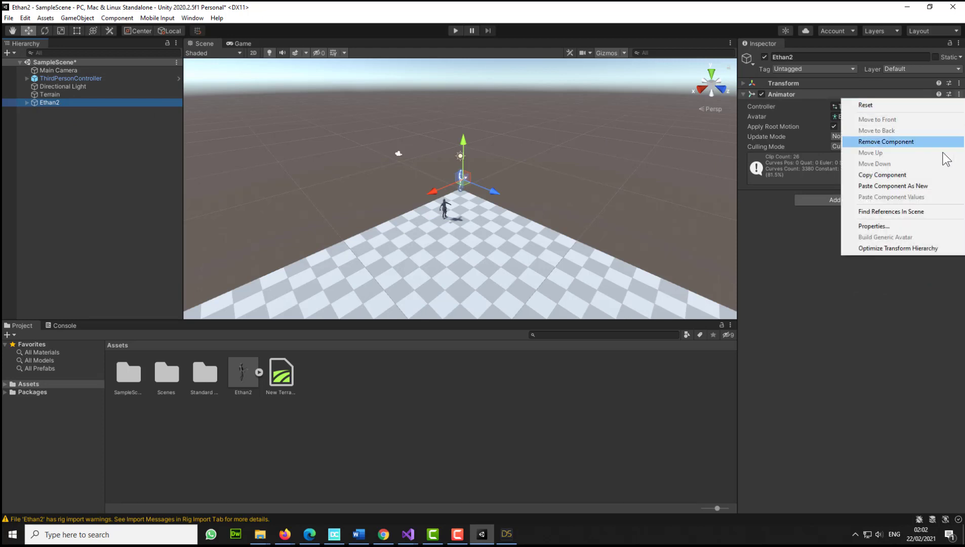
{"action": "left_click", "coordinate": [886, 186]}
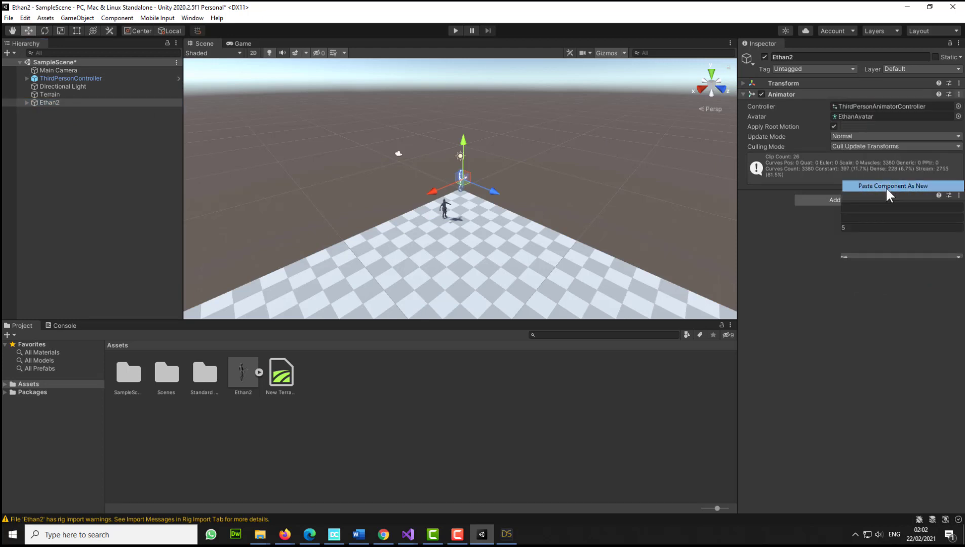
Step: Copy the Capsule Collider from ThirdPersonController and paste it onto Ethan2 as new
{"action": "left_click", "coordinate": [63, 78]}
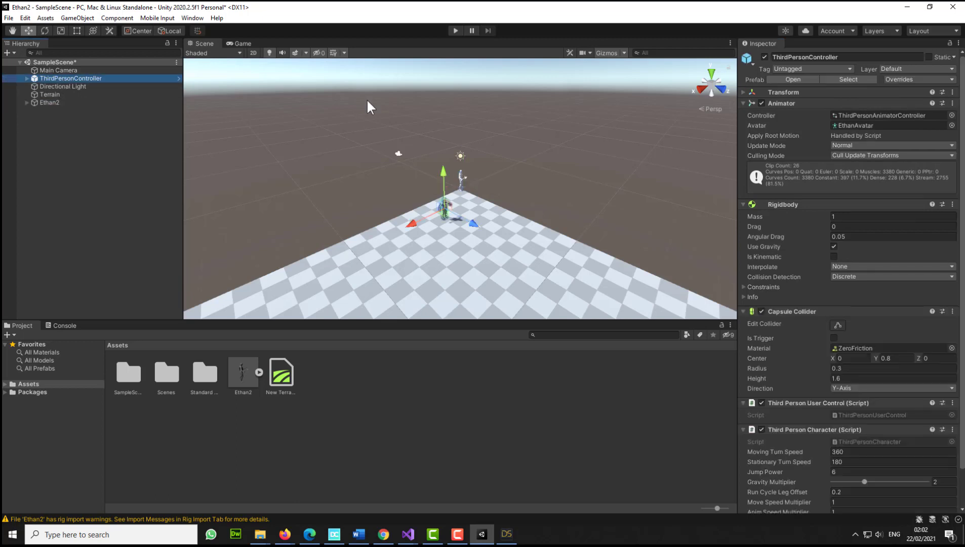
{"action": "left_click", "coordinate": [952, 311]}
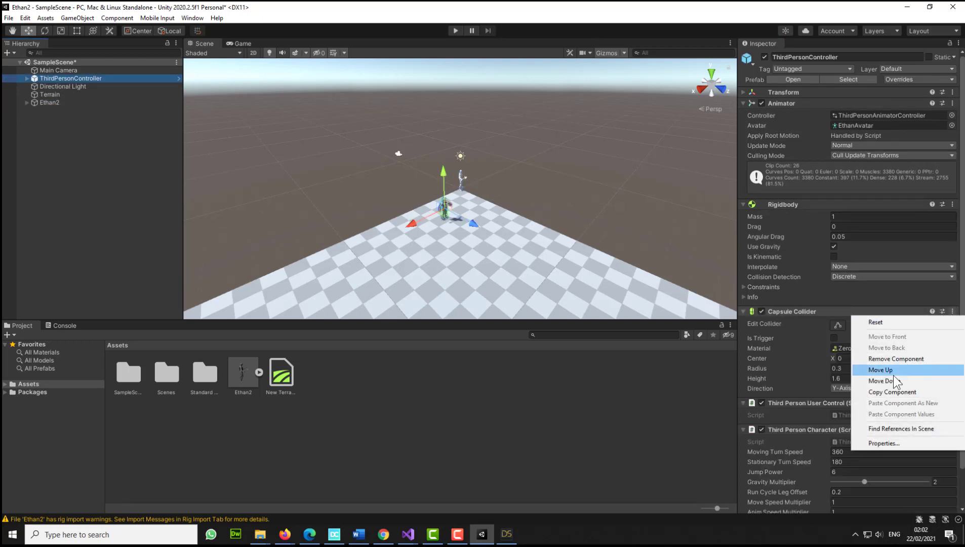
{"action": "left_click", "coordinate": [891, 391]}
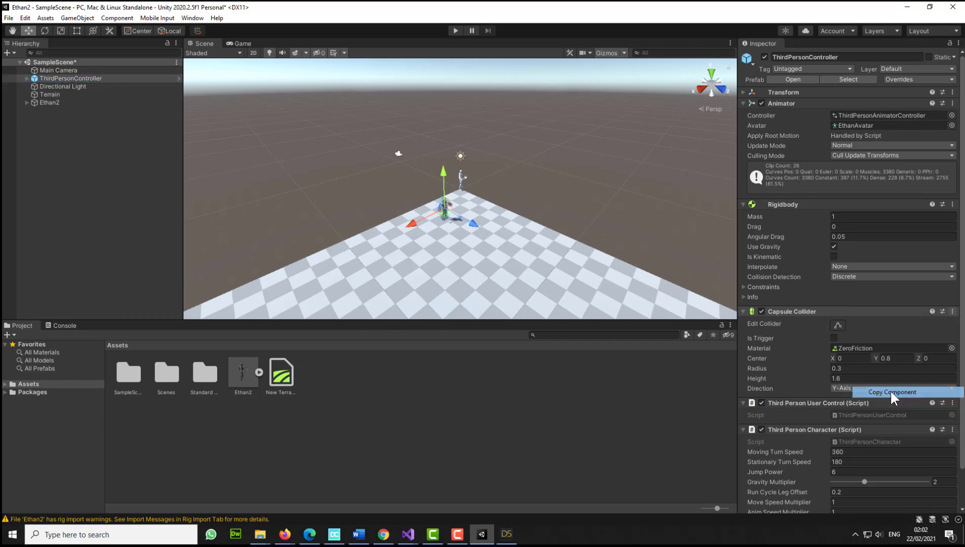
{"action": "left_click", "coordinate": [51, 102]}
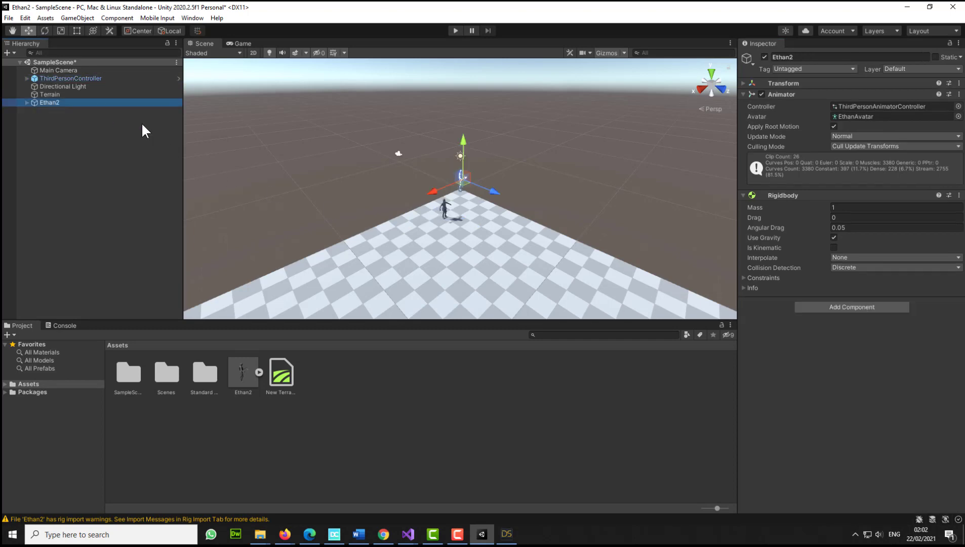
{"action": "left_click", "coordinate": [958, 195]}
{"action": "left_click", "coordinate": [901, 286]}
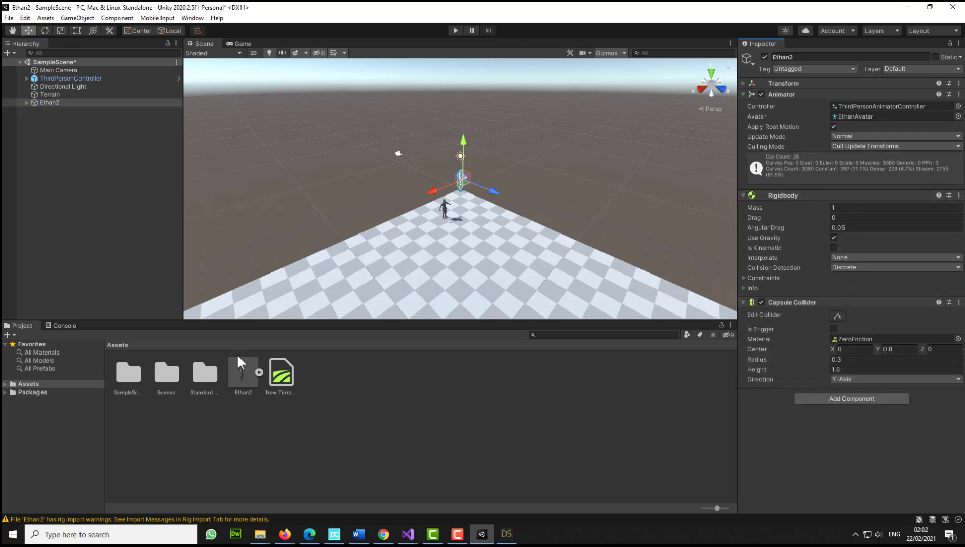
Step: Copy the Third Person Character script and paste it onto Ethan2 as a new component
{"action": "left_click", "coordinate": [49, 78]}
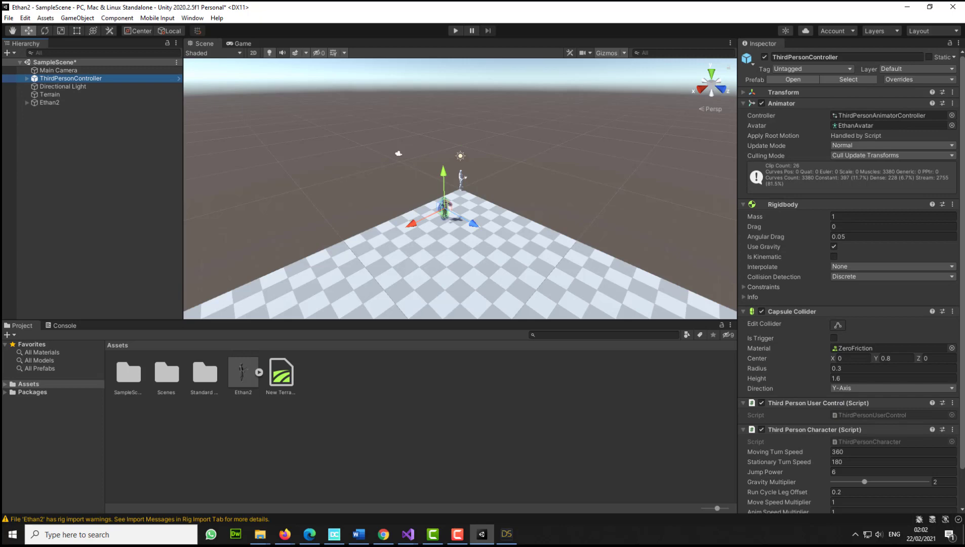
{"action": "left_click", "coordinate": [952, 402]}
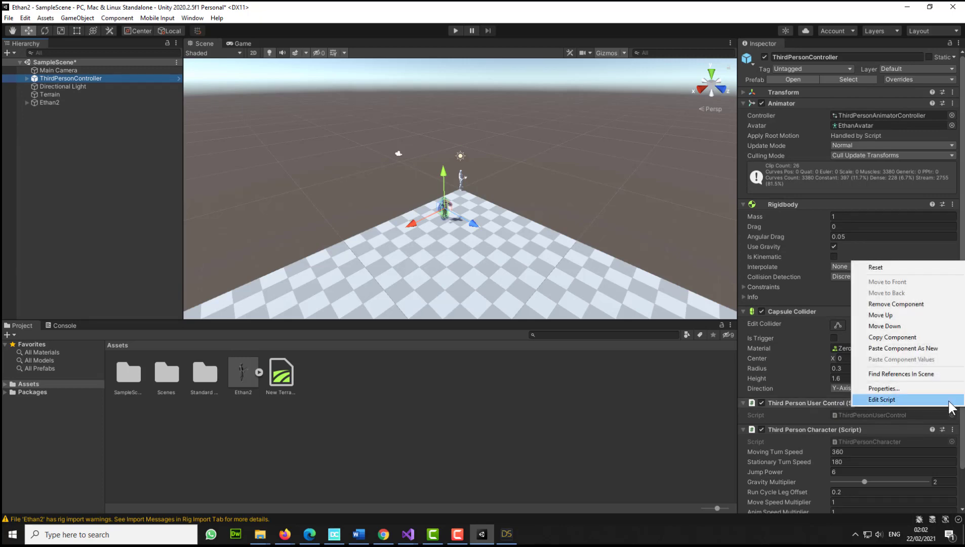
{"action": "left_click", "coordinate": [893, 336]}
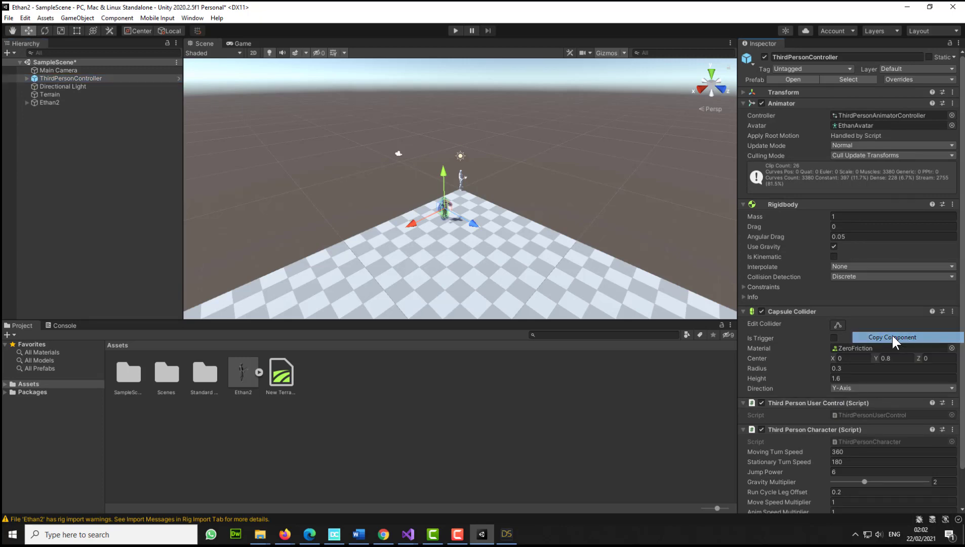
{"action": "left_click", "coordinate": [49, 103]}
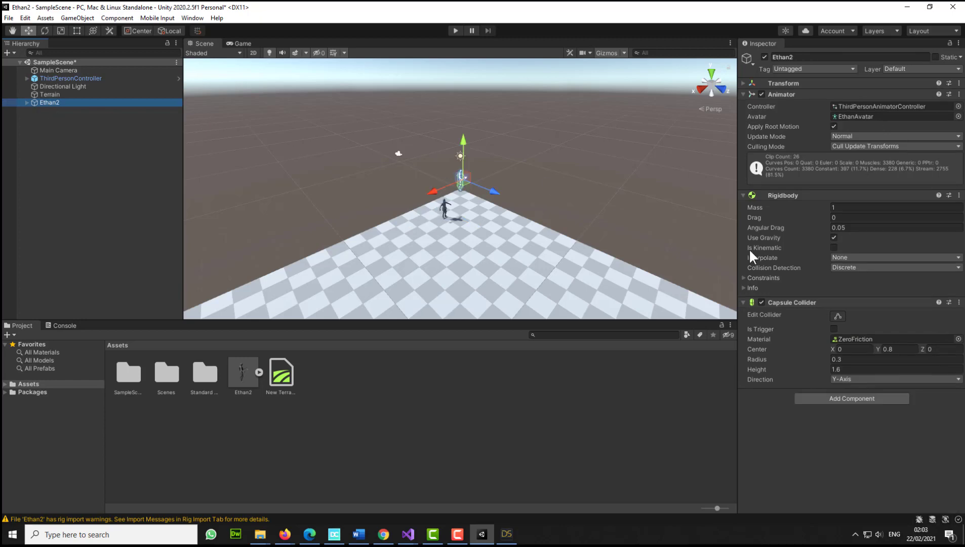
{"action": "left_click", "coordinate": [959, 302]}
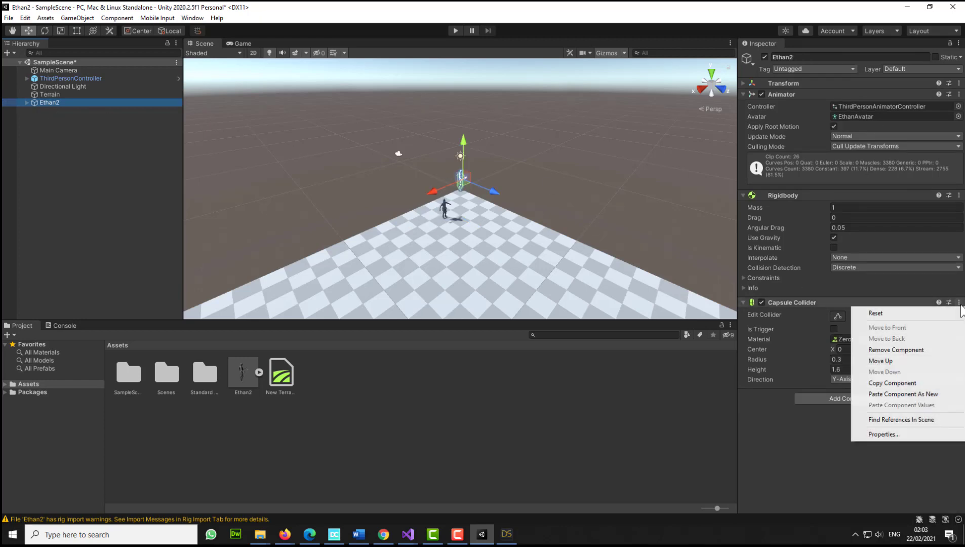
{"action": "left_click", "coordinate": [890, 396]}
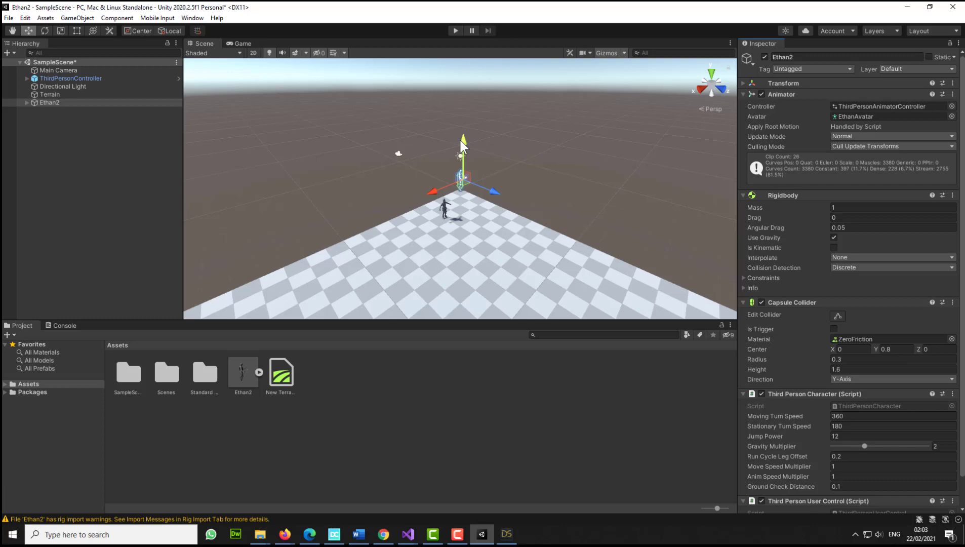
Step: Shift Ethan2 aside and delete the ThirdPersonController from the scene
{"action": "mouse_move", "coordinate": [462, 145]}
{"action": "left_mouse_down"}
{"action": "mouse_move", "coordinate": [458, 173]}
{"action": "mouse_move", "coordinate": [459, 160]}
{"action": "left_mouse_up"}
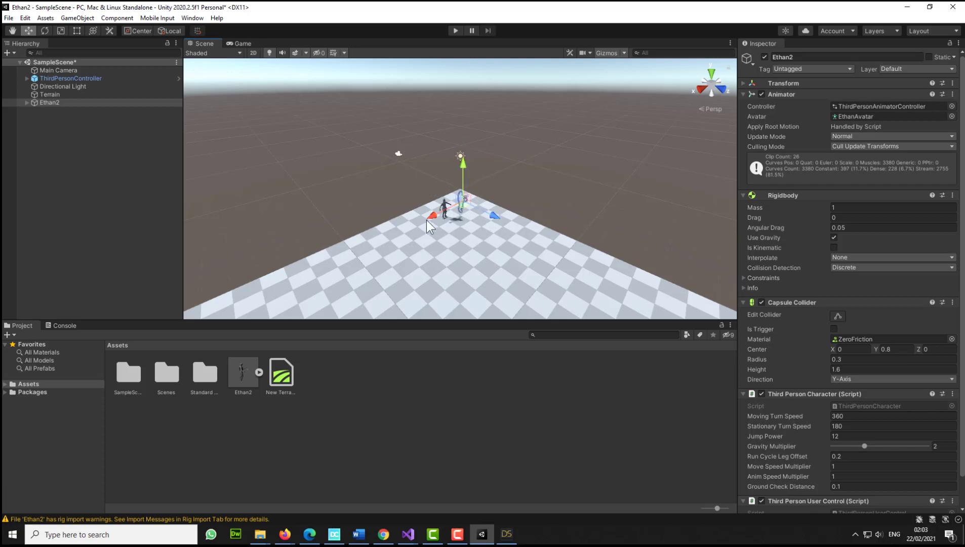
{"action": "left_click", "coordinate": [439, 217]}
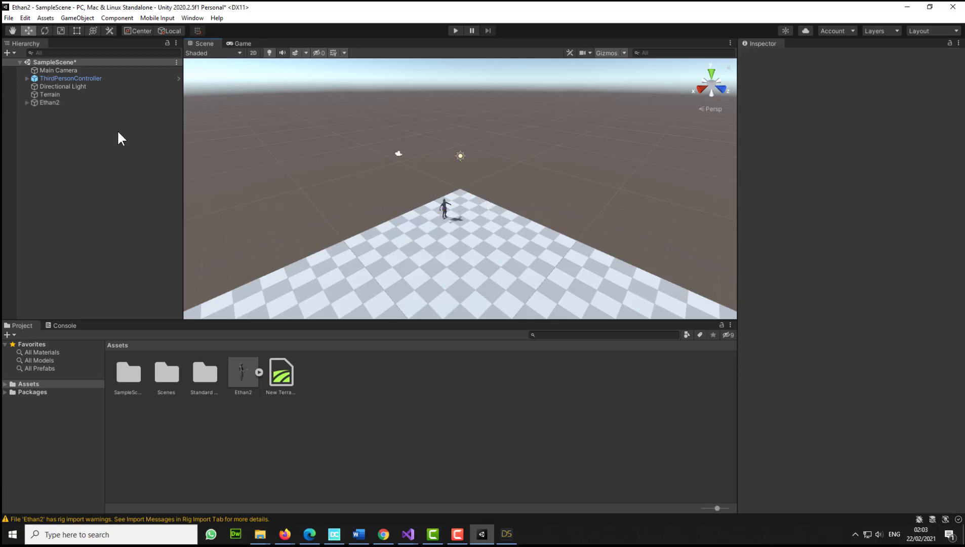
{"action": "left_click", "coordinate": [55, 103]}
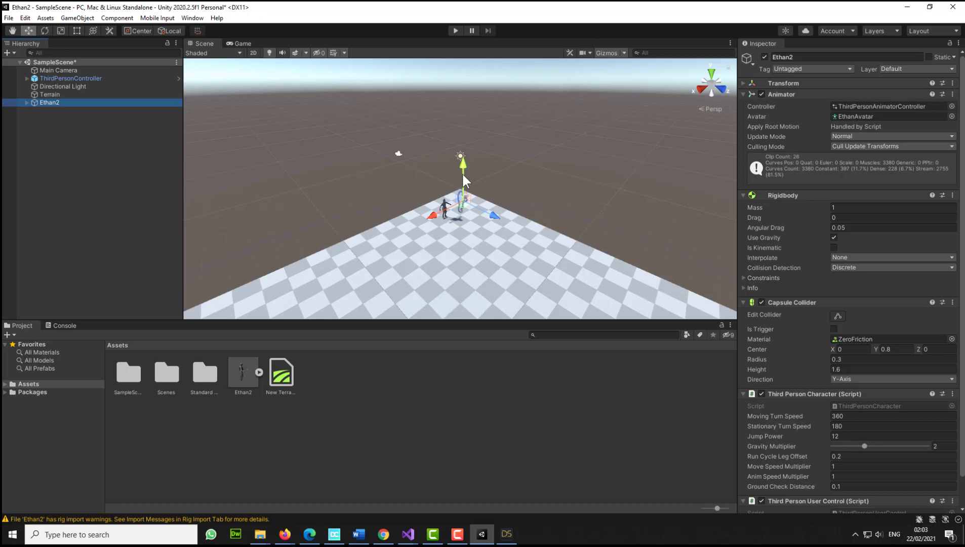
{"action": "left_click_drag", "start_coordinate": [436, 213], "coordinate": [414, 243]}
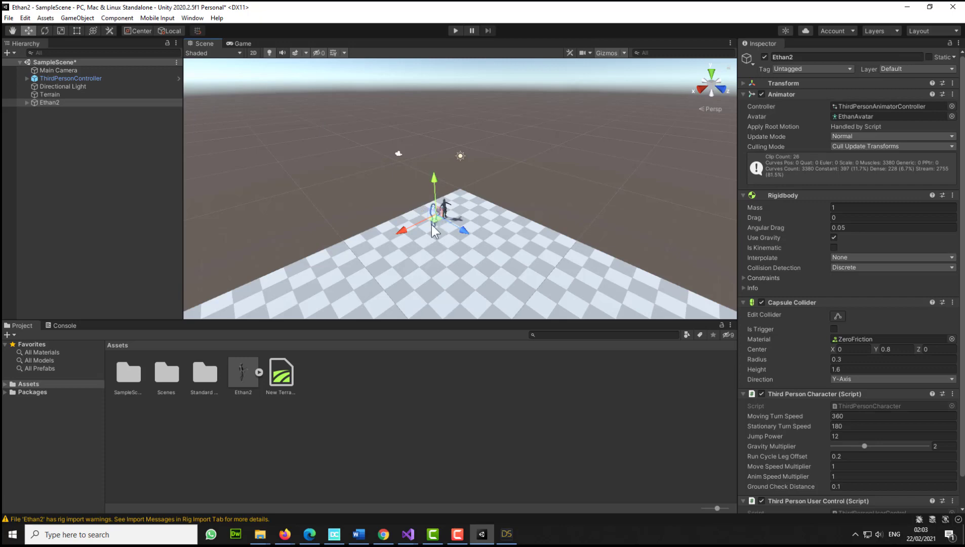
{"action": "left_click", "coordinate": [73, 79]}
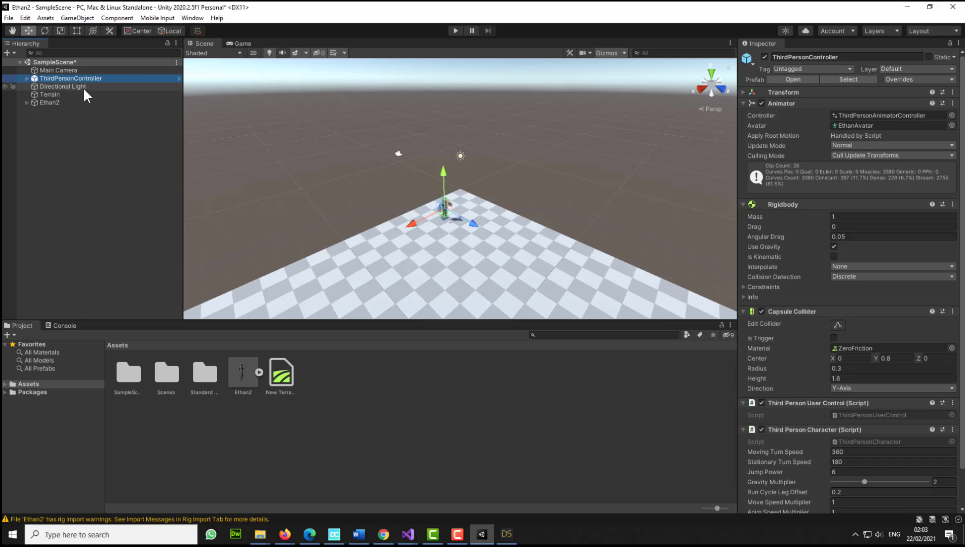
{"action": "key", "text": "Delete"}
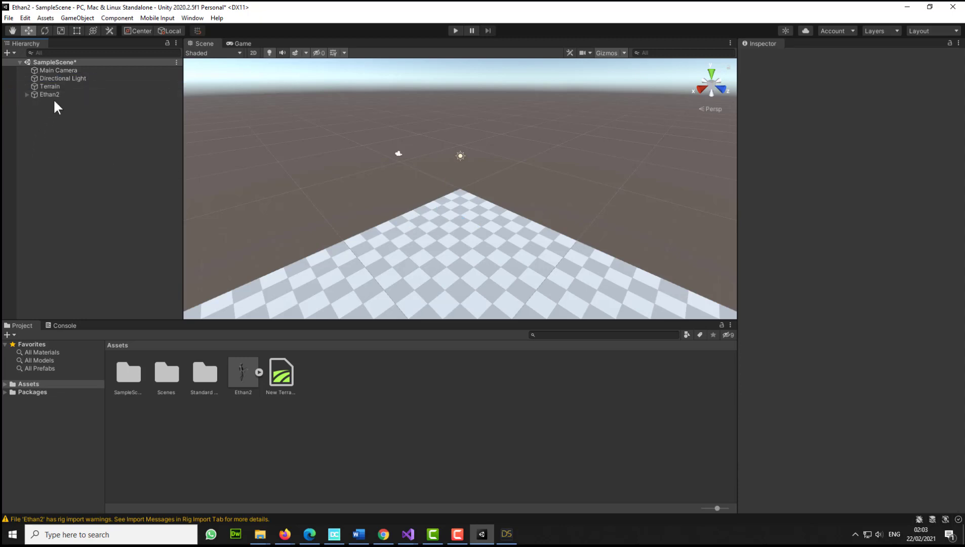
Step: Reposition Ethan2 so it stands on the checkered terrain plane
{"action": "left_click", "coordinate": [55, 96]}
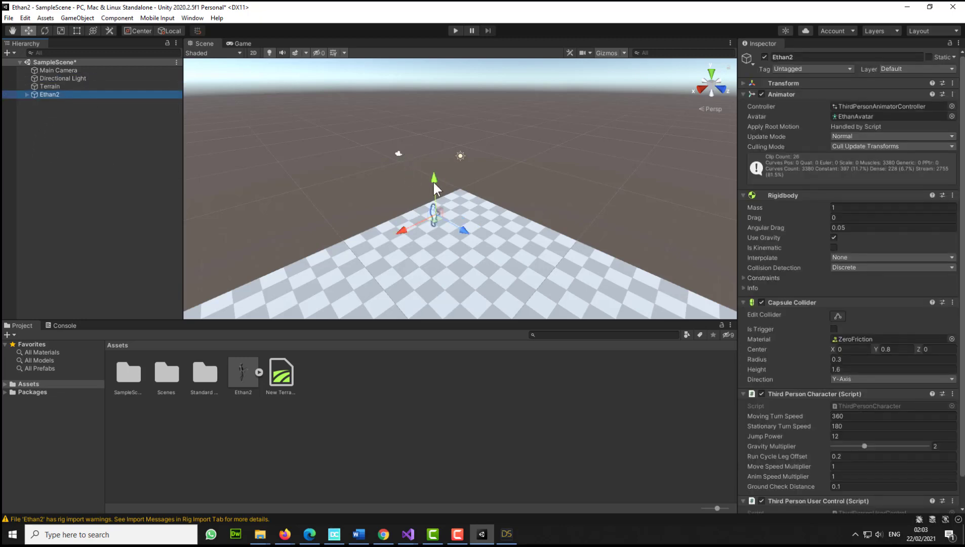
{"action": "left_click_drag", "start_coordinate": [434, 184], "coordinate": [440, 143]}
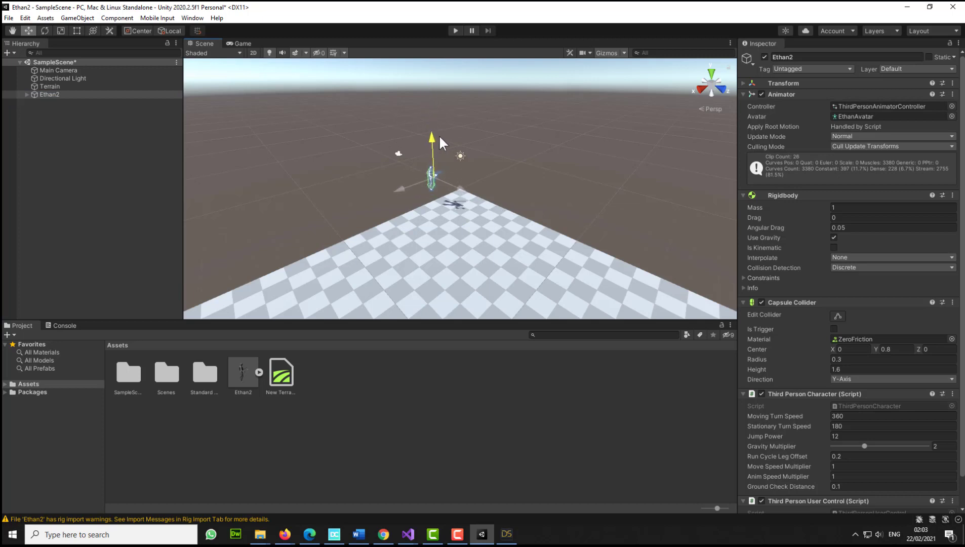
{"action": "left_click_drag", "start_coordinate": [461, 185], "coordinate": [480, 192]}
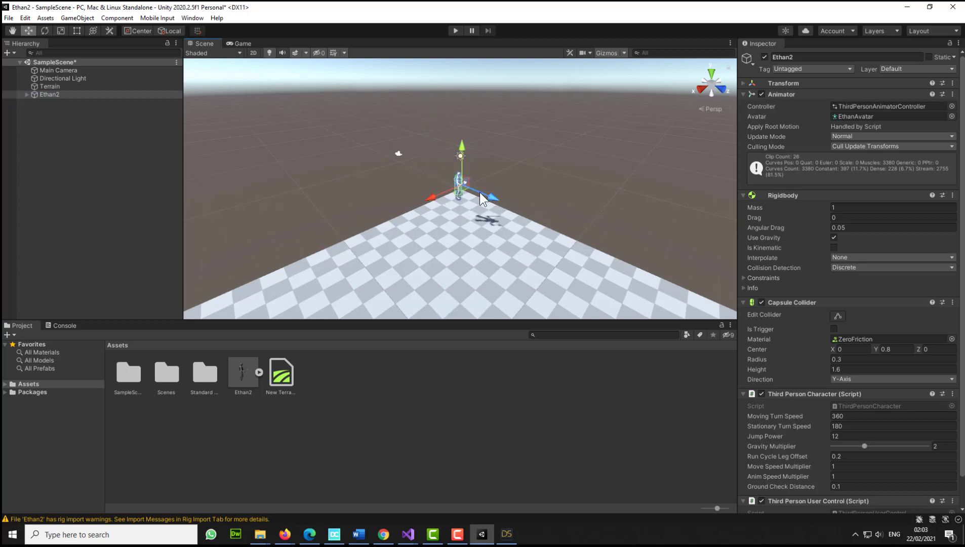
{"action": "left_click_drag", "start_coordinate": [461, 147], "coordinate": [460, 163]}
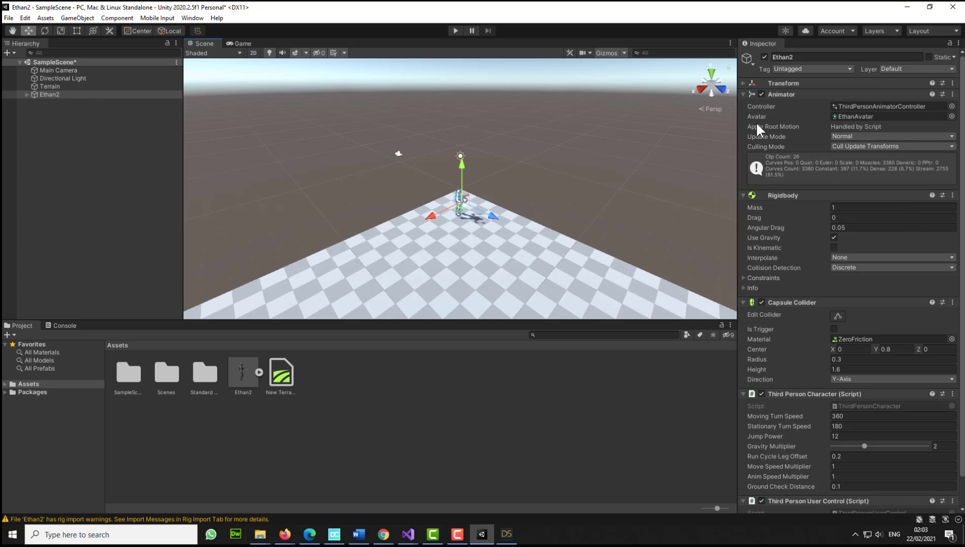
Step: Assign Ethan2Avatar to the Animator's Avatar field, replacing EthanAvatar
{"action": "left_click", "coordinate": [856, 116]}
{"action": "left_click", "coordinate": [951, 117]}
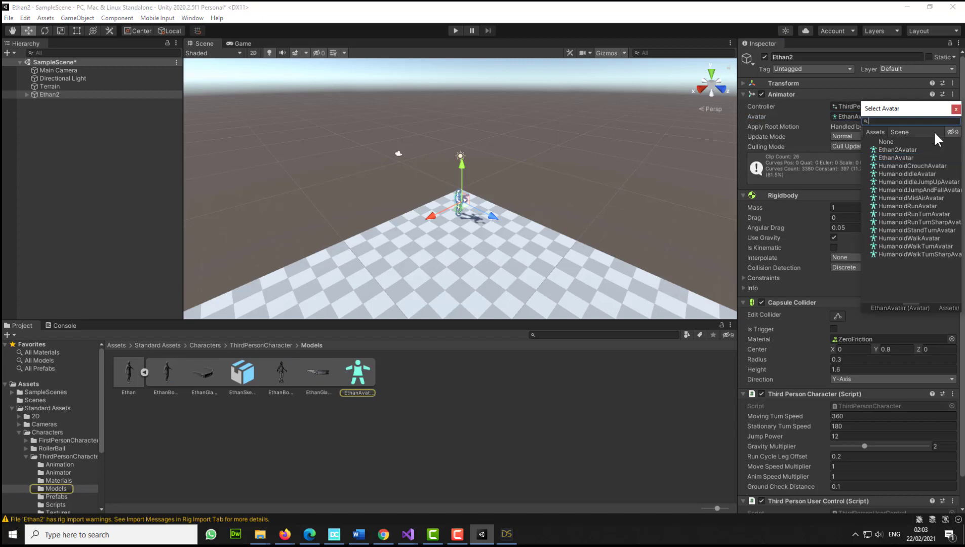
{"action": "left_click", "coordinate": [903, 149]}
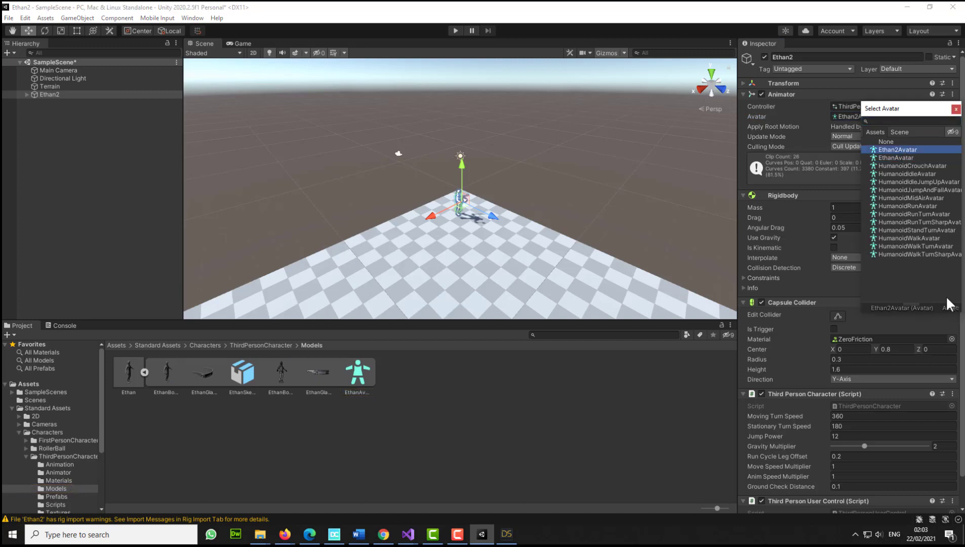
{"action": "left_click", "coordinate": [955, 109]}
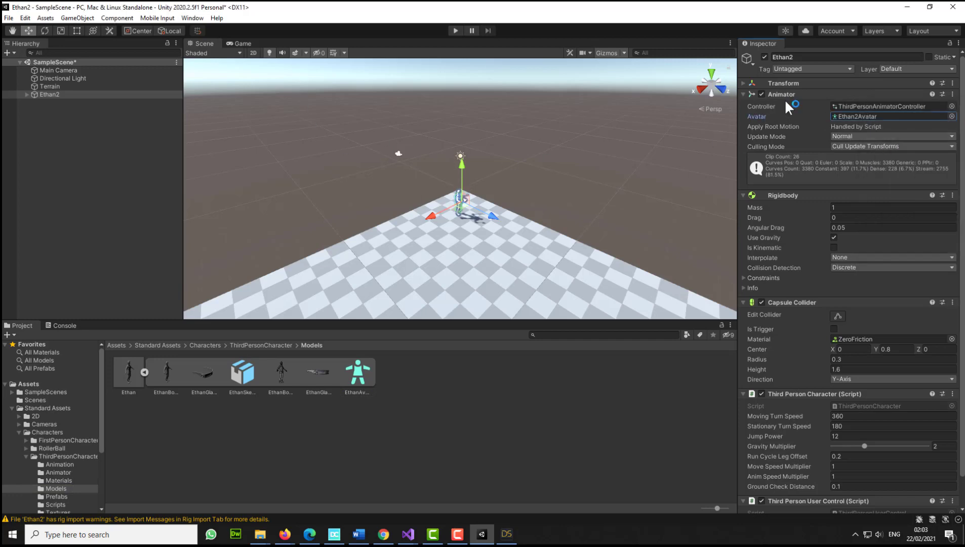
Step: Make the Main Camera a child of Ethan2 in the Hierarchy
{"action": "left_click", "coordinate": [52, 70]}
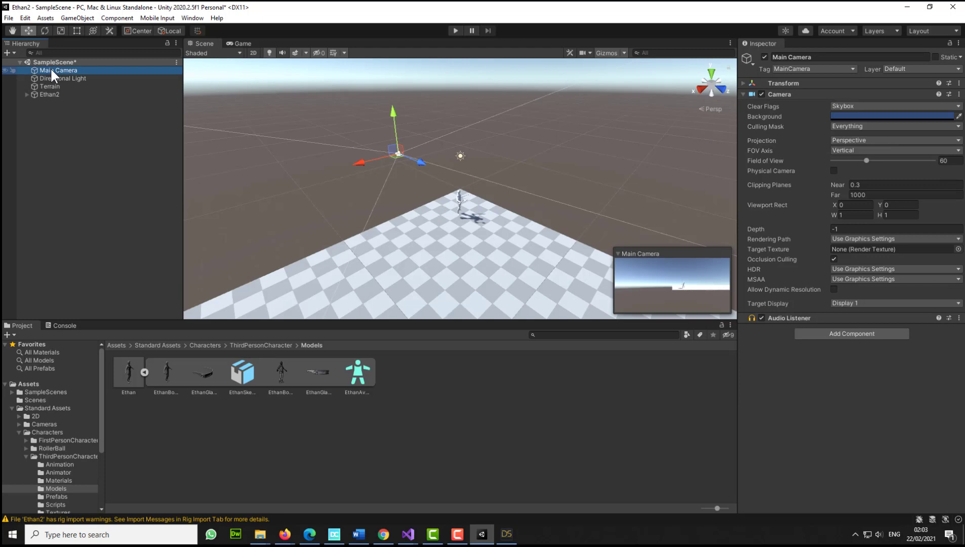
{"action": "left_click_drag", "start_coordinate": [51, 71], "coordinate": [48, 95]}
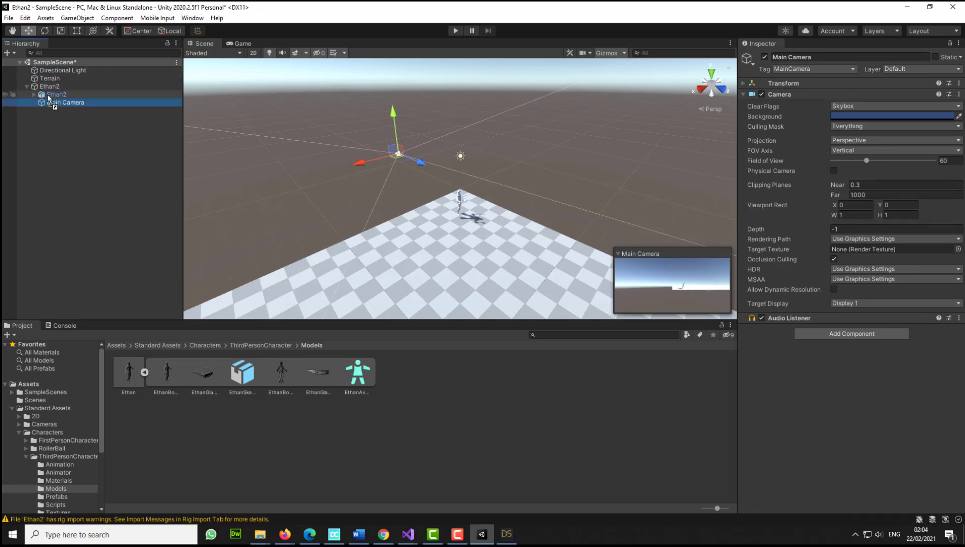
{"action": "left_click", "coordinate": [76, 102]}
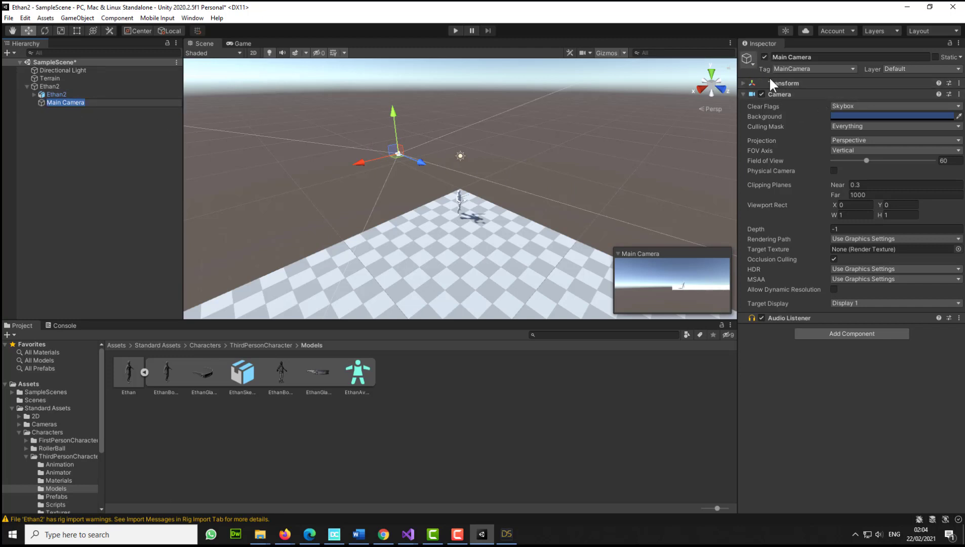
Step: Set the Main Camera's Position to 0, 3, -3 and Rotation X to 20
{"action": "left_click", "coordinate": [743, 83]}
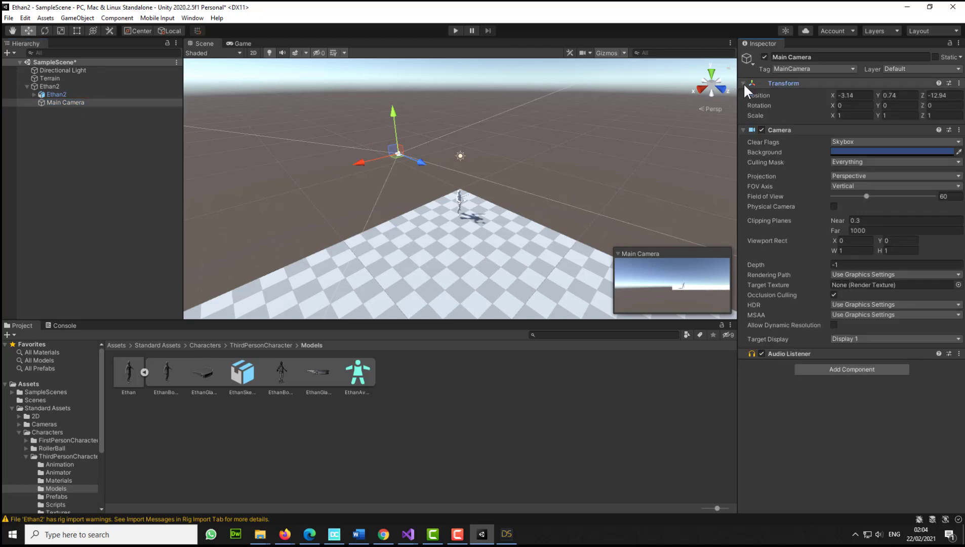
{"action": "left_click", "coordinate": [855, 95]}
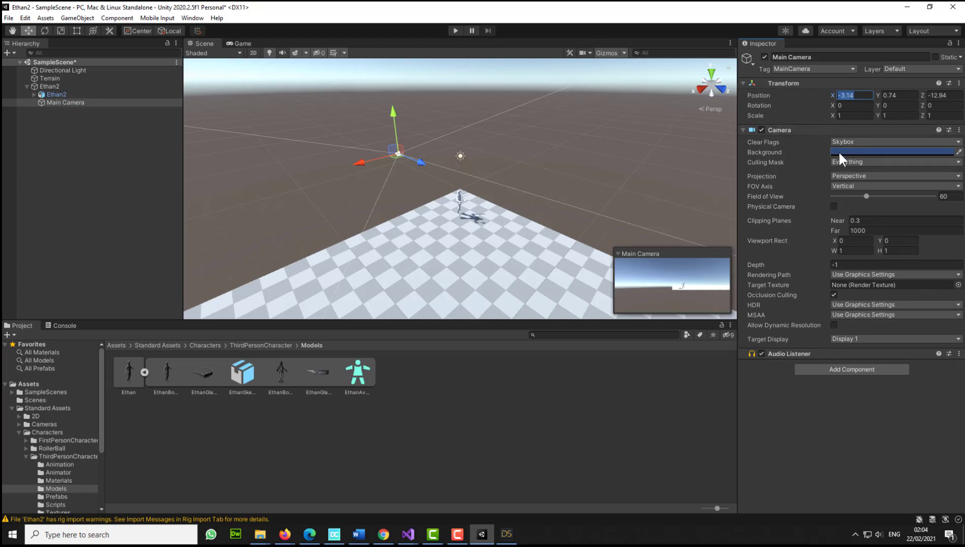
{"action": "type", "text": "0"}
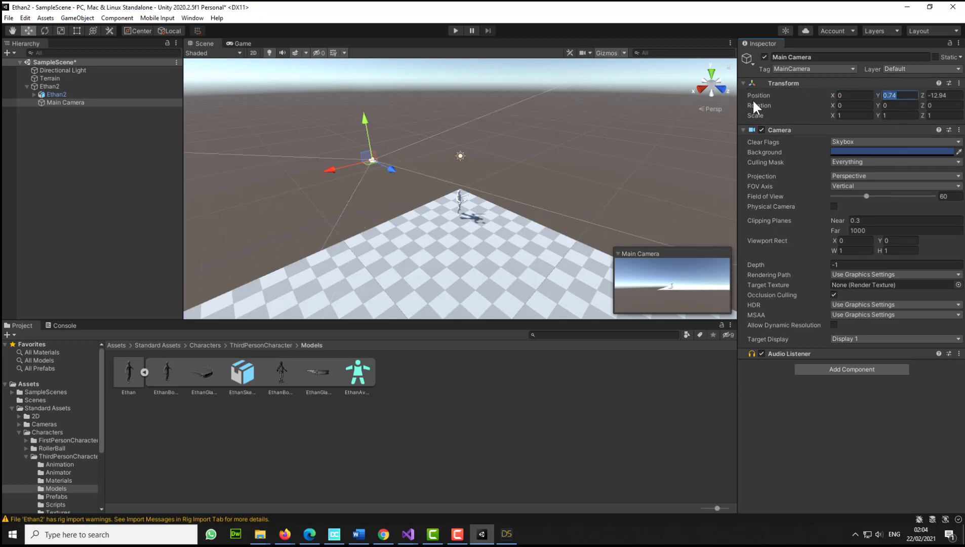
{"action": "type", "text": "2"}
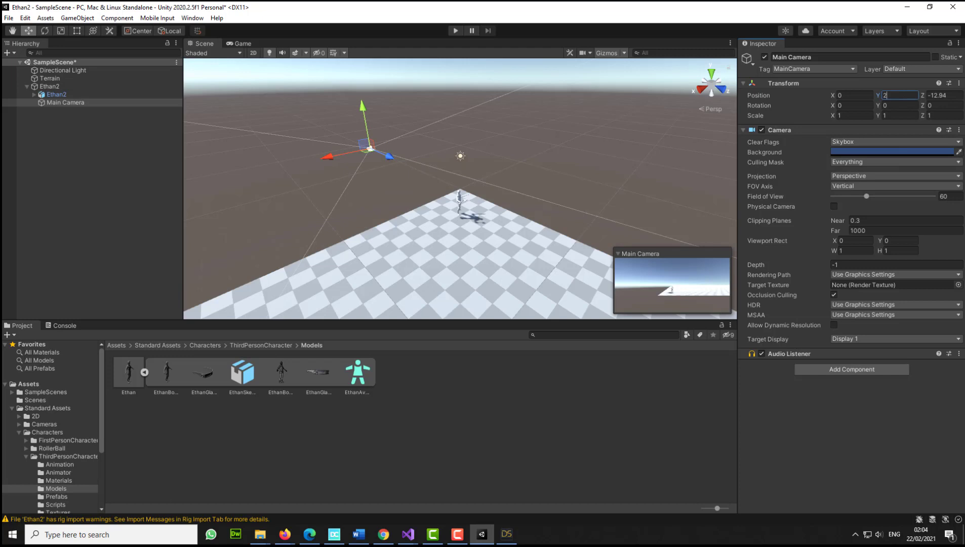
{"action": "left_click", "coordinate": [946, 95]}
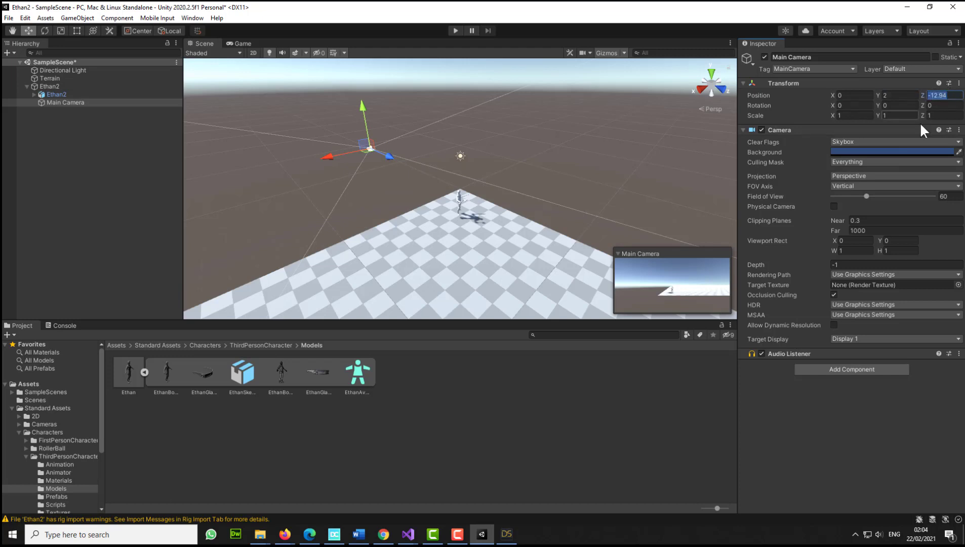
{"action": "type", "text": "-"}
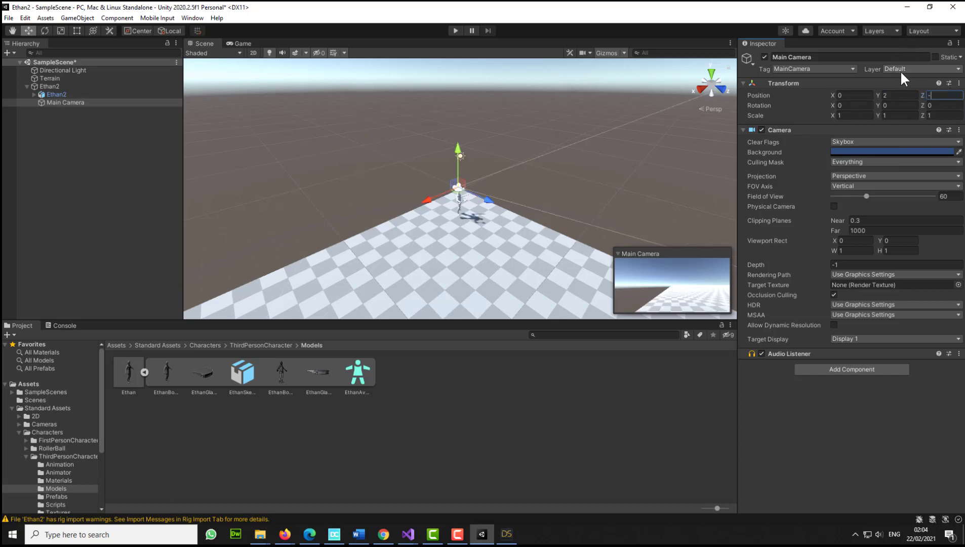
{"action": "type", "text": "3"}
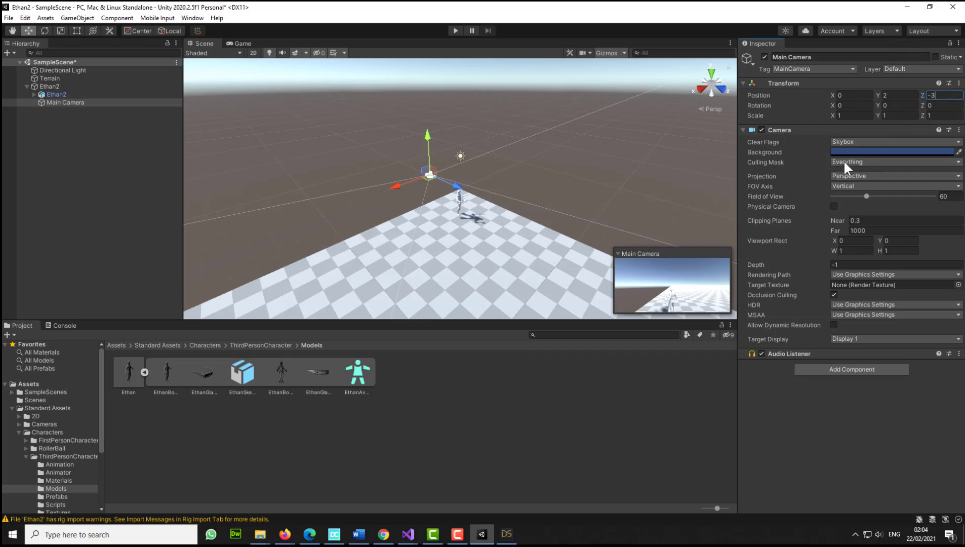
{"action": "key", "text": "shift+Tab"}
{"action": "type", "text": "3"}
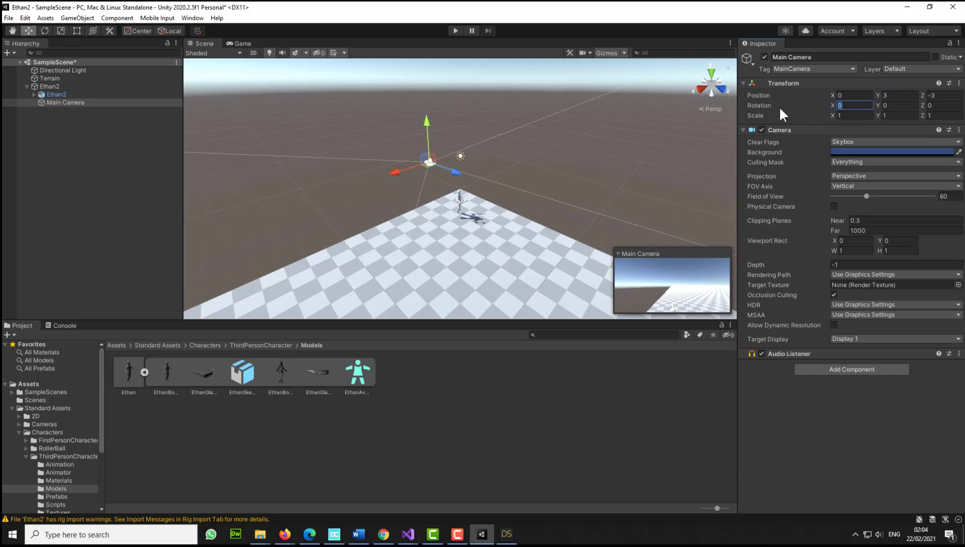
{"action": "type", "text": "15"}
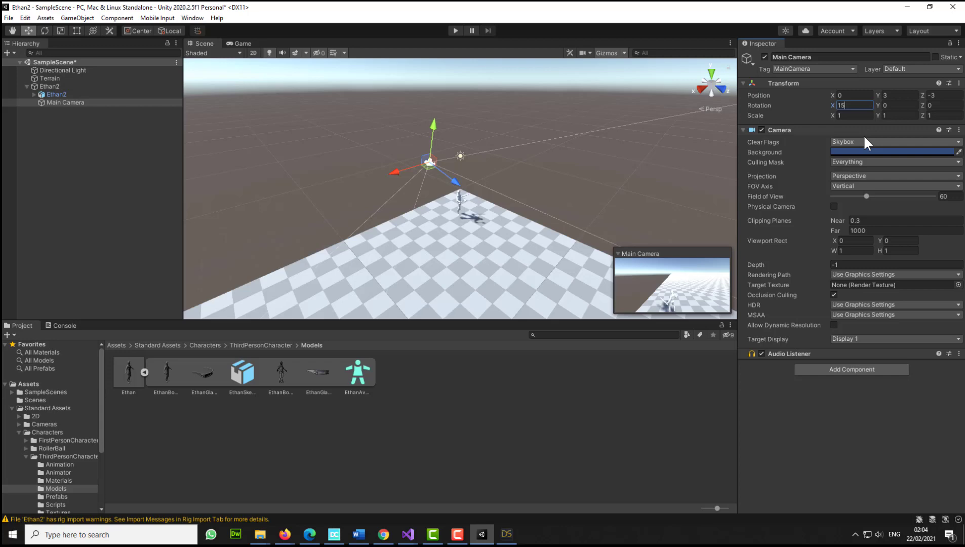
{"action": "key", "text": "BackSpace"}
{"action": "key", "text": "BackSpace"}
{"action": "type", "text": "20"}
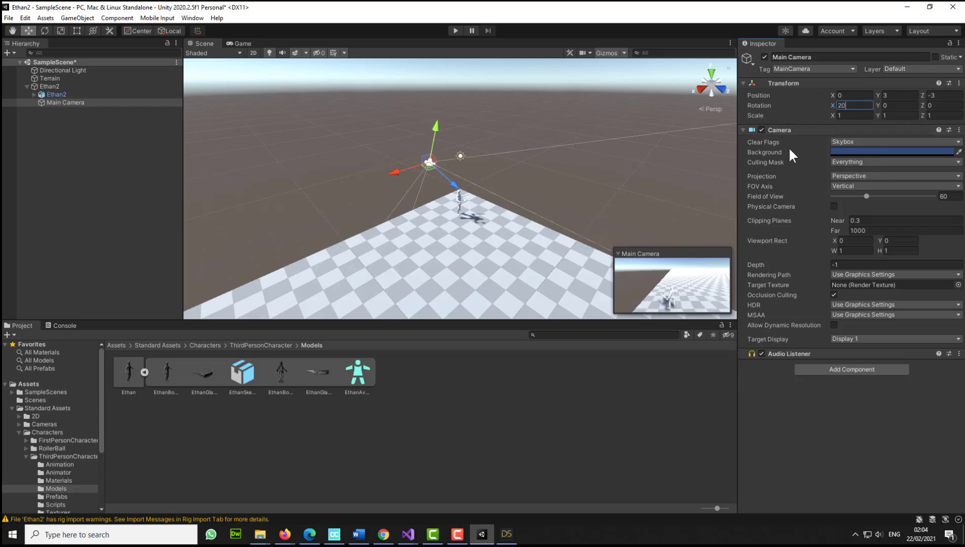
Step: Play the scene and run Ethan2 forward with W, turning right with D
{"action": "left_click", "coordinate": [455, 31]}
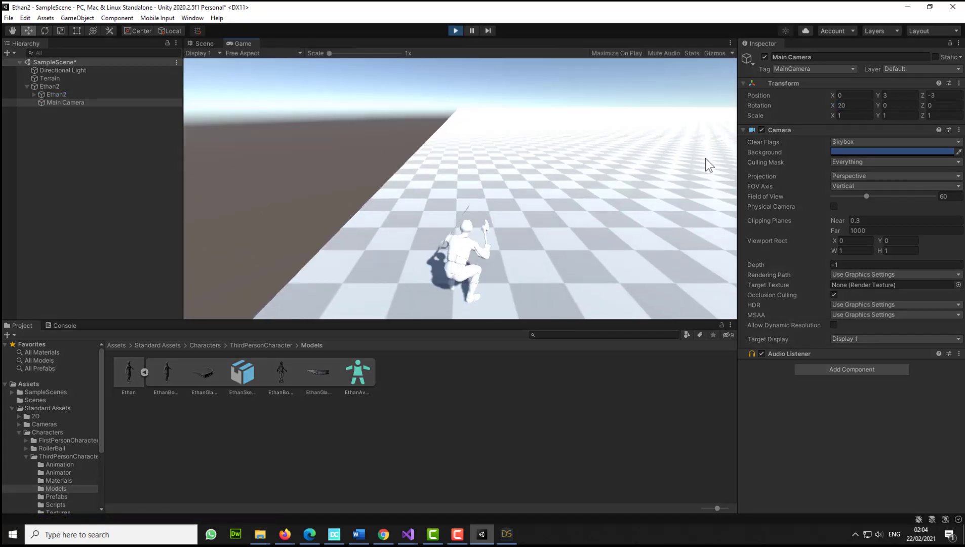
{"action": "key", "text": "w"}
{"action": "key", "text": "d"}
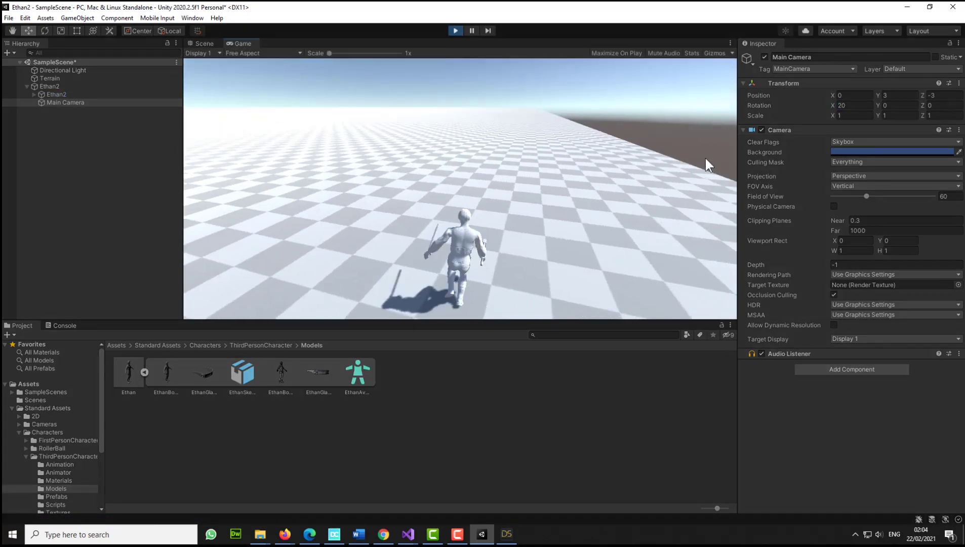
{"action": "key", "text": "d"}
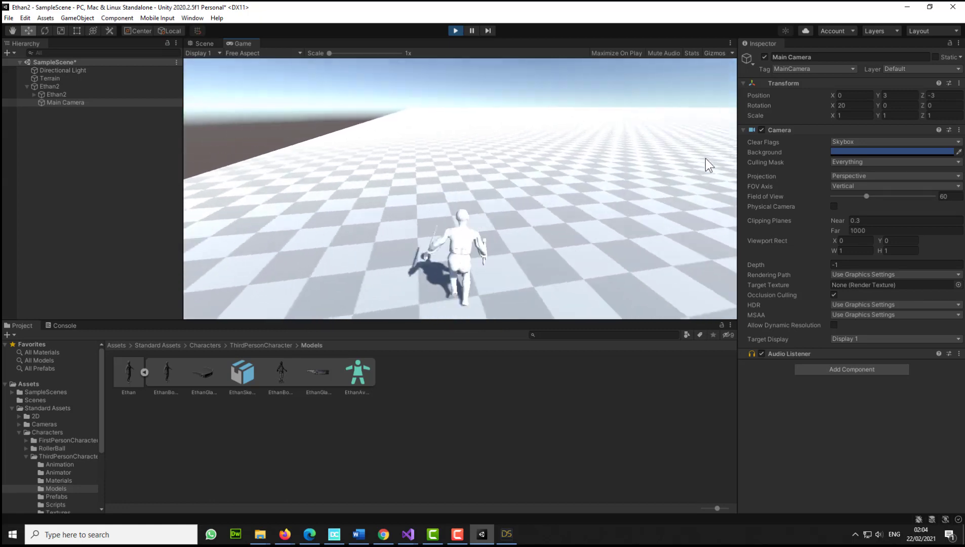
{"action": "key", "text": "d"}
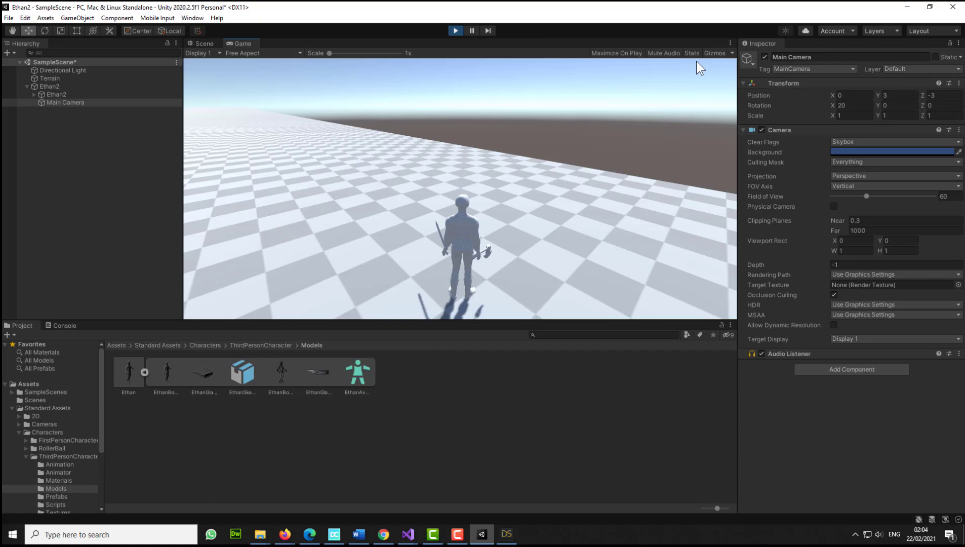
Step: Stop play mode and select the Ethan2 root object in the Hierarchy
{"action": "left_click", "coordinate": [454, 30]}
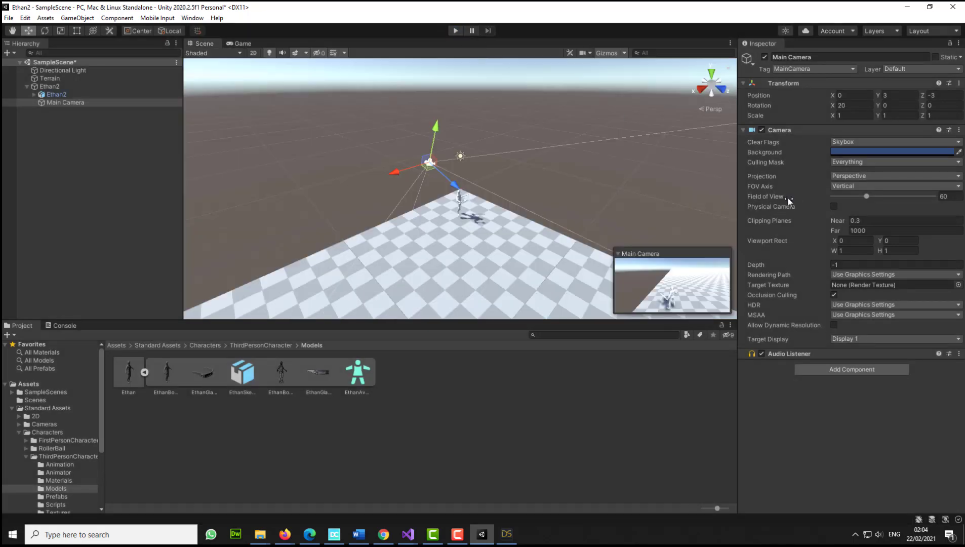
{"action": "left_click", "coordinate": [52, 93]}
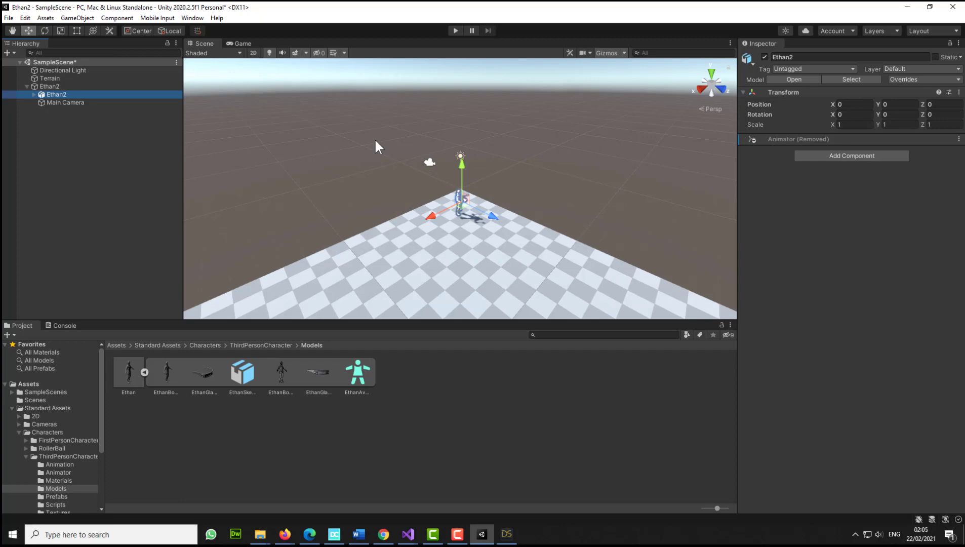
{"action": "left_click", "coordinate": [19, 86]}
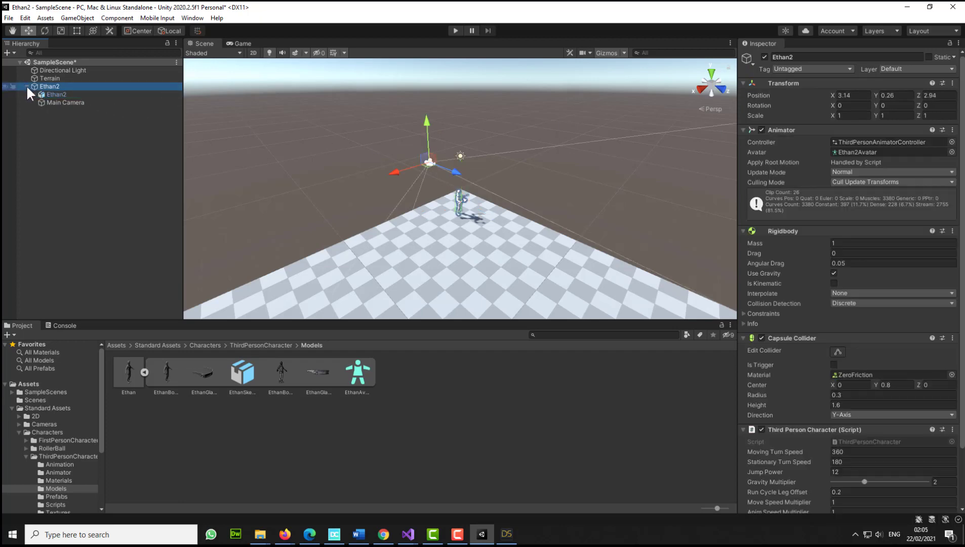
{"action": "left_click", "coordinate": [26, 86]}
{"action": "left_click", "coordinate": [45, 87]}
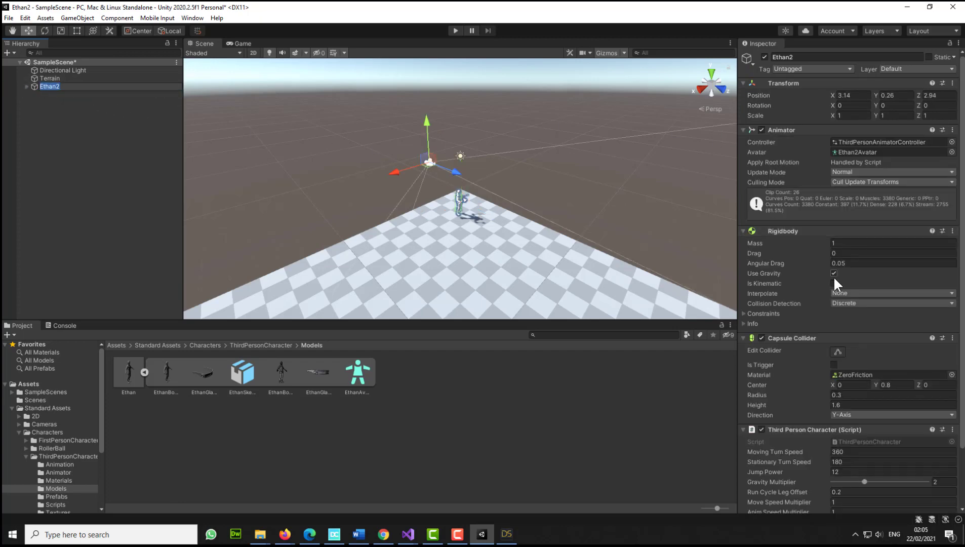
{"action": "scroll", "coordinate": [835, 294], "scroll_direction": "down", "scroll_amount": 3}
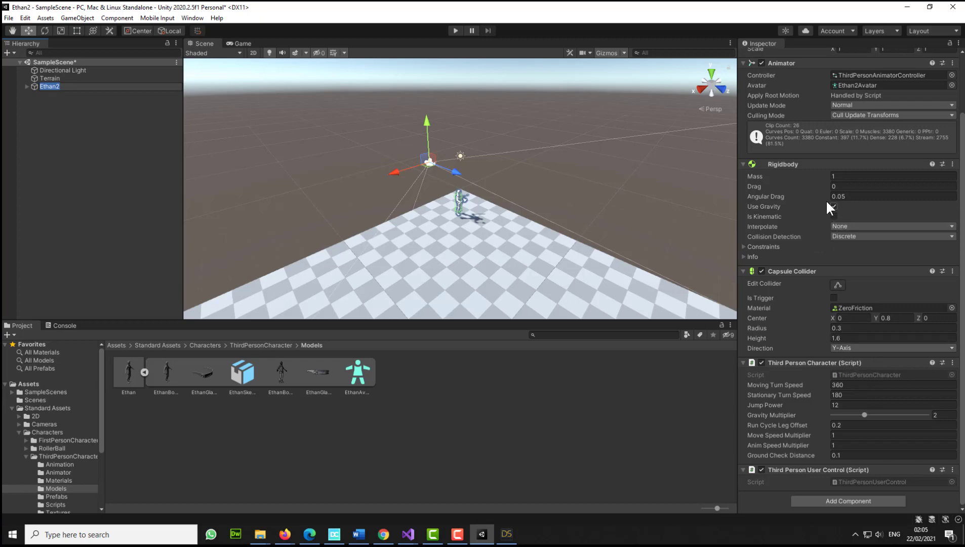
Step: Set the Capsule Collider height to 1.5 and play the scene again
{"action": "left_click", "coordinate": [843, 337]}
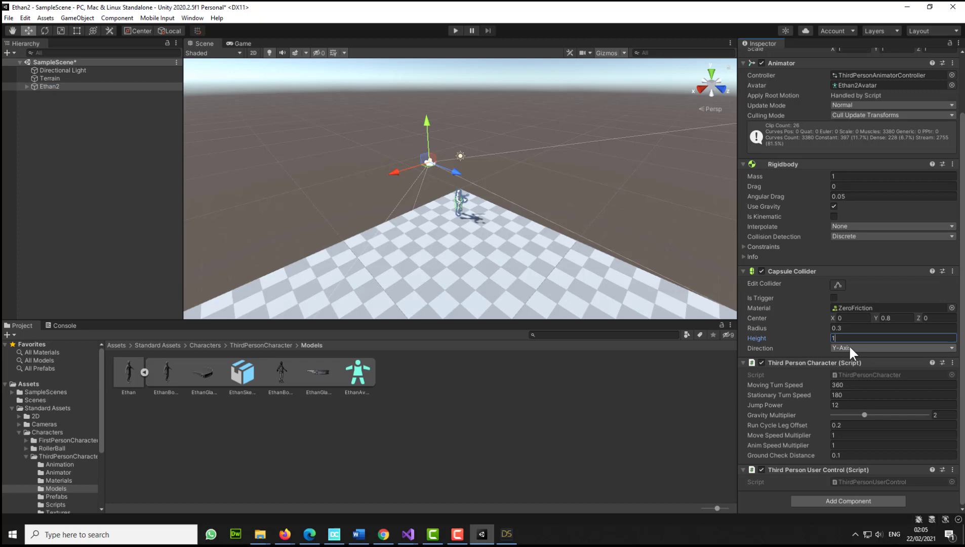
{"action": "type", "text": ".5"}
{"action": "left_click", "coordinate": [454, 33]}
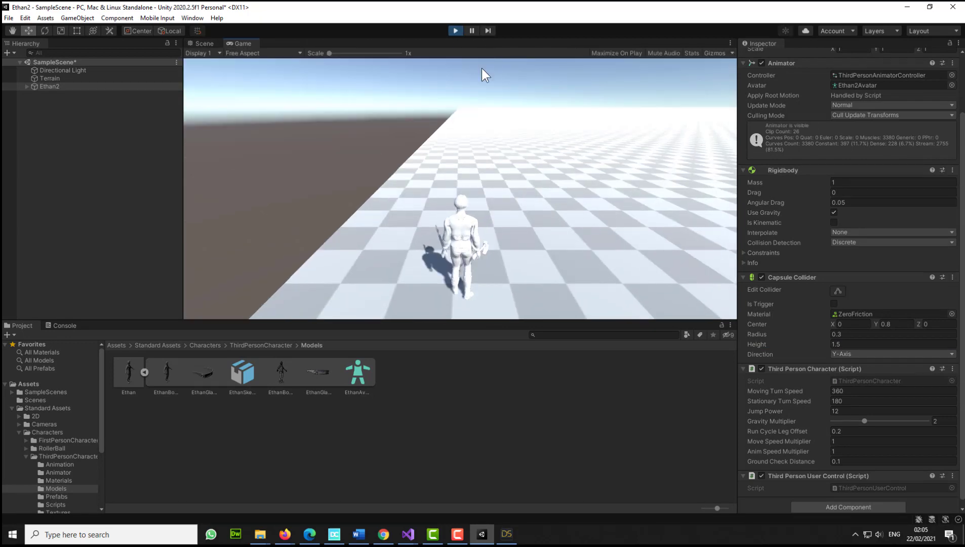
Step: Walk, turn and jump Ethan2 with W, A, S and Space, then stop play mode
{"action": "key", "text": "w"}
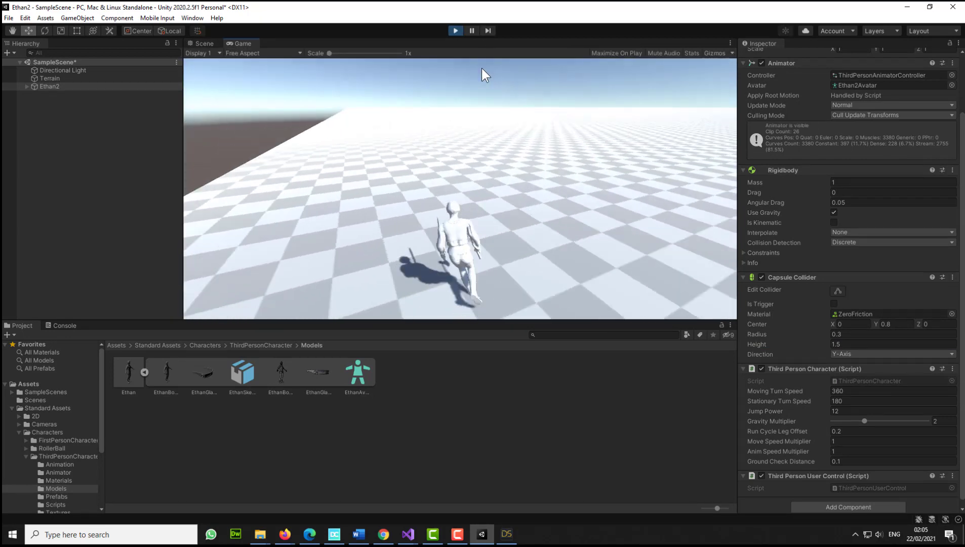
{"action": "key", "text": "a"}
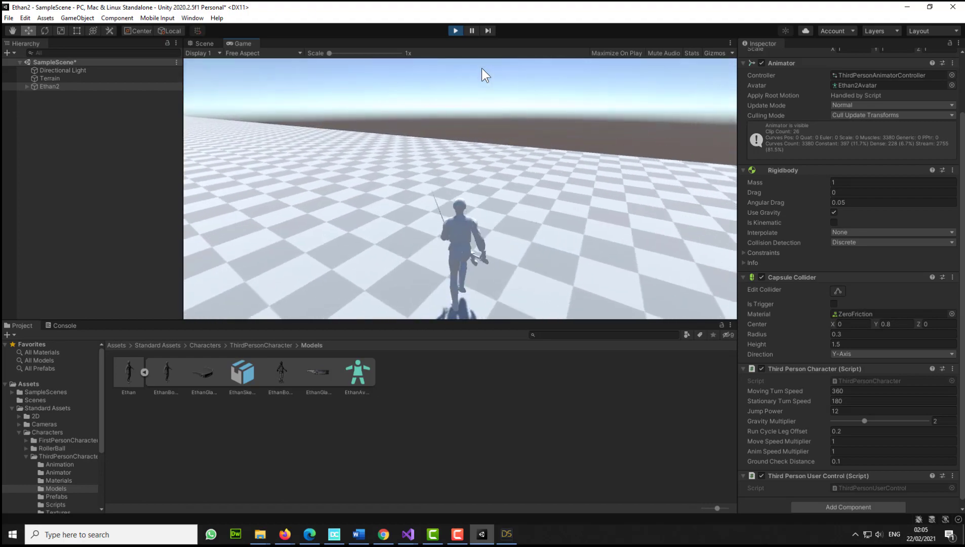
{"action": "key", "text": "w"}
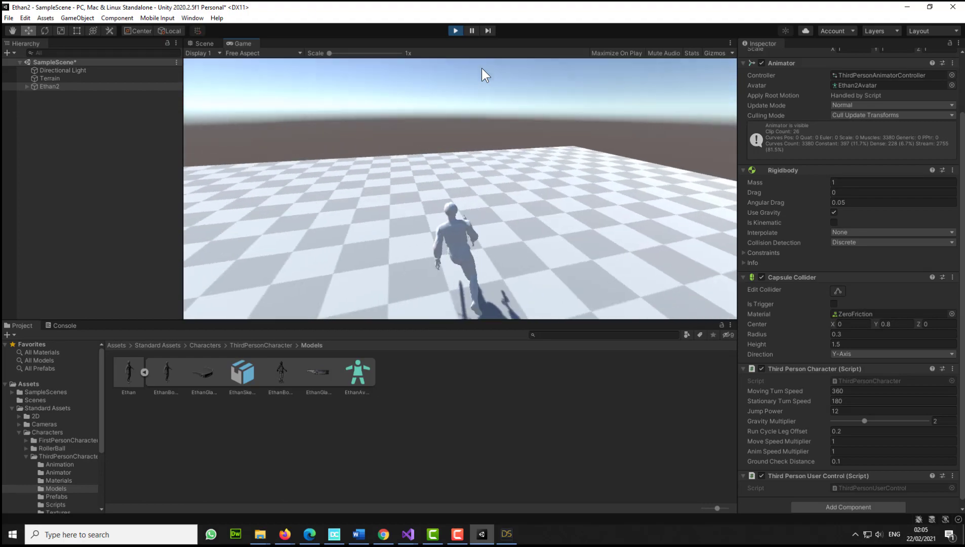
{"action": "key", "text": "s"}
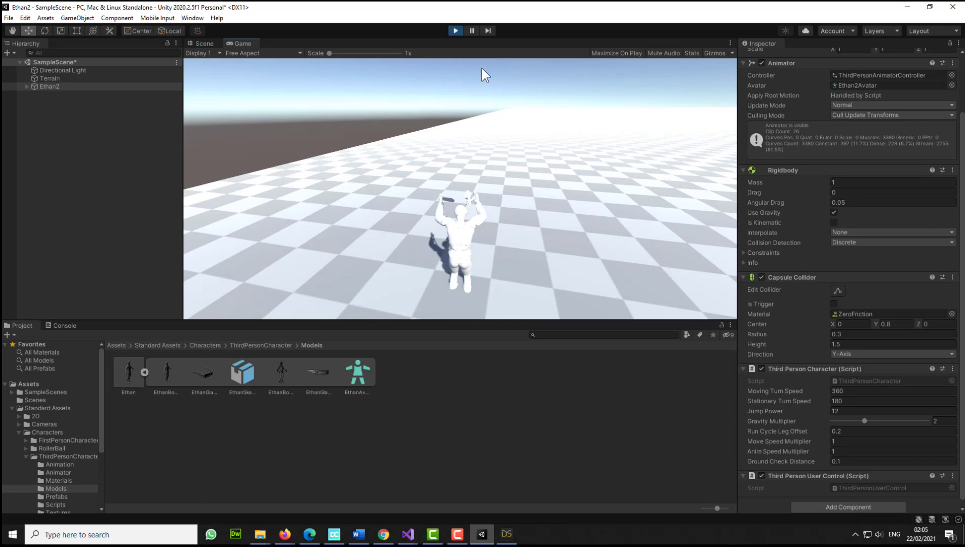
{"action": "key", "text": "w"}
{"action": "key", "text": "space"}
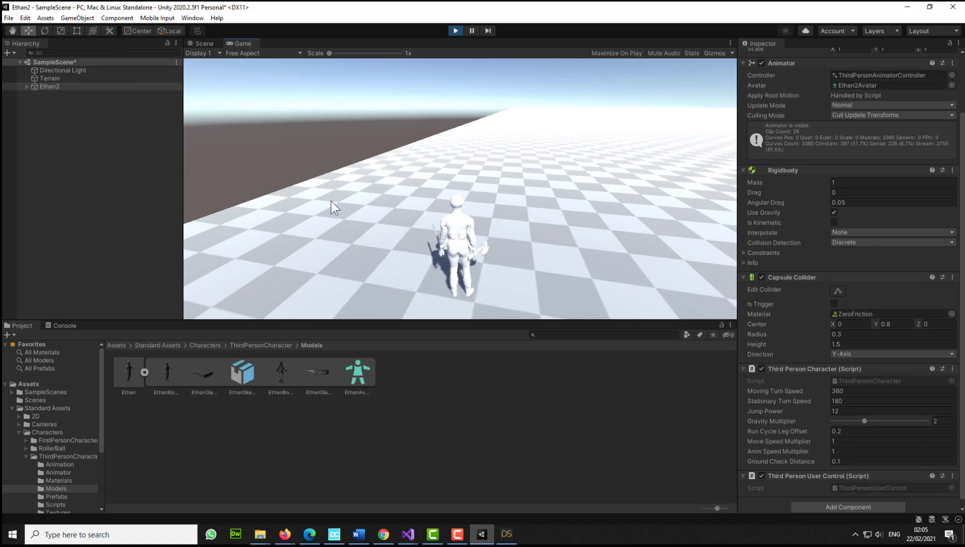
{"action": "left_click", "coordinate": [456, 30]}
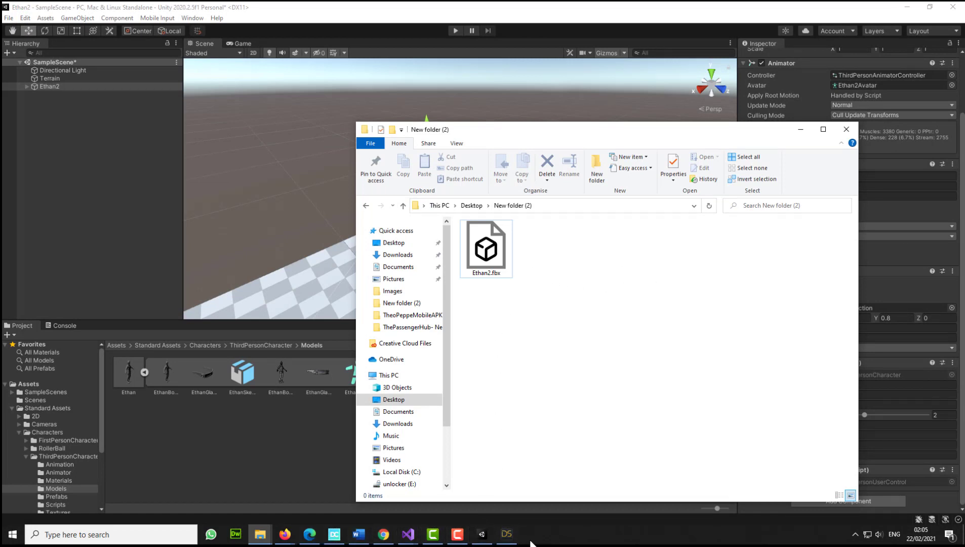
Step: In DAZ Studio, export the scene to a file named Ethan3.fbx
{"action": "left_click", "coordinate": [506, 534]}
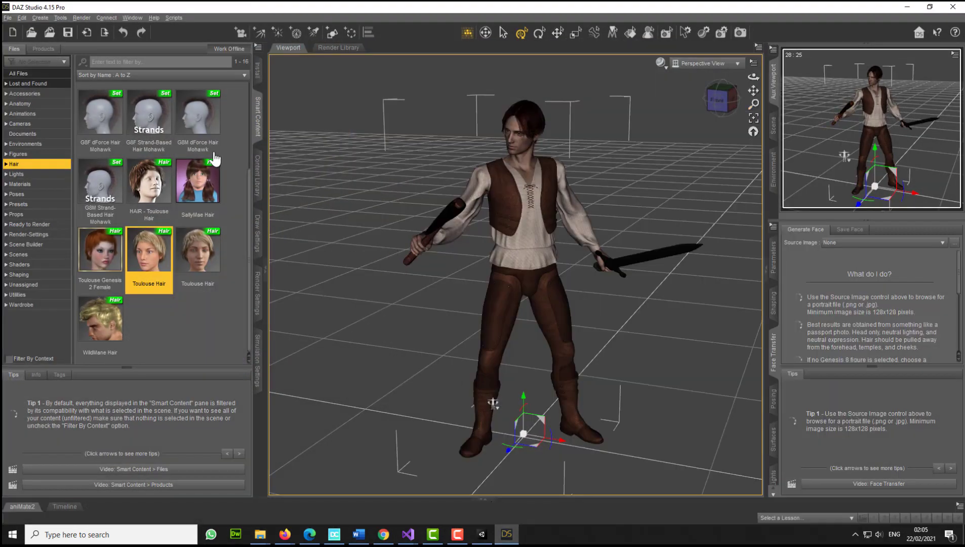
{"action": "left_click", "coordinate": [8, 17]}
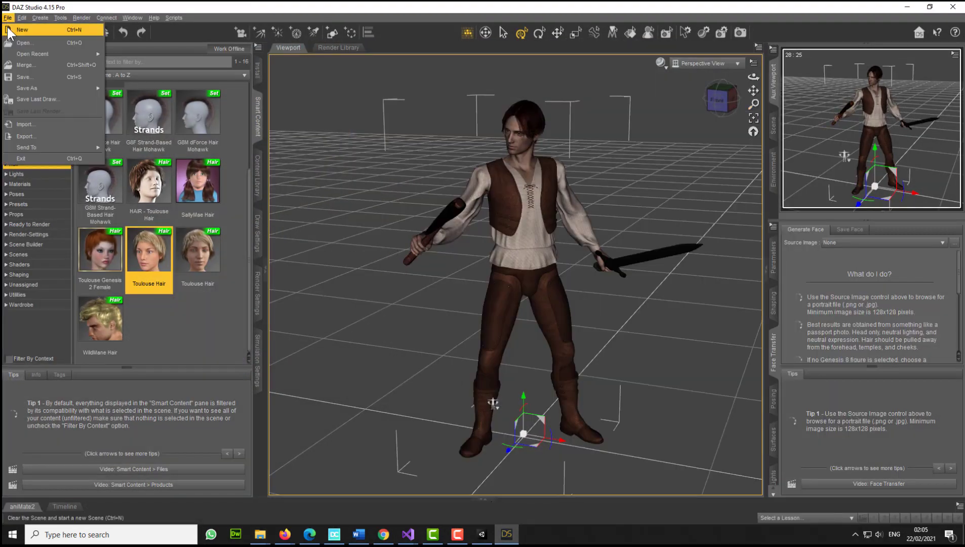
{"action": "left_click", "coordinate": [41, 137]}
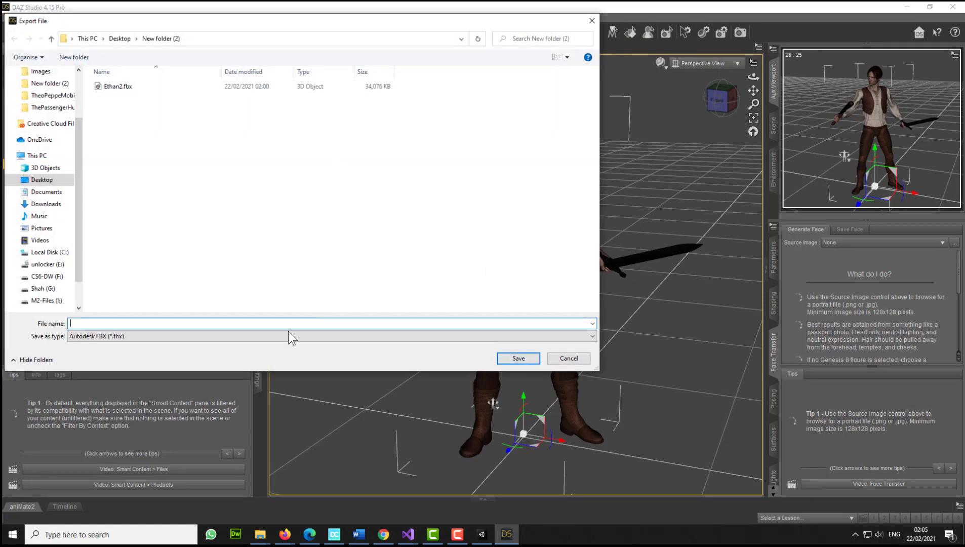
{"action": "left_click", "coordinate": [126, 86]}
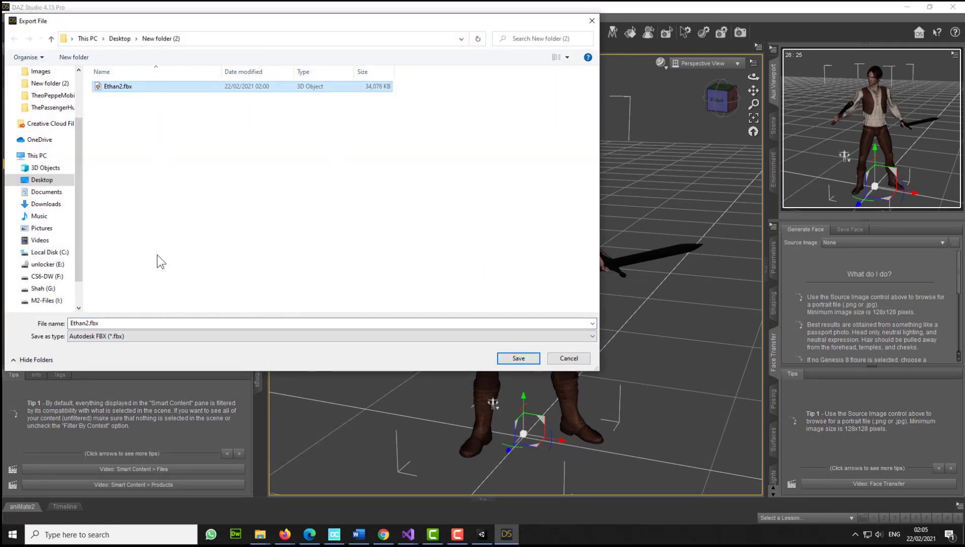
{"action": "left_click", "coordinate": [87, 324]}
{"action": "left_click", "coordinate": [86, 323]}
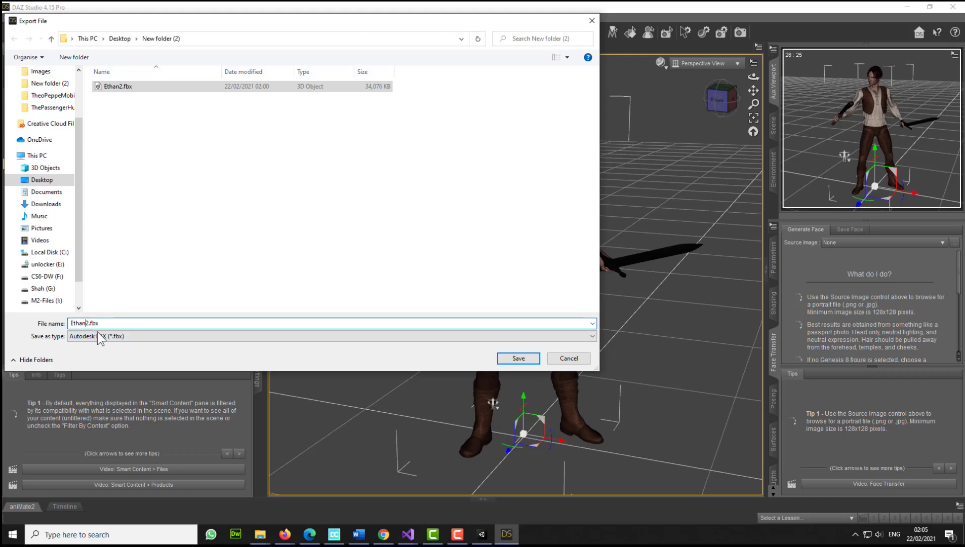
{"action": "key", "text": "Delete"}
{"action": "type", "text": "3"}
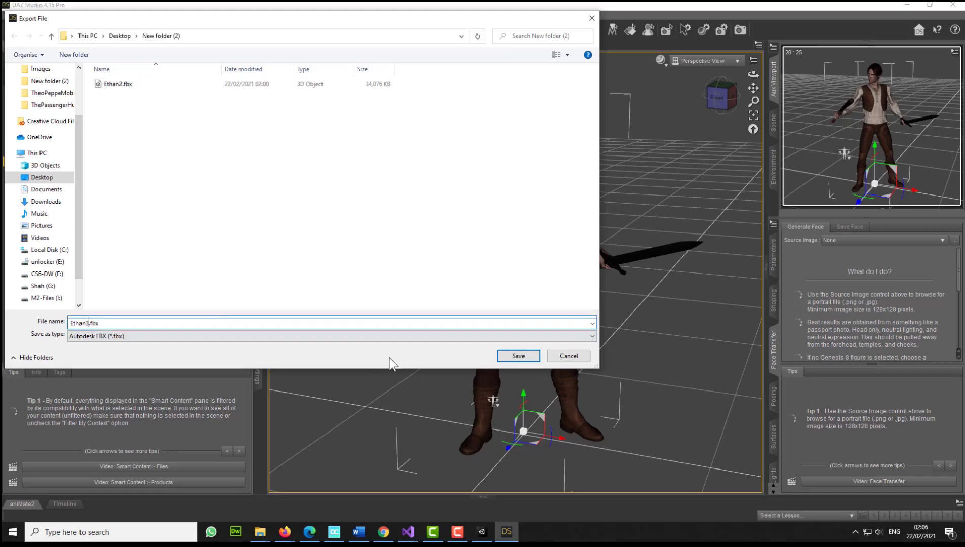
{"action": "left_click", "coordinate": [507, 358]}
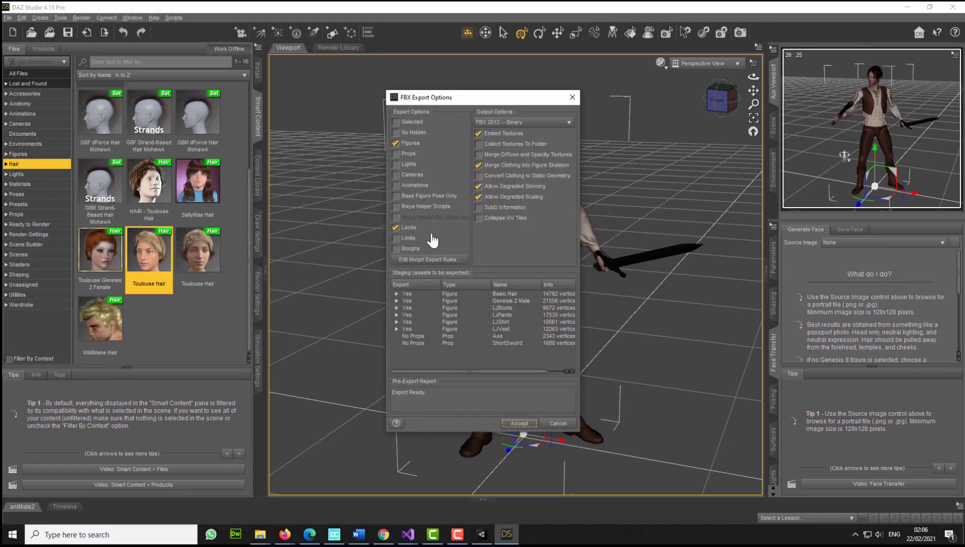
Step: Tick Merge Clothing Into Figure Skeleton and Collect Textures To Folder, then accept the FBX options
{"action": "left_click", "coordinate": [477, 165]}
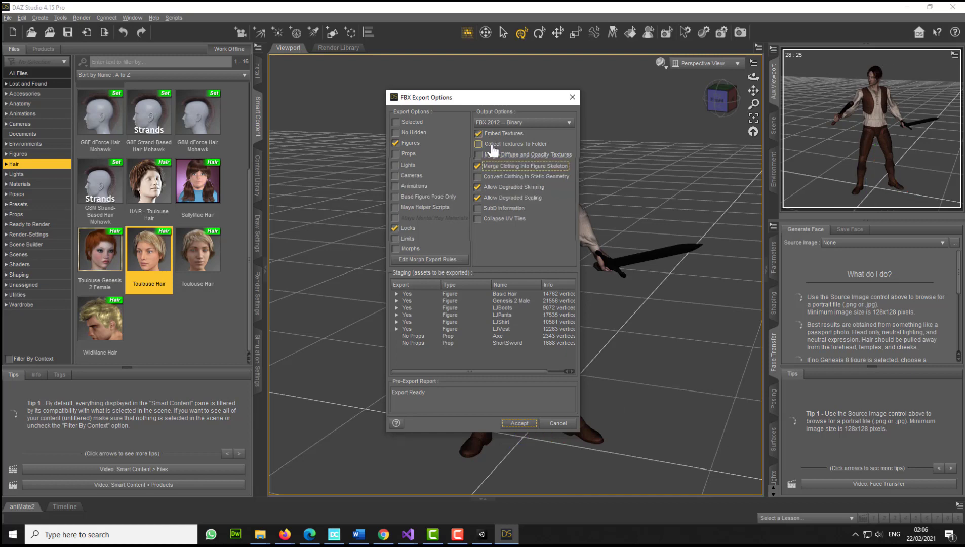
{"action": "left_click", "coordinate": [478, 148]}
{"action": "left_click", "coordinate": [519, 423]}
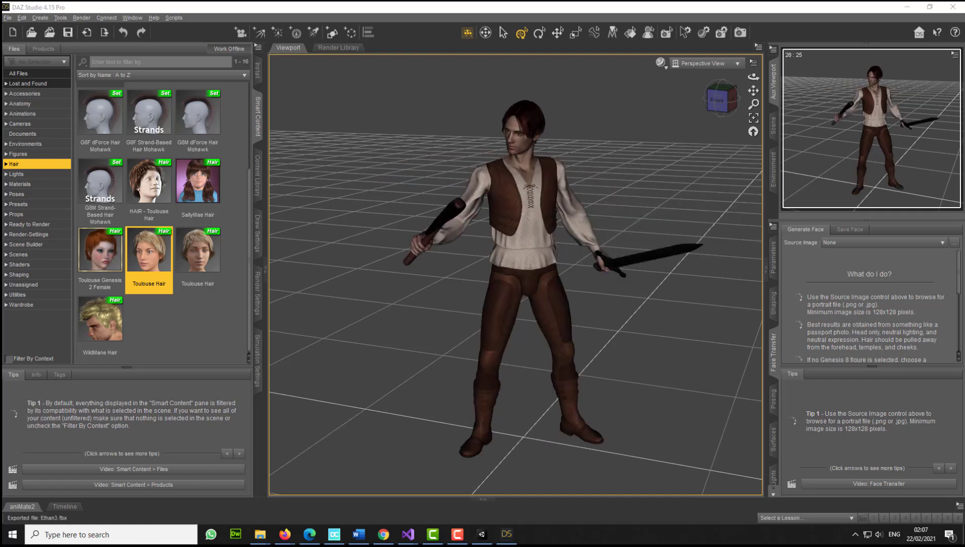
Step: Open Ethan3.images to inspect the textures, then go back to New folder (2)
{"action": "key", "text": "alt+Tab"}
{"action": "left_click", "coordinate": [616, 247]}
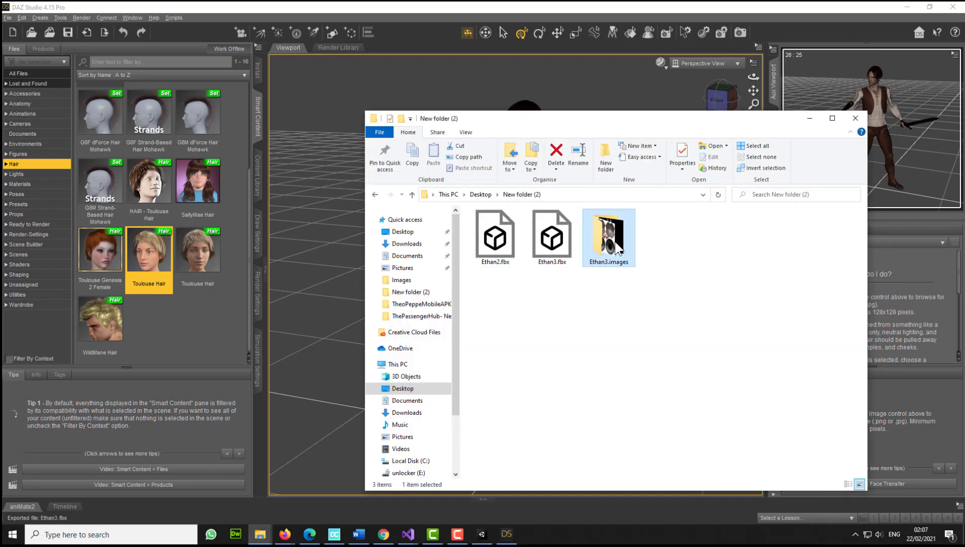
{"action": "double_click", "coordinate": [615, 248]}
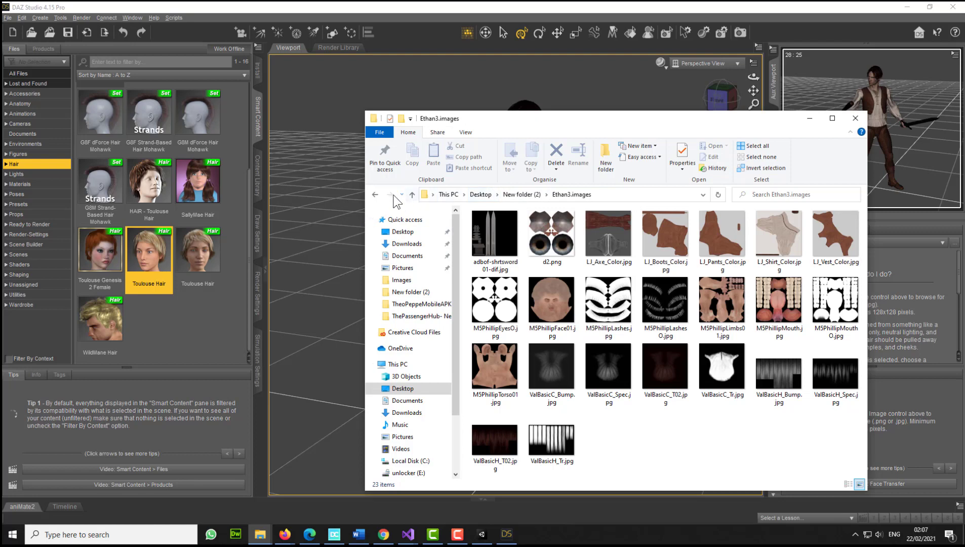
{"action": "left_click", "coordinate": [374, 194]}
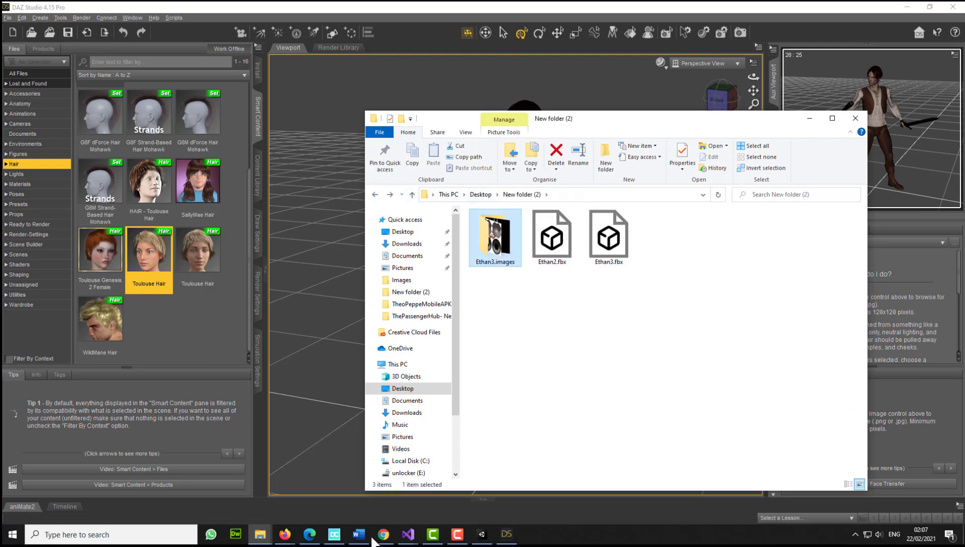
Step: In Unity, navigate the Project window up to the top-level Assets folder
{"action": "left_click", "coordinate": [487, 534]}
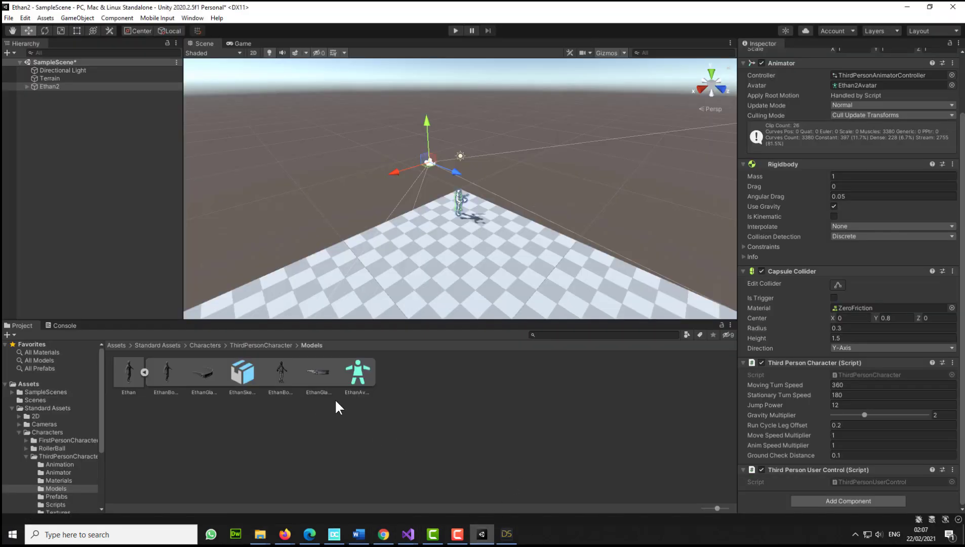
{"action": "left_click", "coordinate": [251, 346]}
{"action": "left_click", "coordinate": [192, 345]}
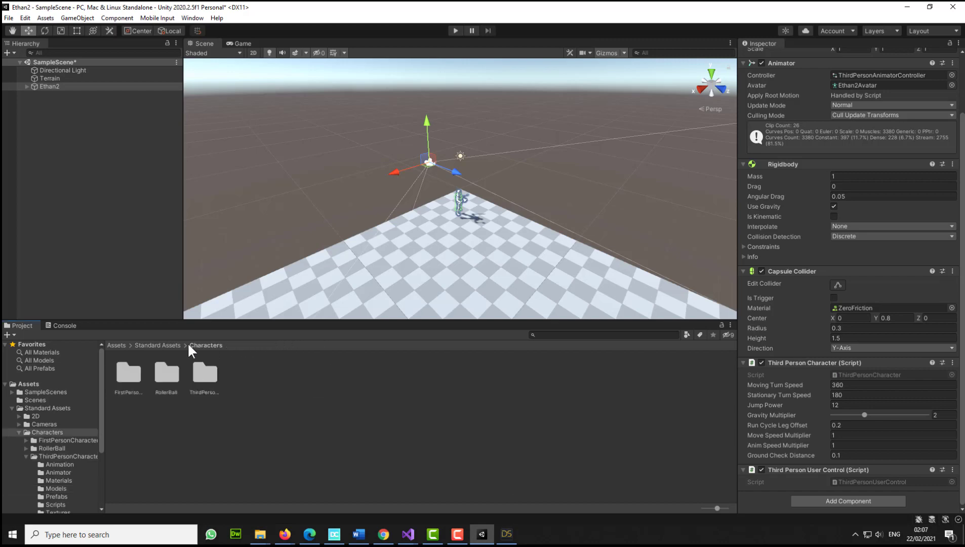
{"action": "left_click", "coordinate": [117, 344]}
{"action": "left_click", "coordinate": [276, 420]}
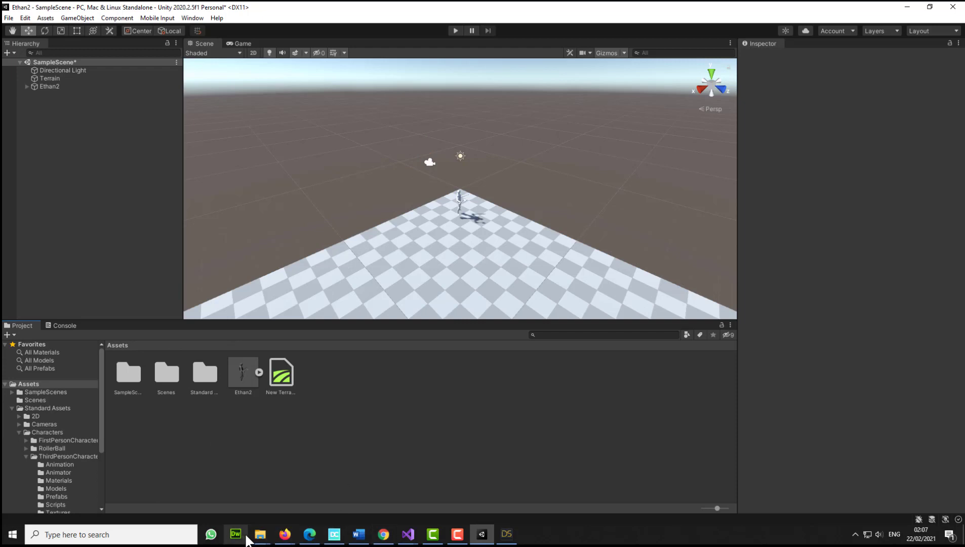
Step: Drag Ethan3.images from New folder (2) into the Assets panel
{"action": "left_click", "coordinate": [265, 536]}
{"action": "left_click", "coordinate": [431, 493]}
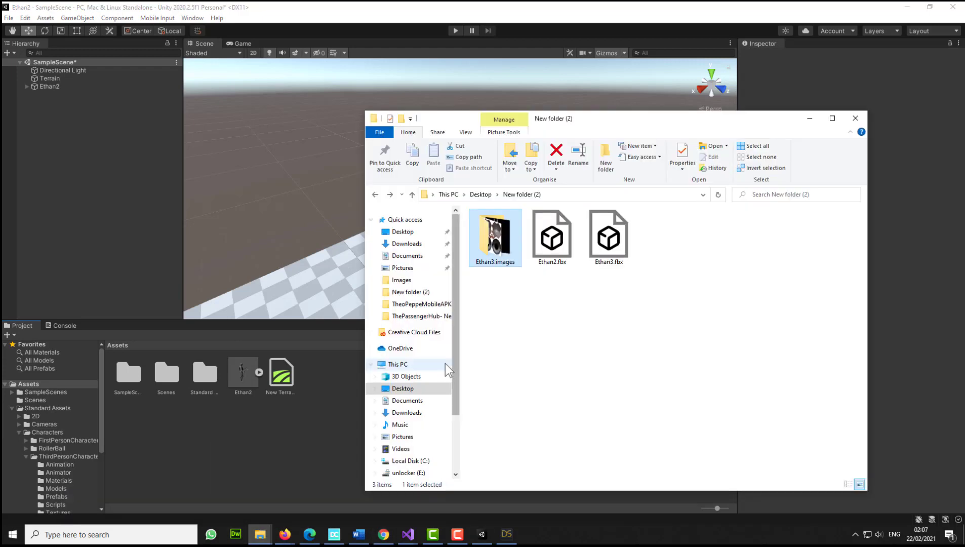
{"action": "left_click_drag", "start_coordinate": [512, 244], "coordinate": [343, 430]}
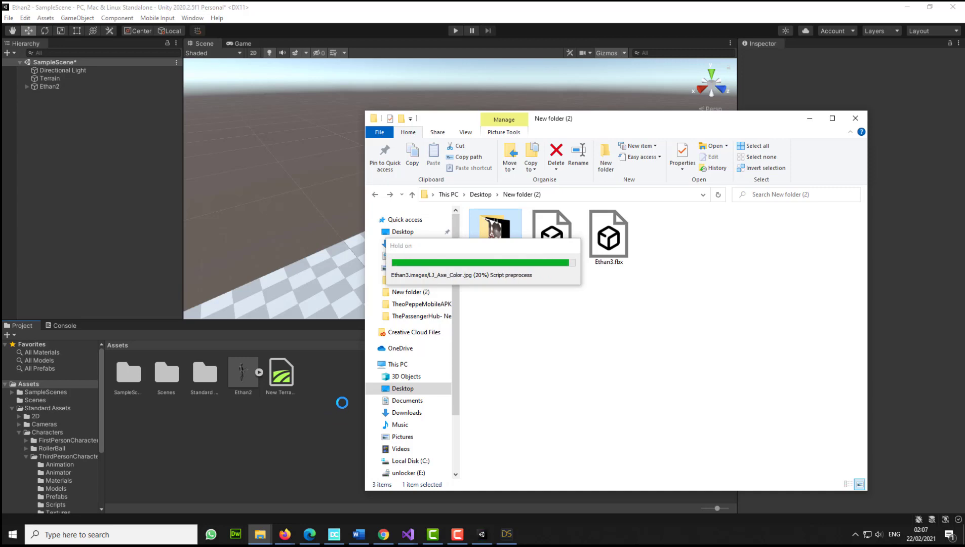
{"action": "left_click", "coordinate": [331, 410]}
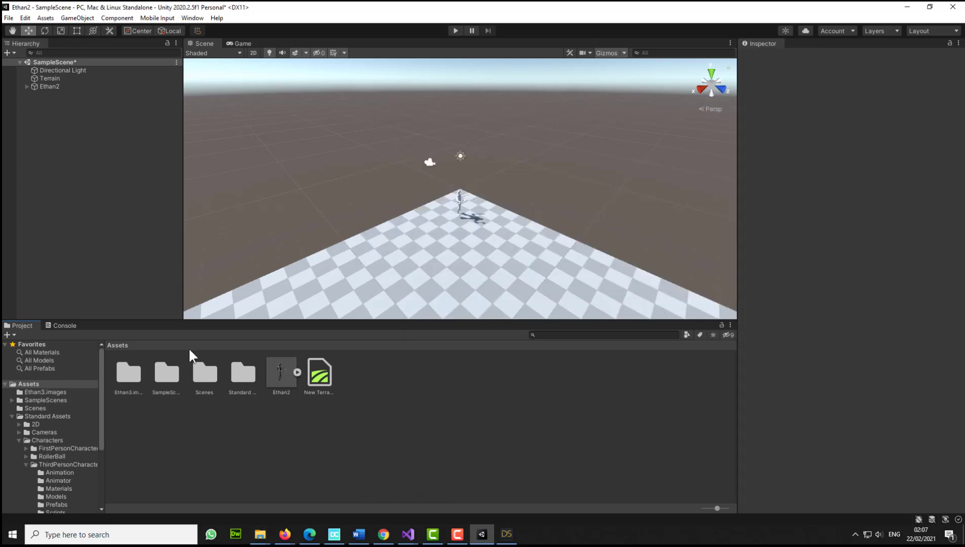
Step: Open Ethan3.images, expand Ethan2 > Genesis2Male, and drag a texture onto LJShirt_10561.Shape
{"action": "double_click", "coordinate": [126, 374]}
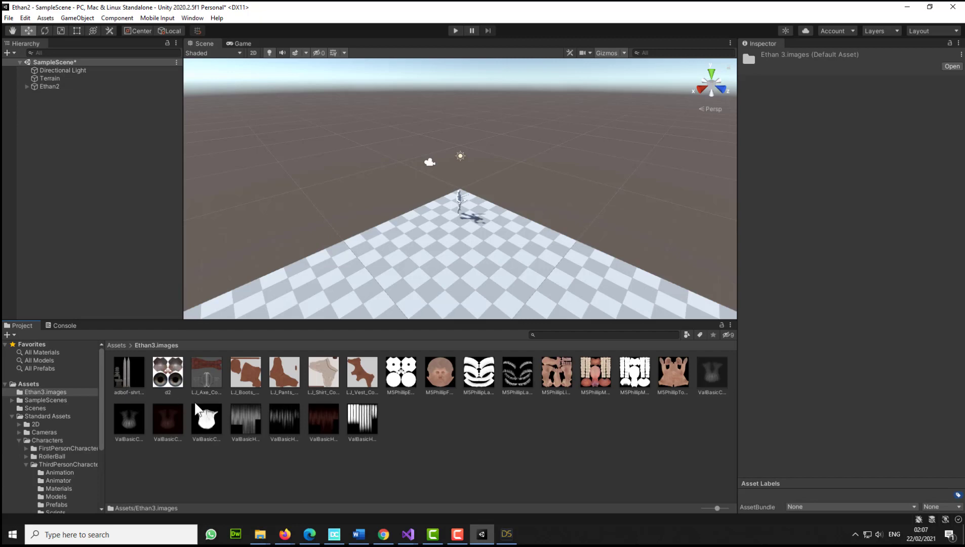
{"action": "left_click", "coordinate": [27, 87]}
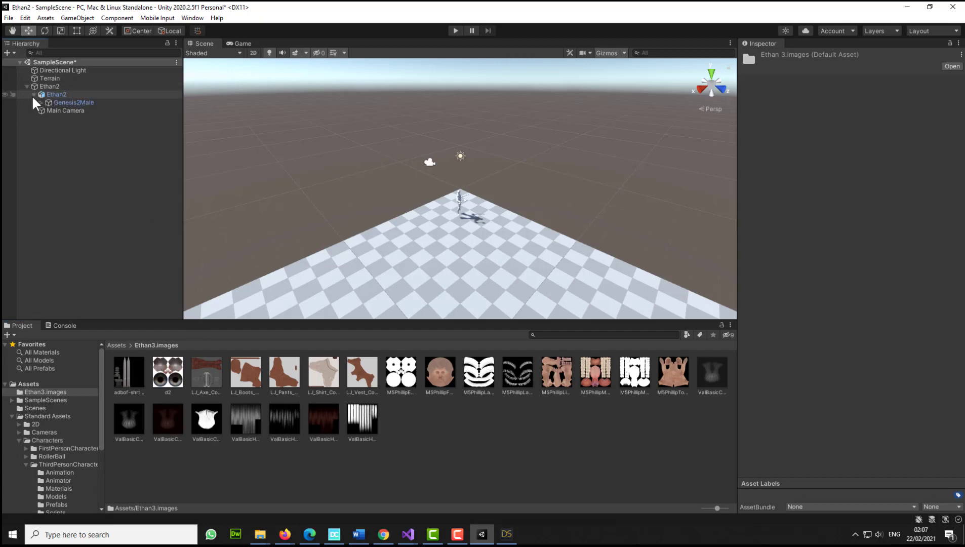
{"action": "left_click", "coordinate": [33, 95]}
{"action": "left_click", "coordinate": [41, 103]}
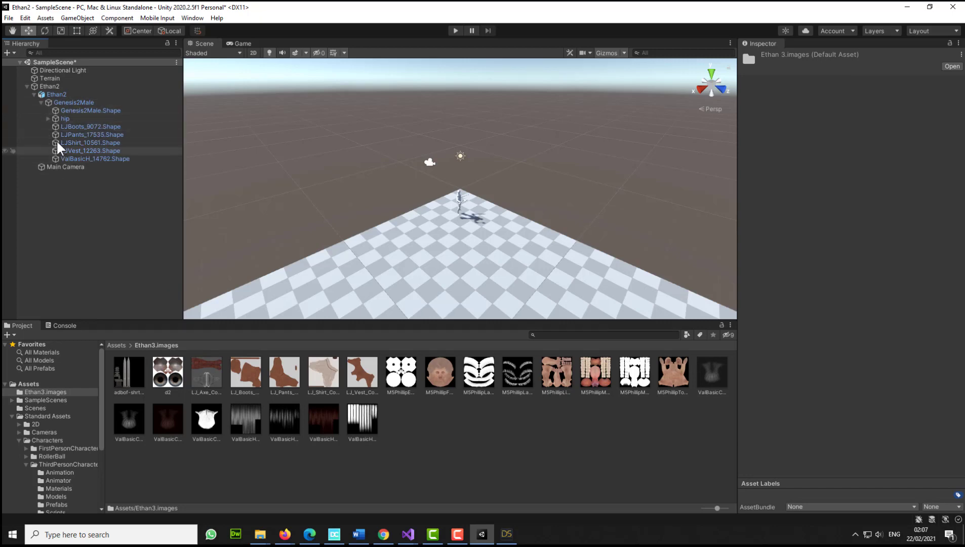
{"action": "left_click", "coordinate": [48, 118]}
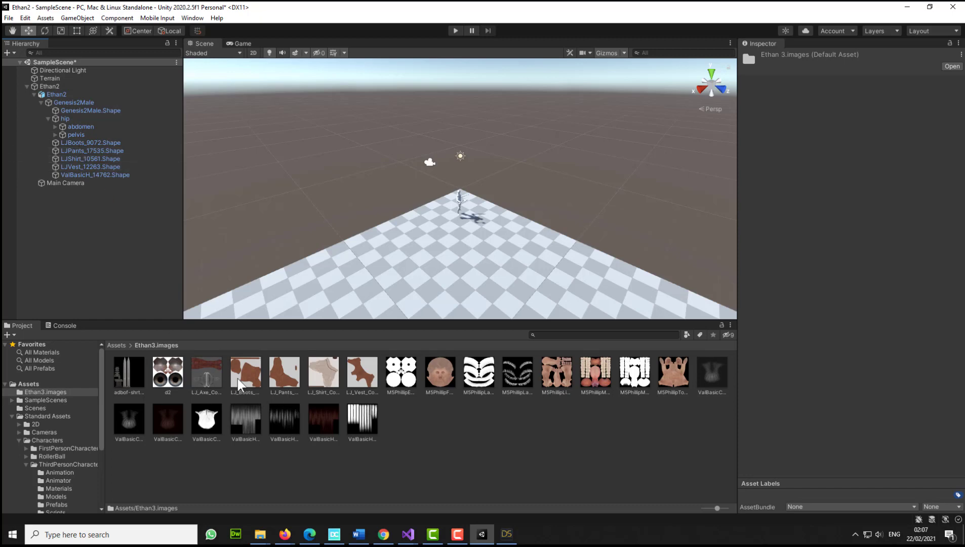
{"action": "left_click_drag", "start_coordinate": [246, 374], "coordinate": [77, 144]}
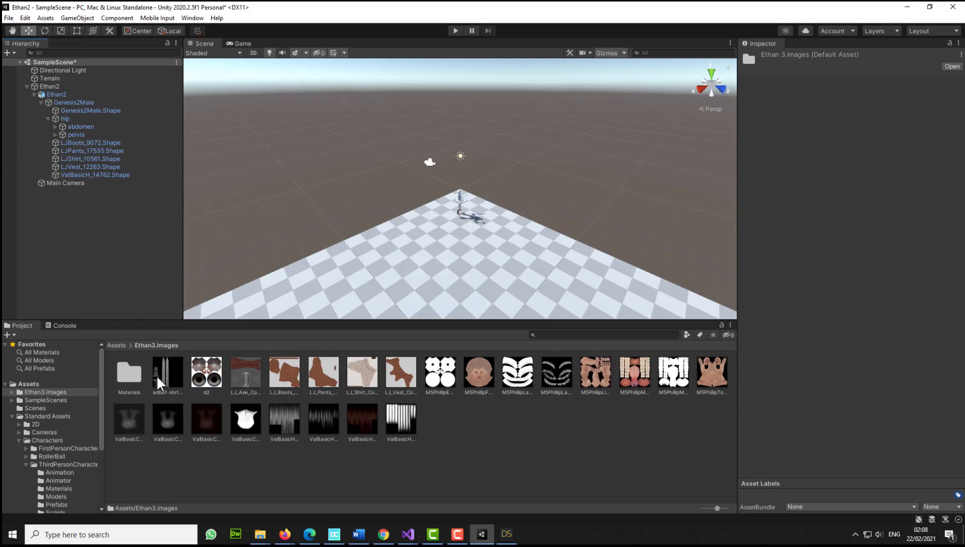
{"action": "left_click_drag", "start_coordinate": [156, 360], "coordinate": [74, 163]}
Step: Play the scene and run Ethan2 forward with W to view its textured clothing
{"action": "left_click", "coordinate": [453, 30]}
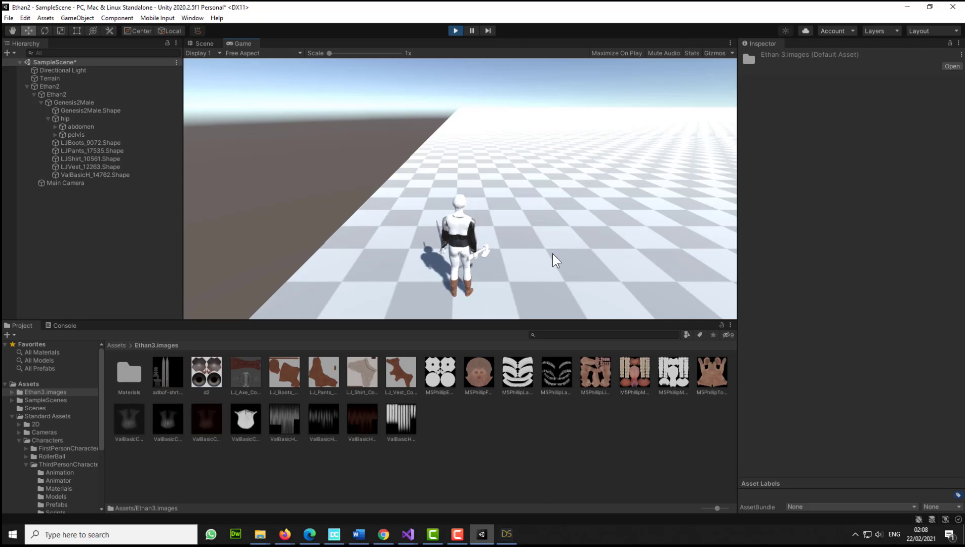
{"action": "key", "text": "w"}
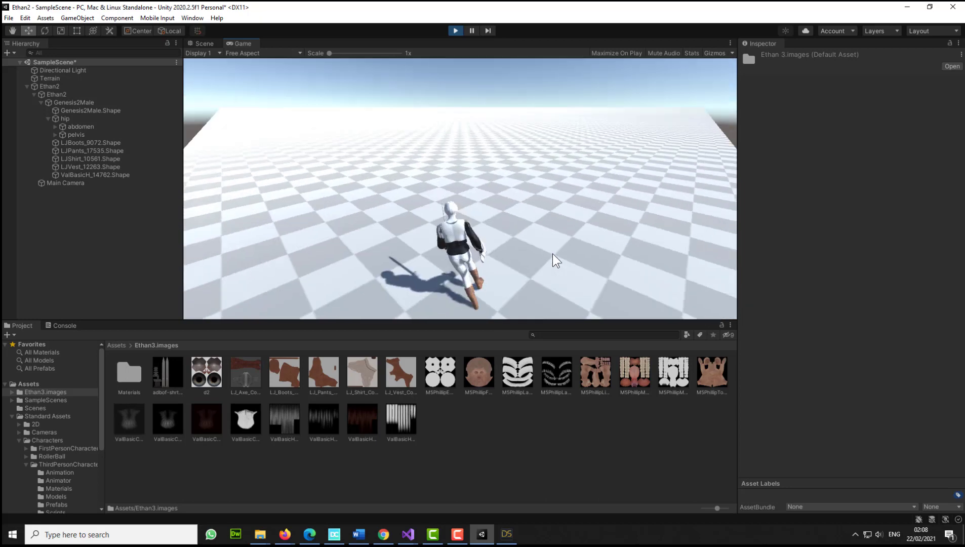